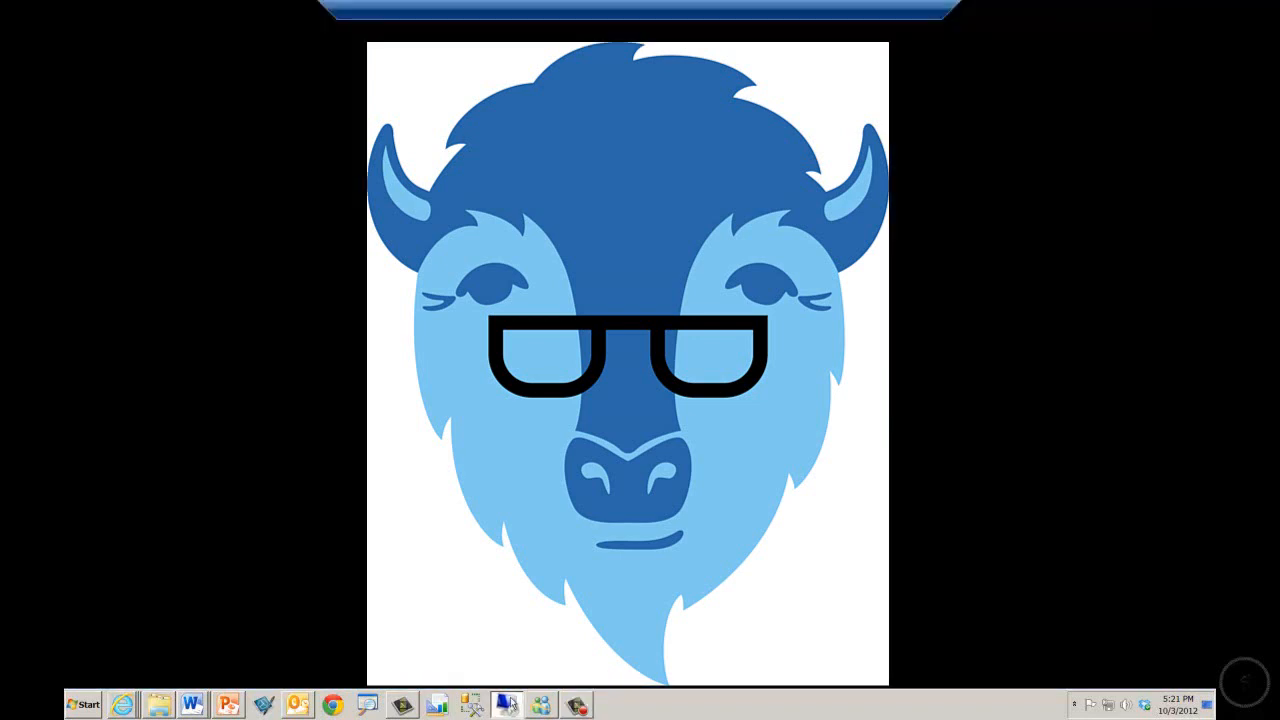
Switch to the remote desktop session and open the Cascading Filters dashboard page in Internet Explorer.
{"action": "left_click", "coordinate": [510, 705]}
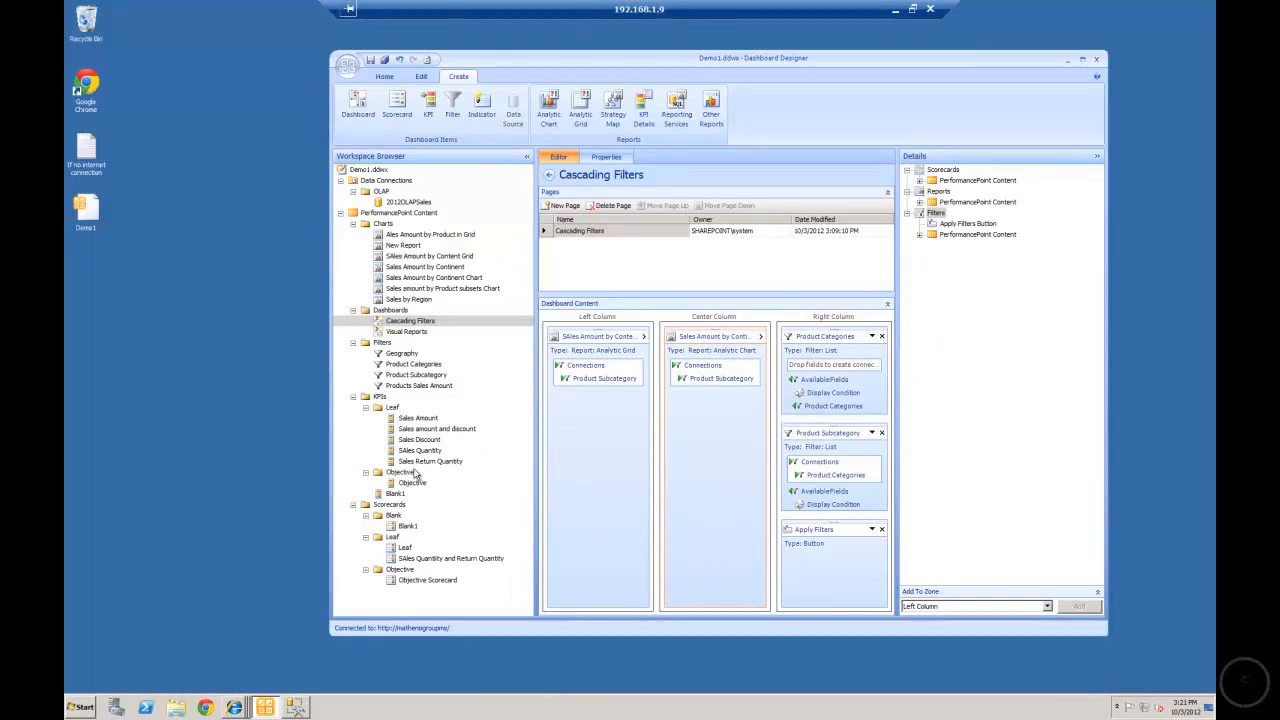
{"action": "mouse_move", "coordinate": [234, 708]}
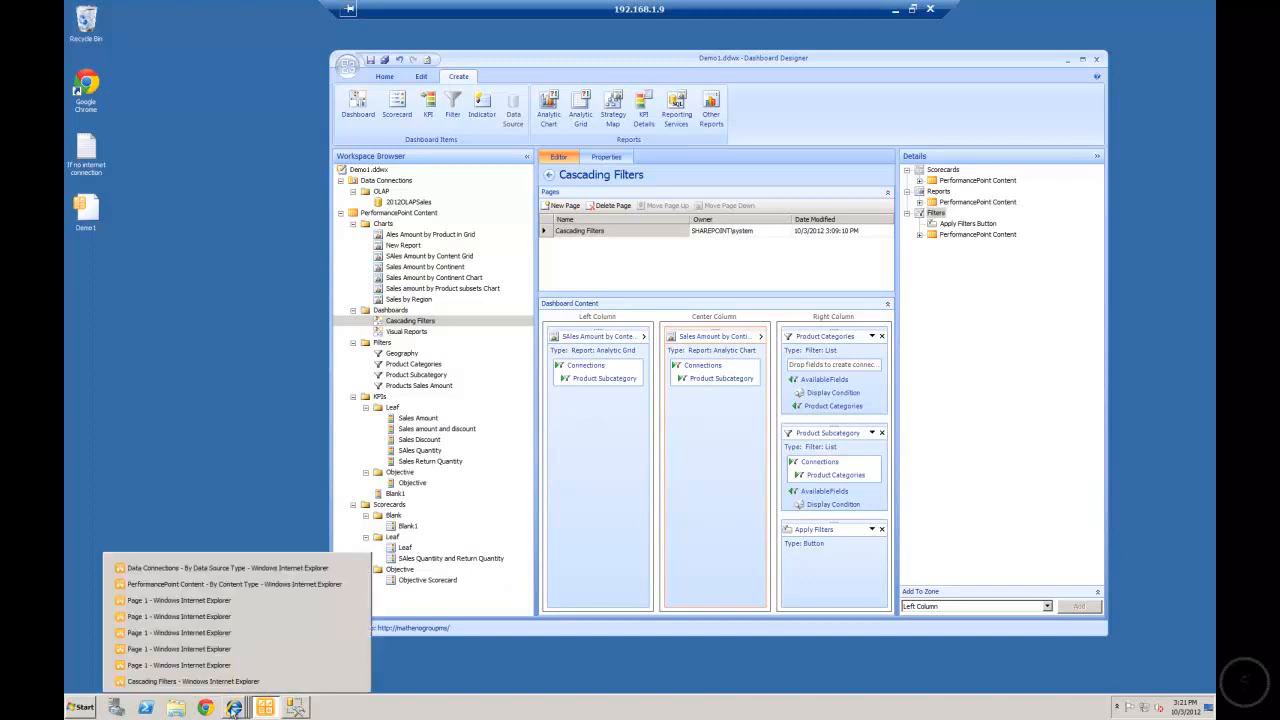
{"action": "left_click", "coordinate": [214, 687]}
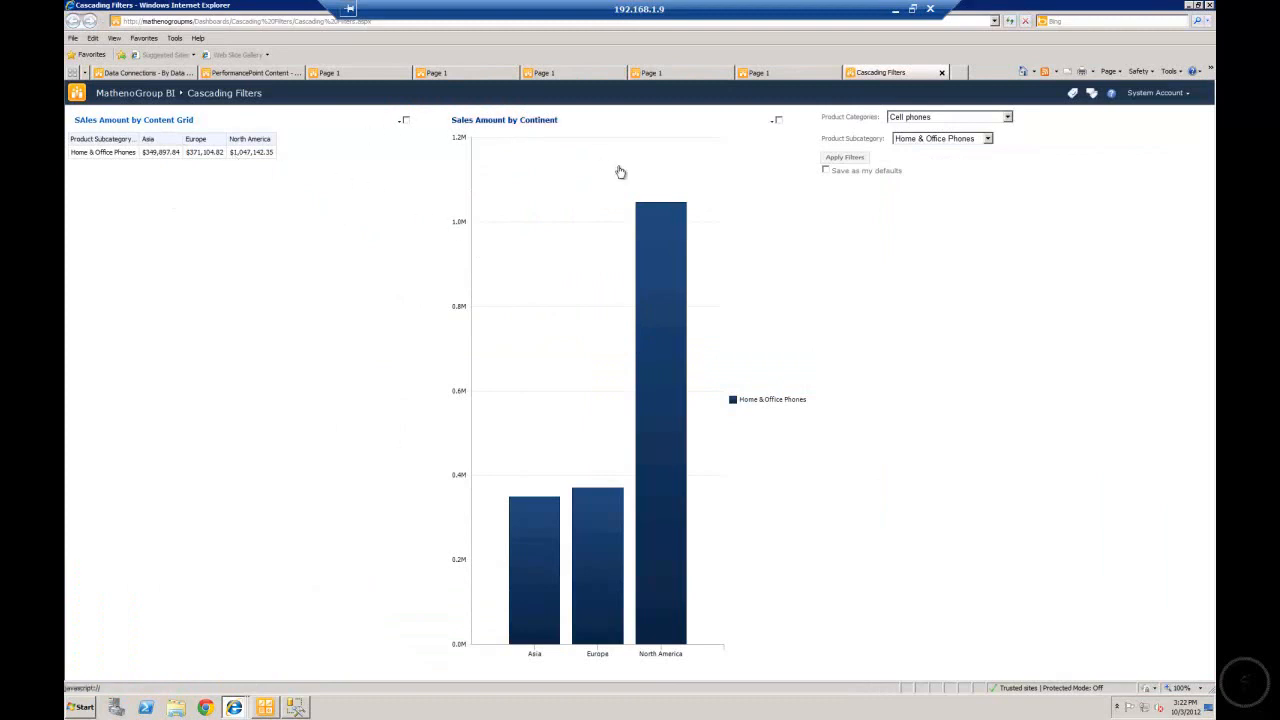
{"action": "mouse_move", "coordinate": [675, 248]}
Filter the dashboard by the Games and Toys category and the Boxed Games subcategory, after trying TV and Video.
{"action": "left_click", "coordinate": [1009, 117]}
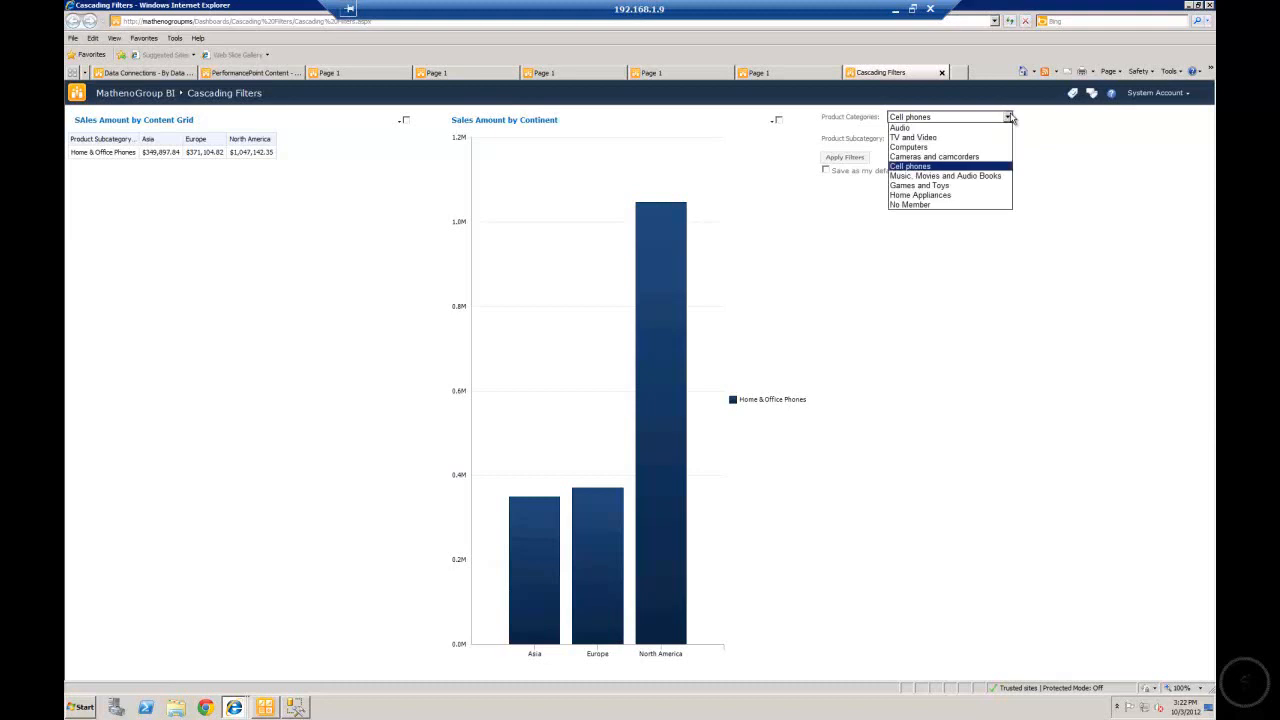
{"action": "left_click", "coordinate": [955, 138]}
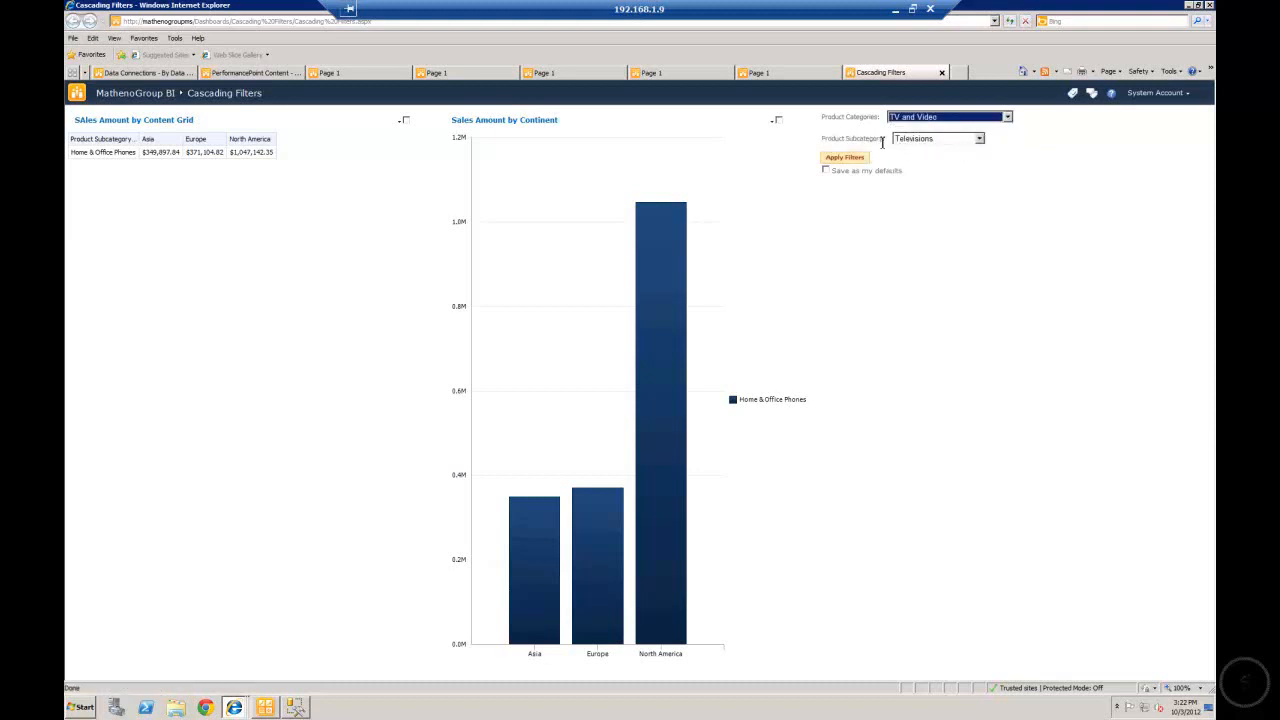
{"action": "left_click", "coordinate": [1008, 118]}
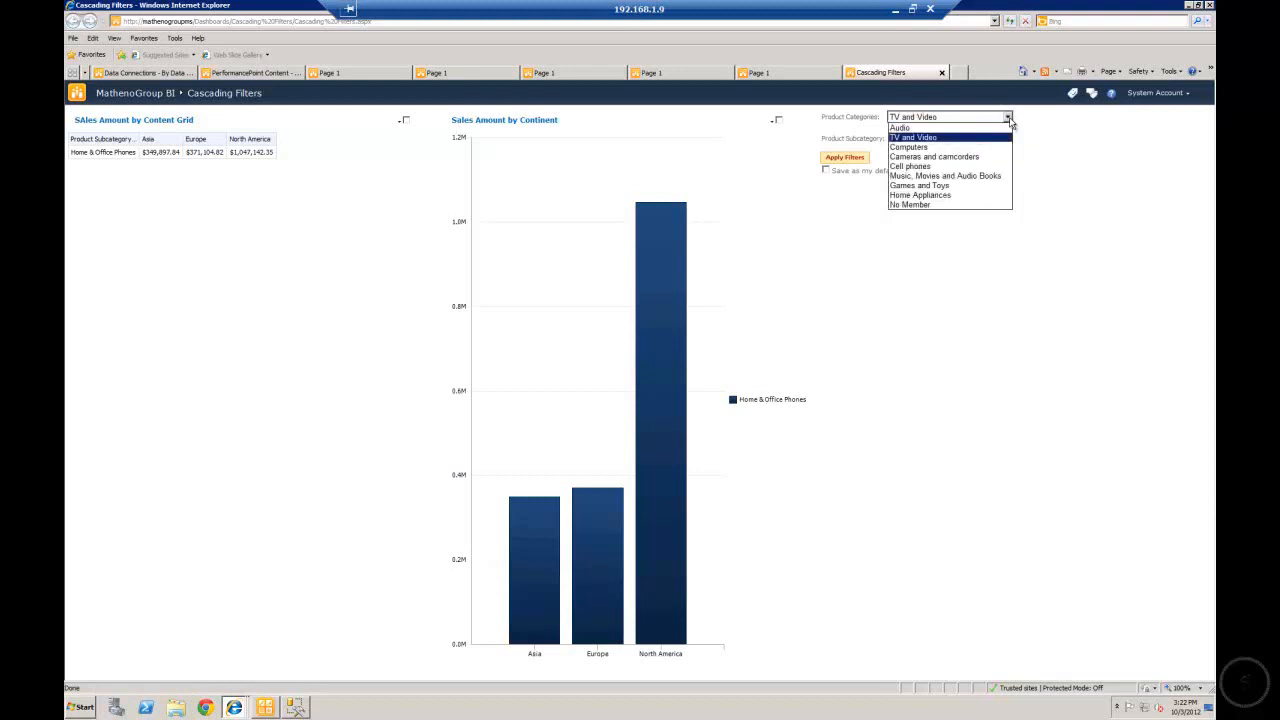
{"action": "left_click", "coordinate": [944, 187]}
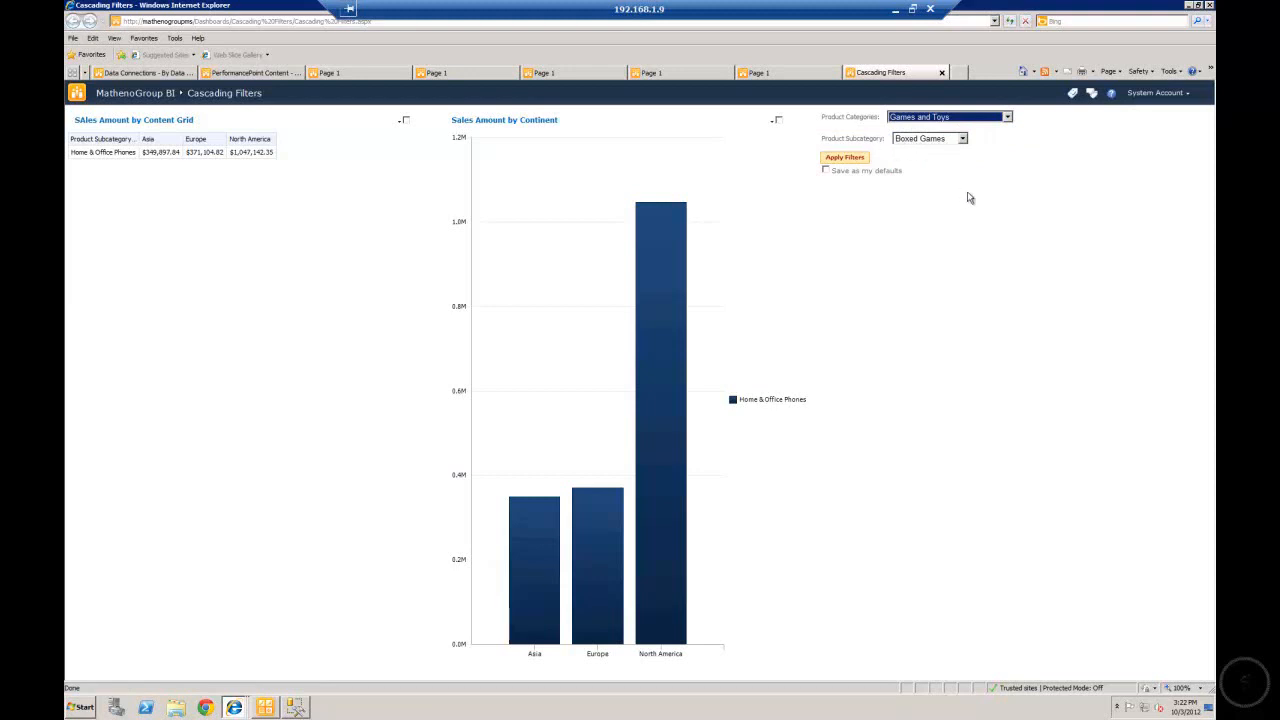
{"action": "left_click", "coordinate": [962, 140]}
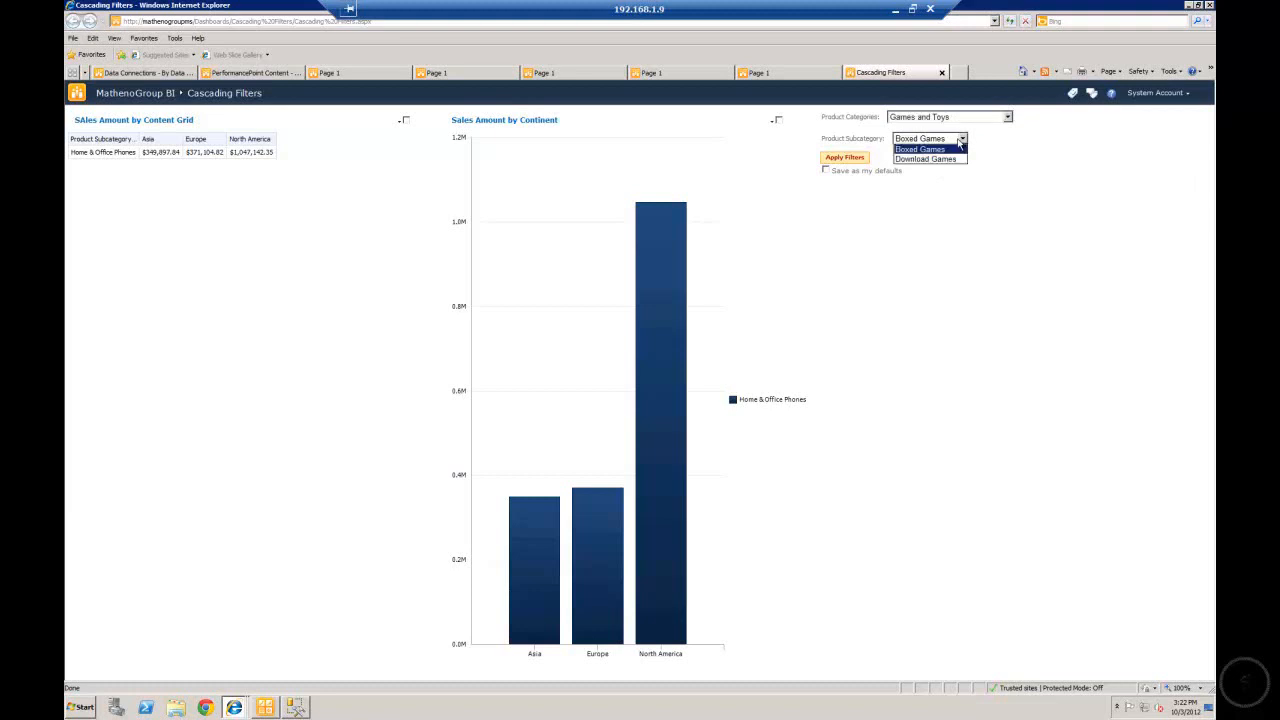
{"action": "left_click", "coordinate": [919, 149]}
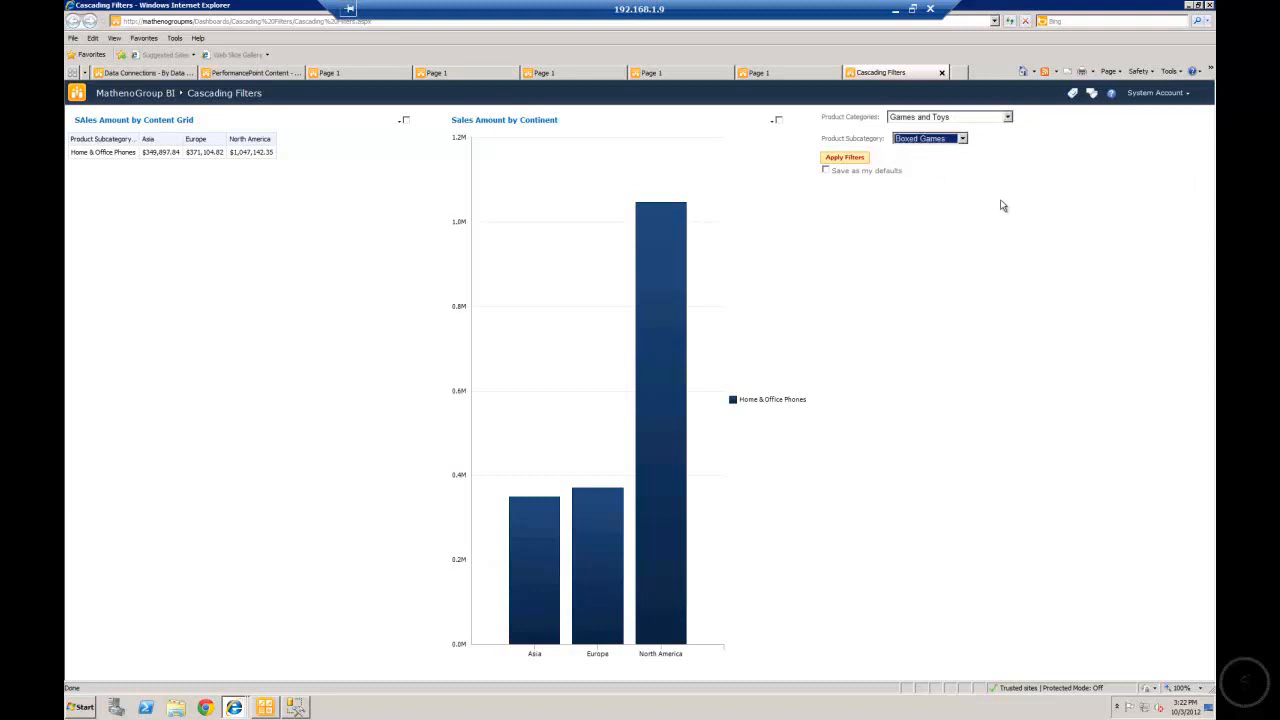
{"action": "left_click", "coordinate": [831, 161]}
{"action": "left_click", "coordinate": [845, 160]}
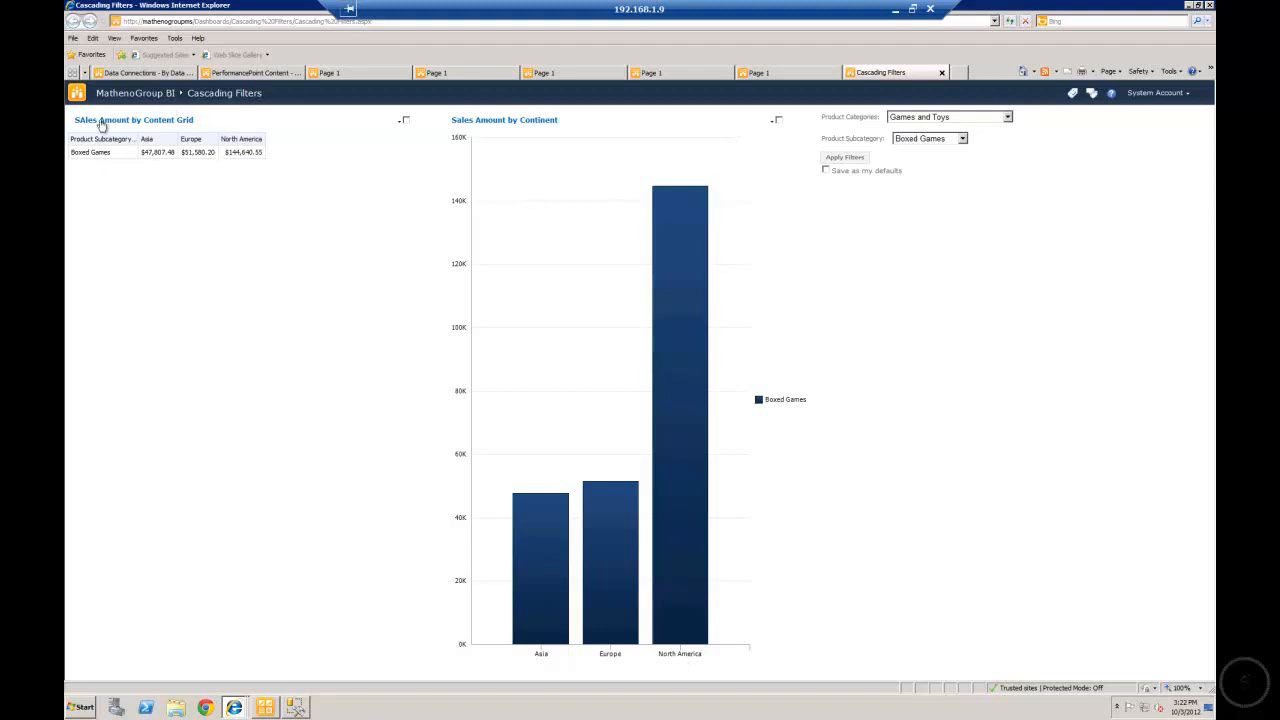
Filter the dashboard by the Audio category and the Recording Pen subcategory.
{"action": "left_click", "coordinate": [1008, 117]}
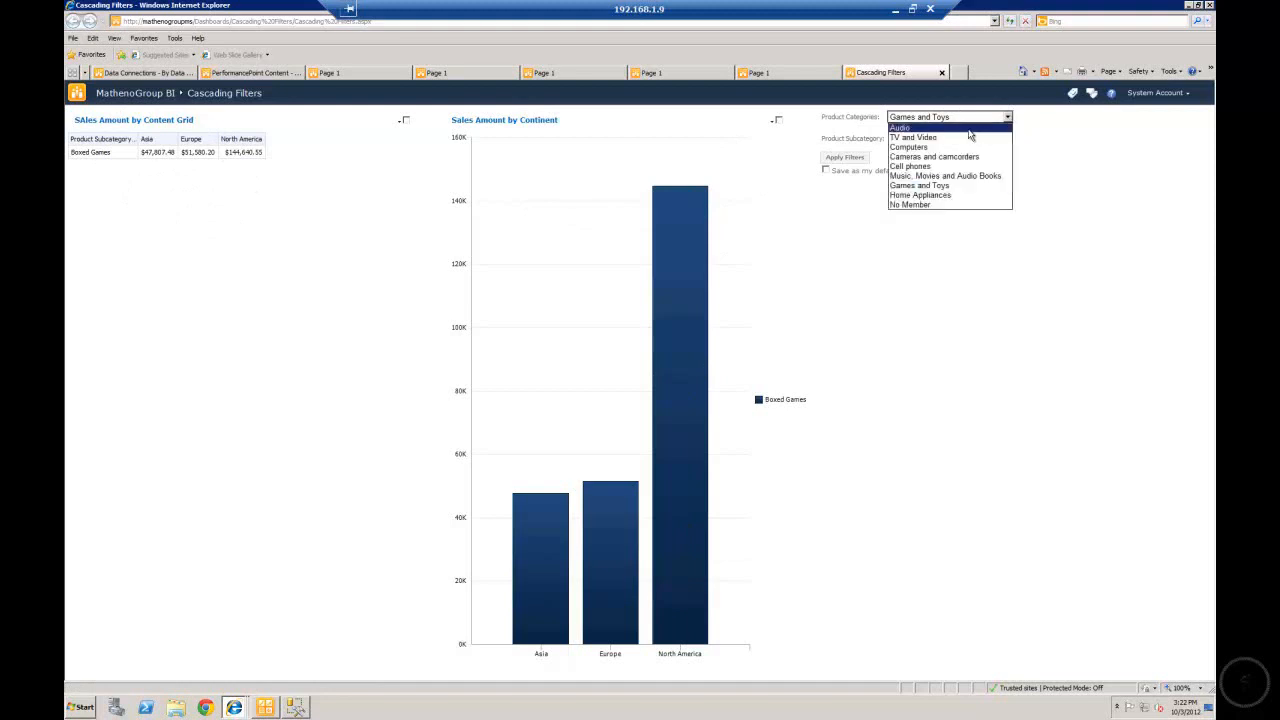
{"action": "left_click", "coordinate": [985, 127]}
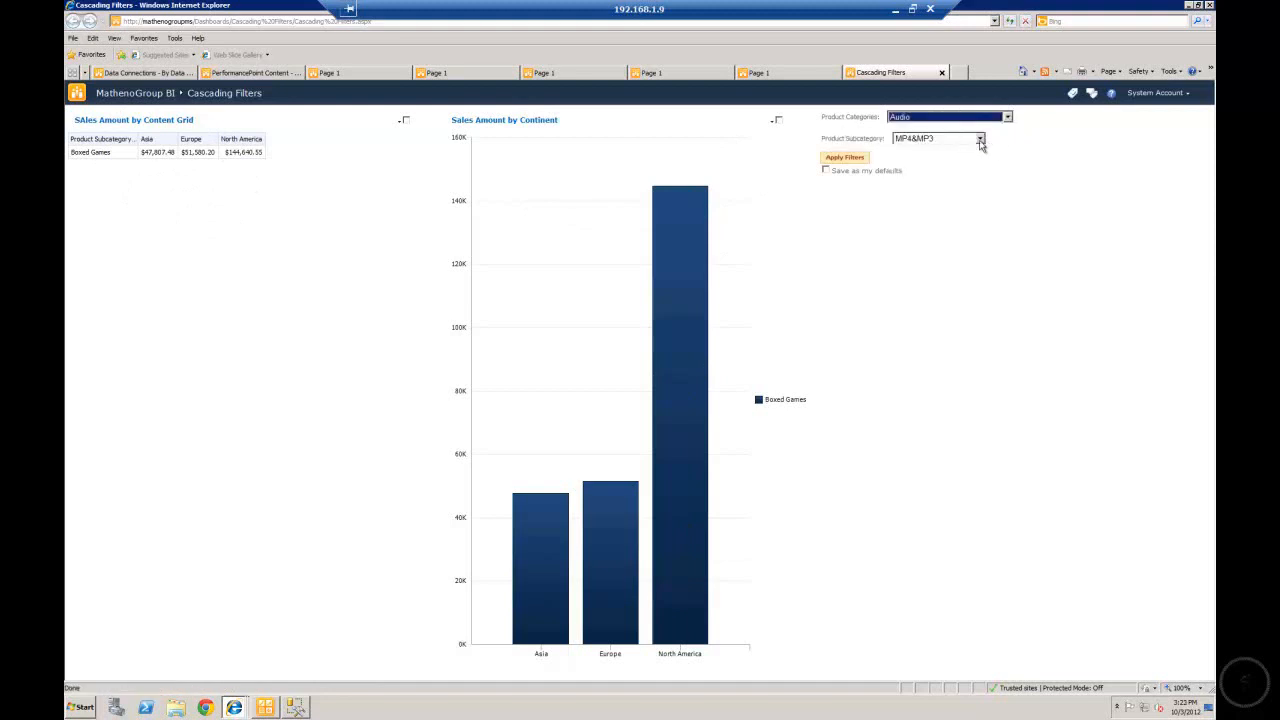
{"action": "left_click", "coordinate": [980, 141]}
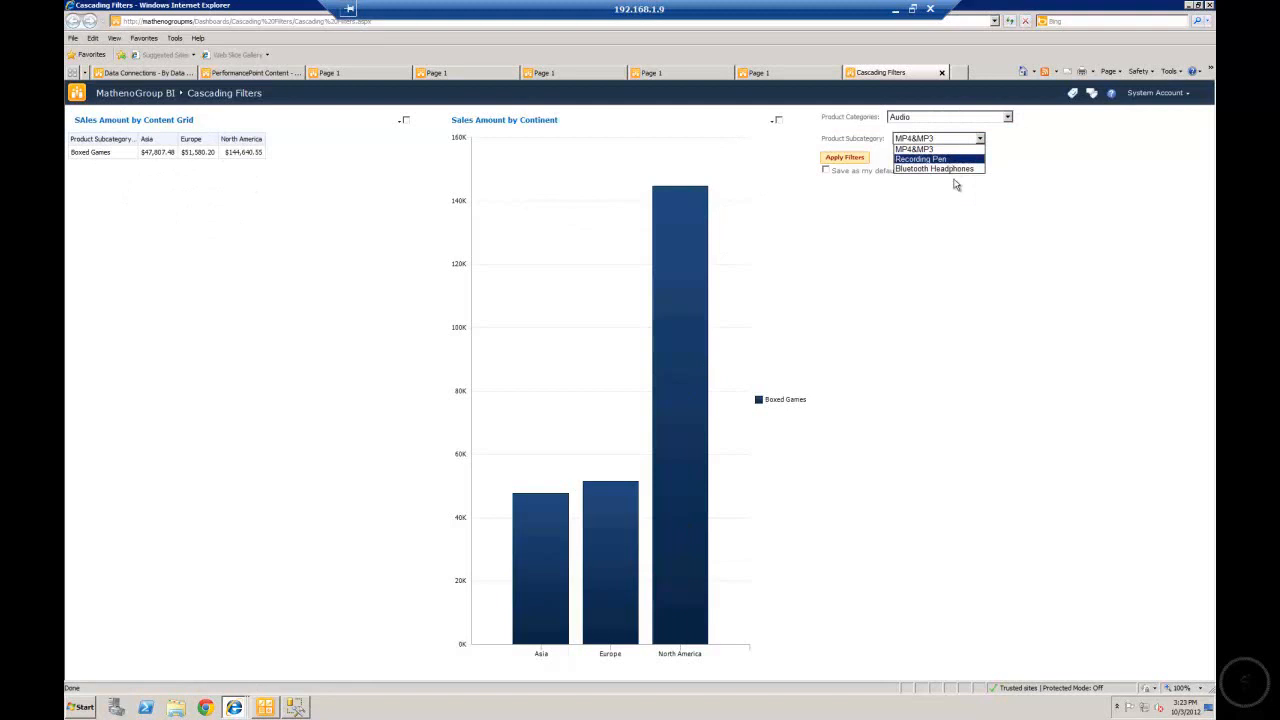
{"action": "left_click", "coordinate": [940, 159]}
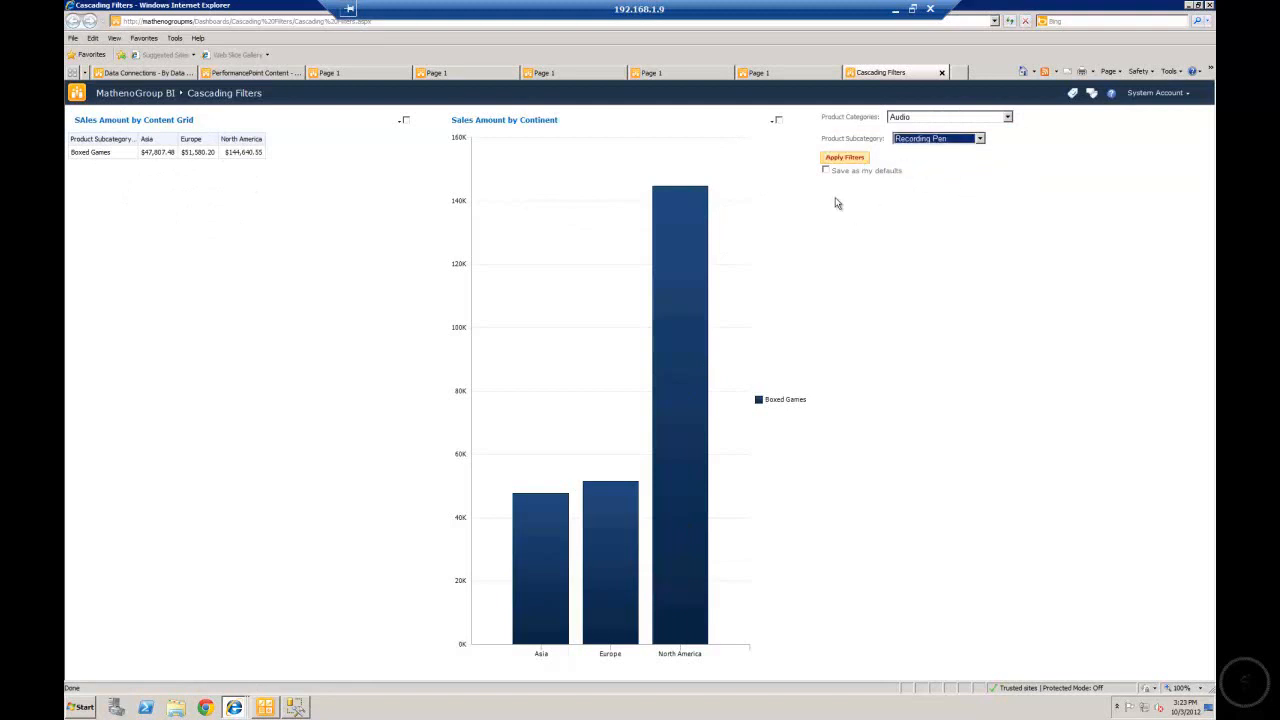
{"action": "left_click", "coordinate": [840, 162]}
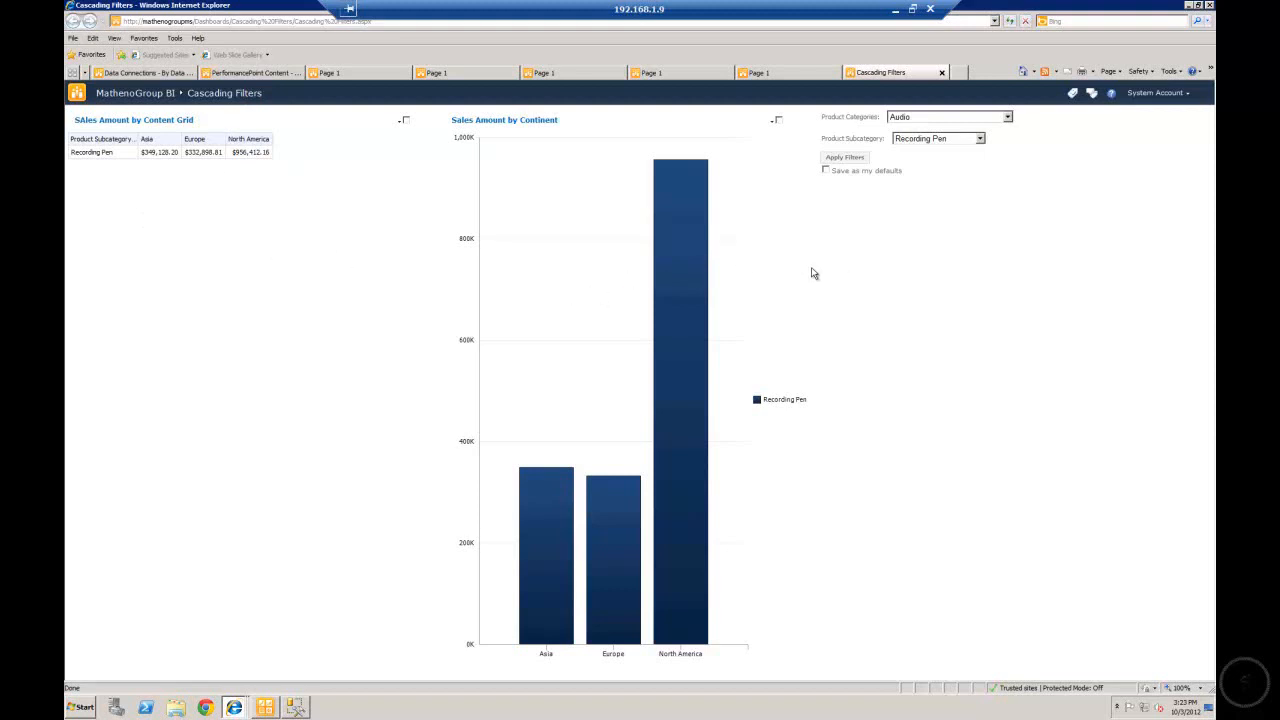
Switch to SQL Server Management Studio and examine the category and subcategory levels of the Product hierarchy in the Operation cube.
{"action": "left_click", "coordinate": [1190, 6]}
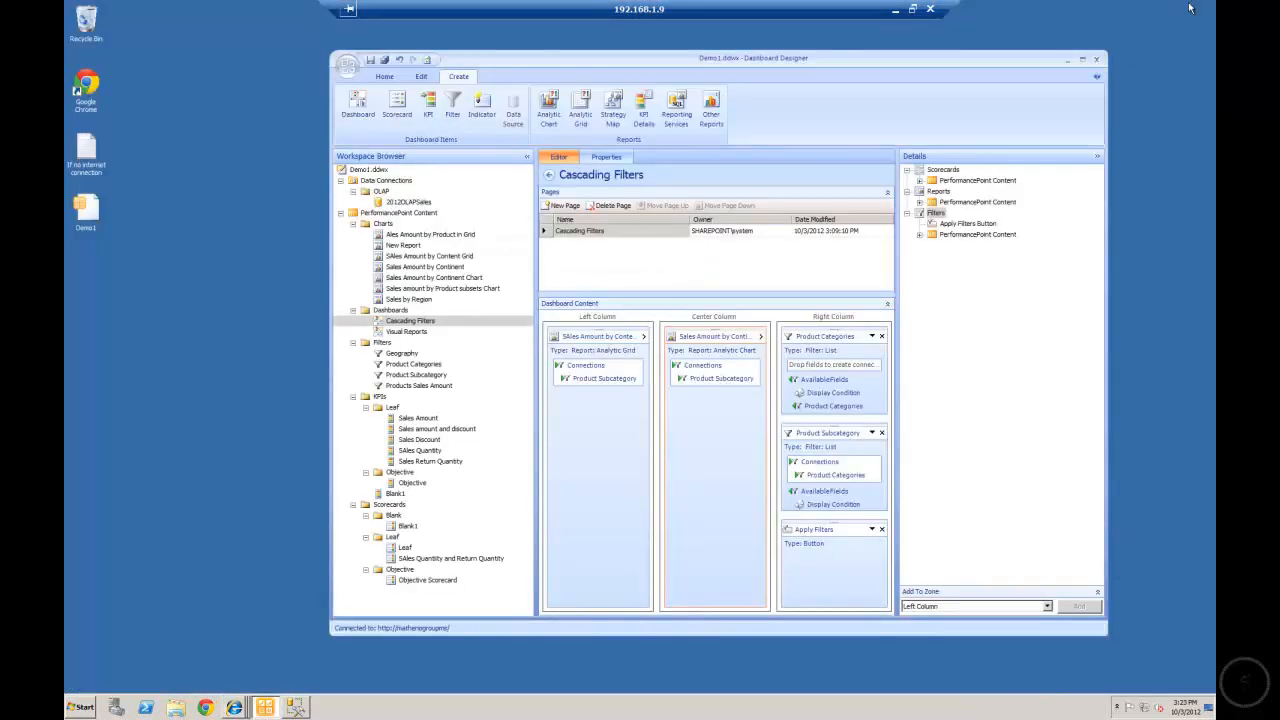
{"action": "left_click", "coordinate": [296, 707]}
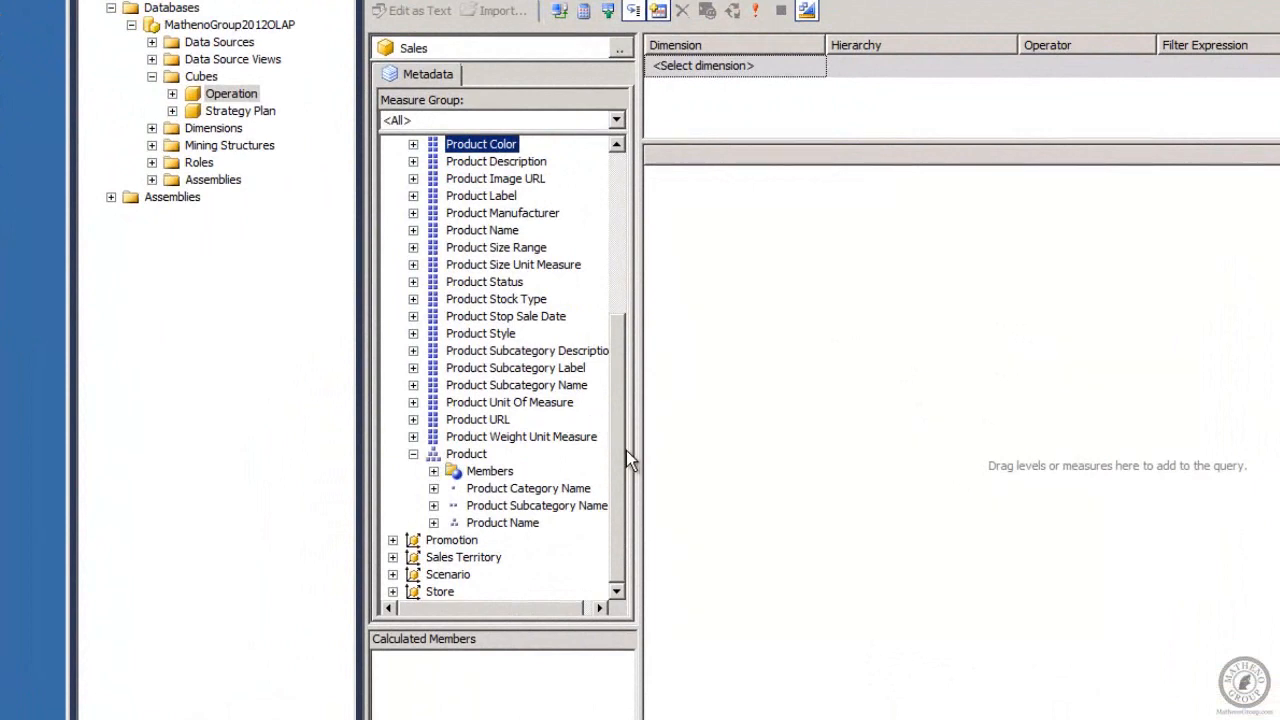
{"action": "left_click", "coordinate": [486, 456]}
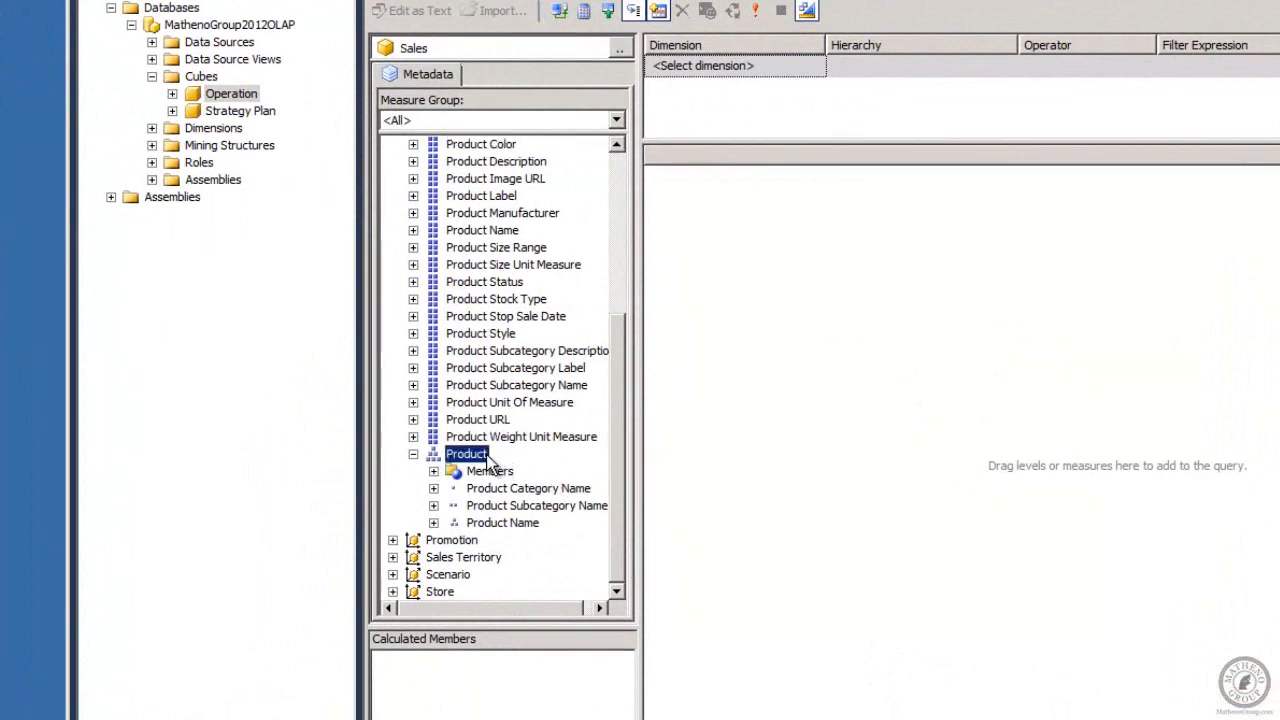
{"action": "left_click", "coordinate": [512, 490]}
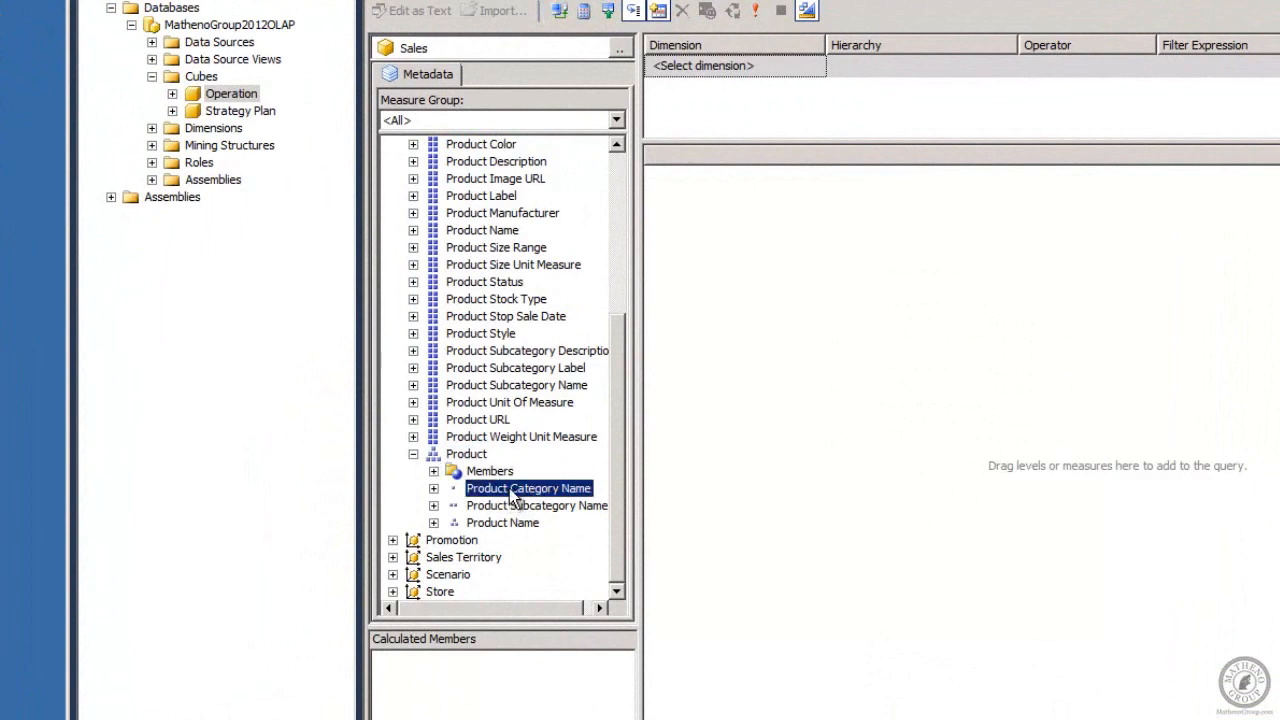
{"action": "left_click", "coordinate": [515, 506]}
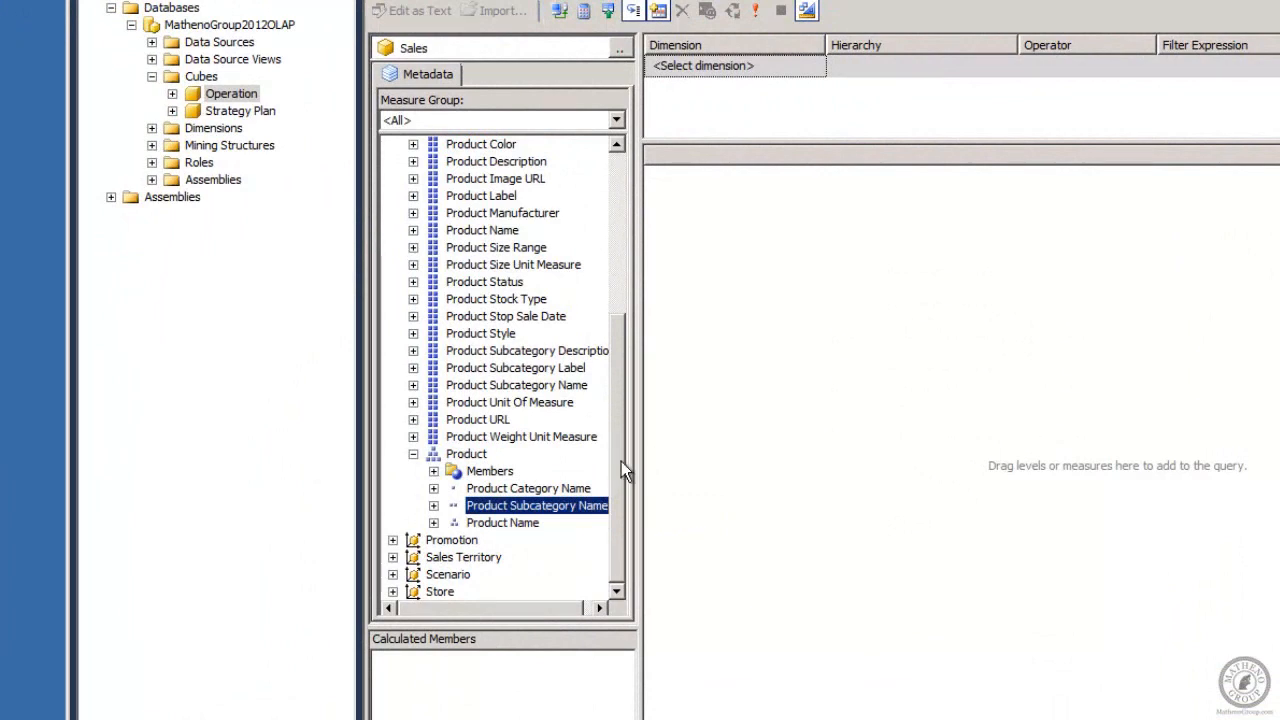
{"action": "left_click_drag", "start_coordinate": [621, 461], "coordinate": [635, 534]}
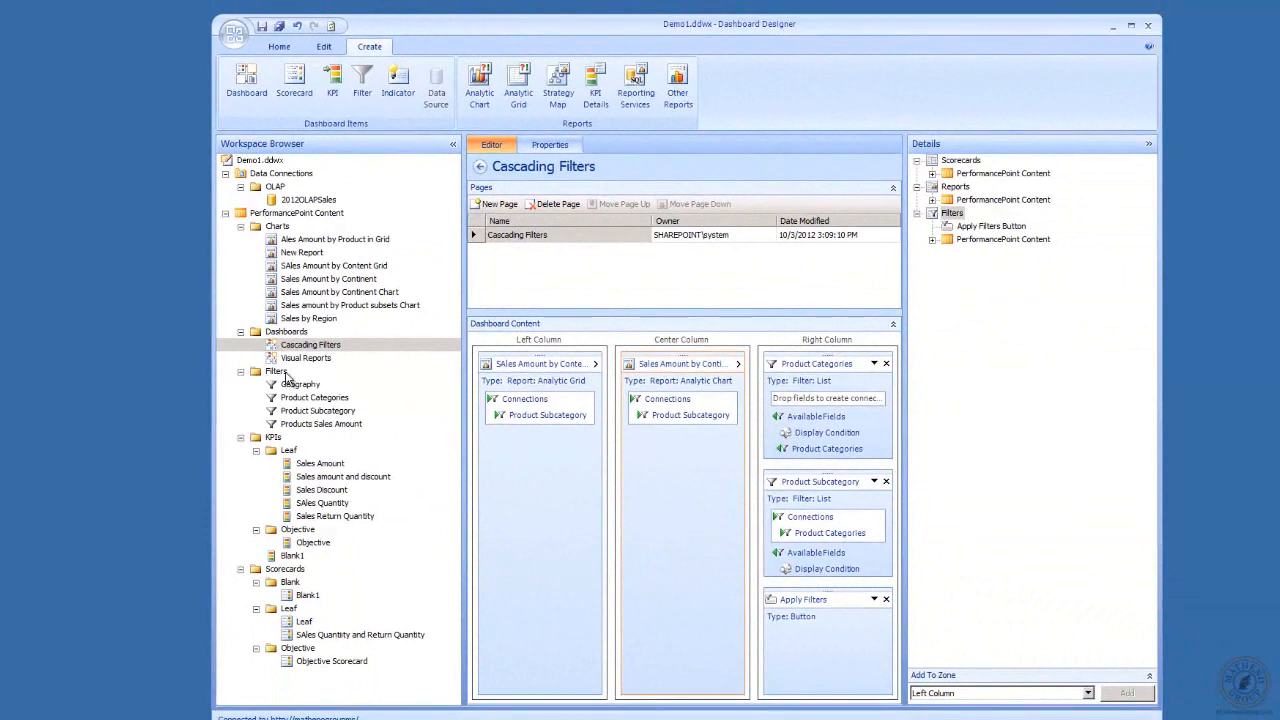
In Dashboard Designer, open the Product Categories filter for editing and advance to member selection with the 2012OLAPSales data source.
{"action": "left_click", "coordinate": [322, 399]}
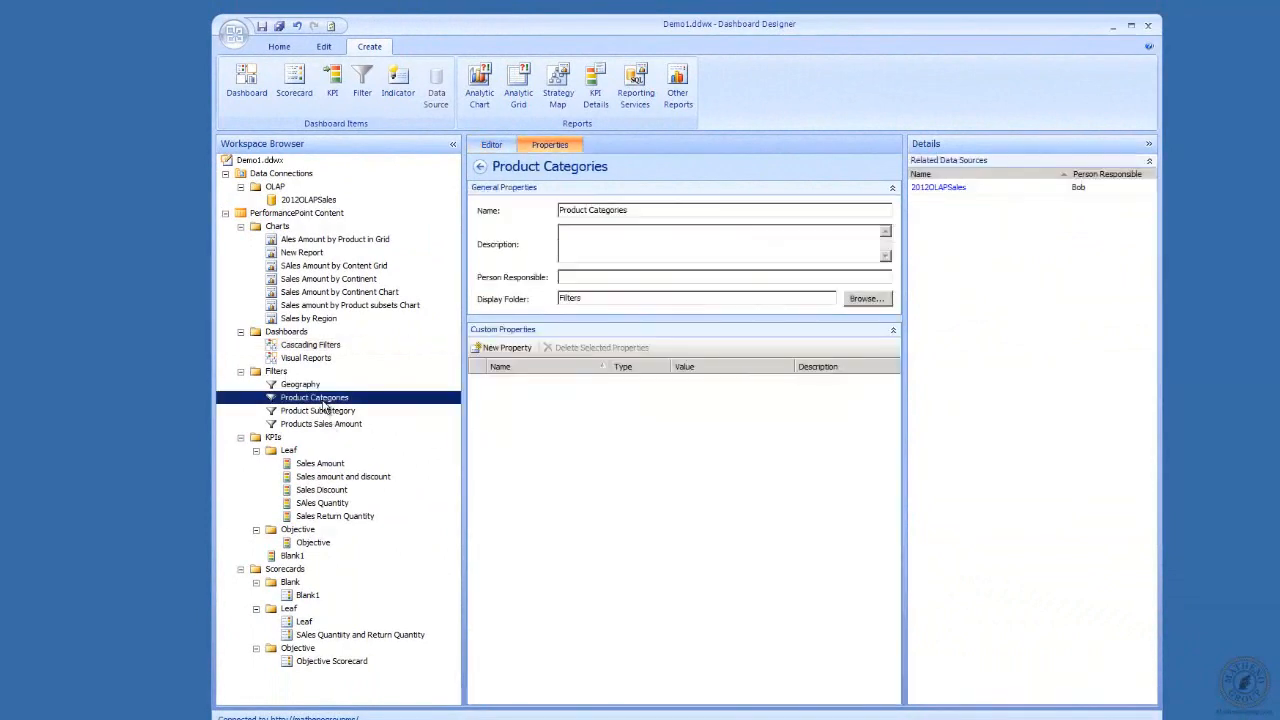
{"action": "left_click", "coordinate": [491, 146]}
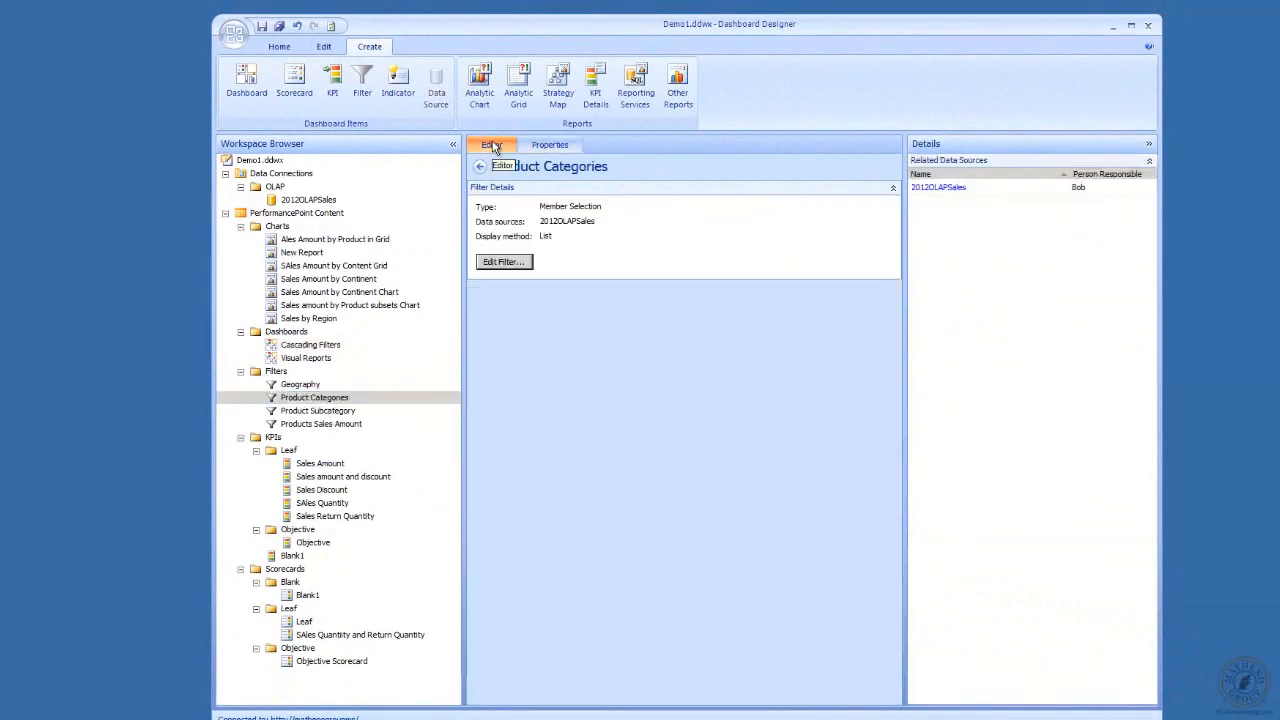
{"action": "left_click", "coordinate": [495, 262]}
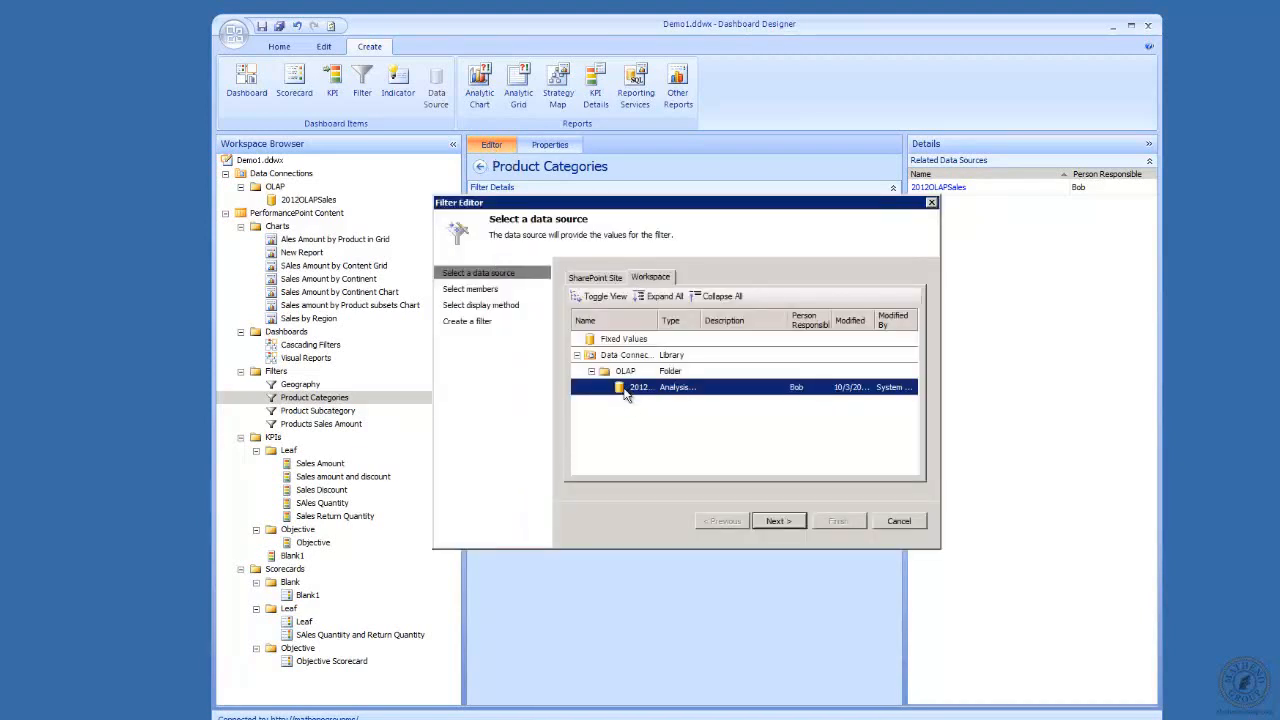
{"action": "double_click", "coordinate": [737, 391]}
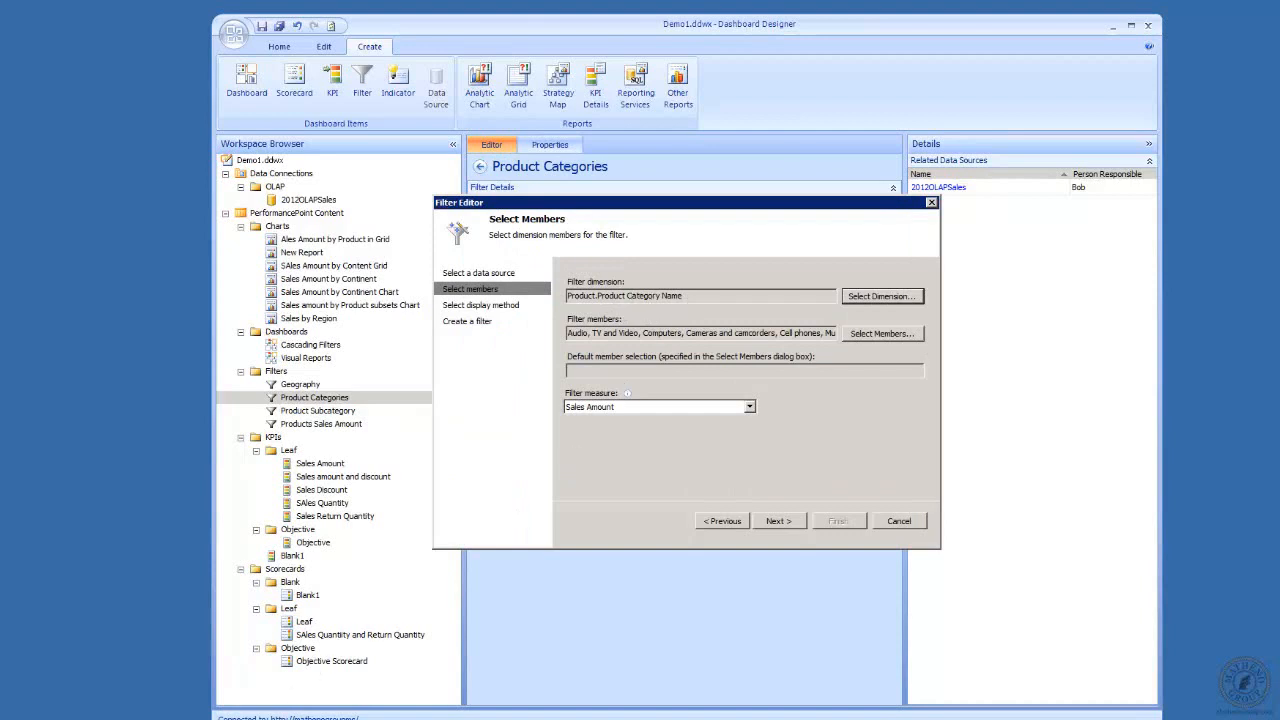
Switch to SQL Server Management Studio to check the Product hierarchy and its Product Category Name level, and return to the filter editor.
{"action": "left_click", "coordinate": [310, 718]}
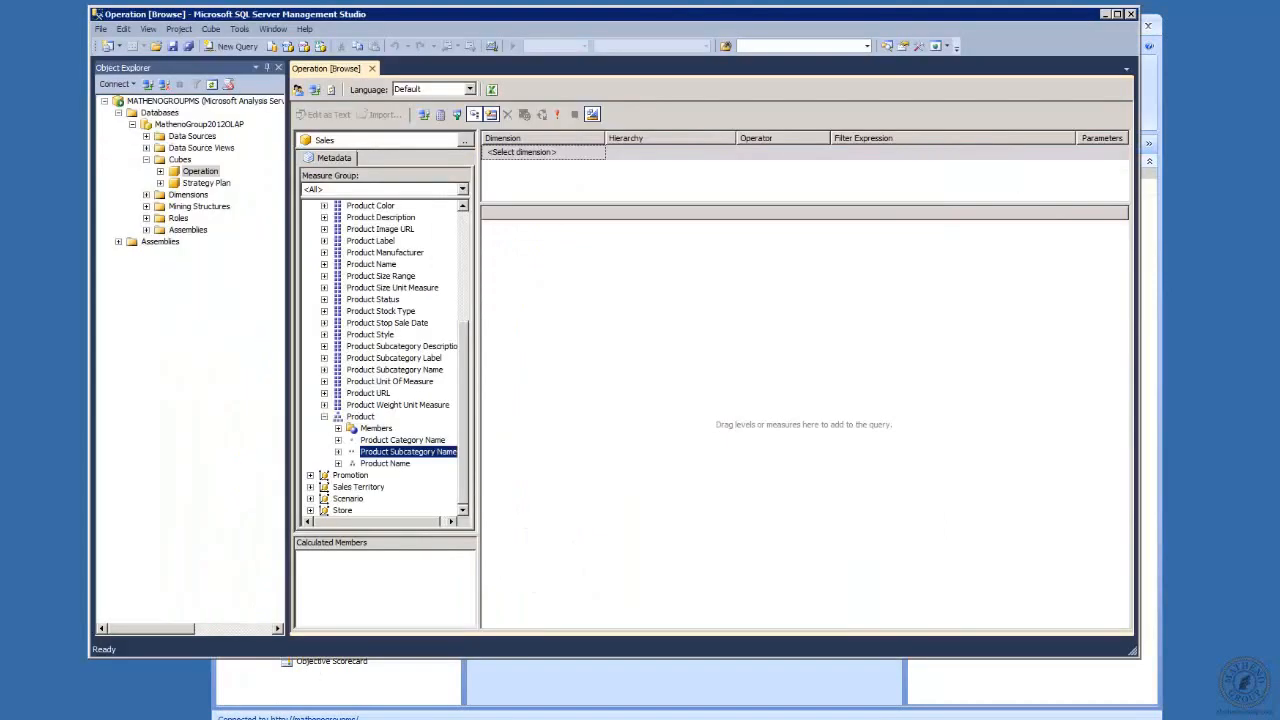
{"action": "left_click", "coordinate": [418, 442]}
{"action": "left_click", "coordinate": [372, 419]}
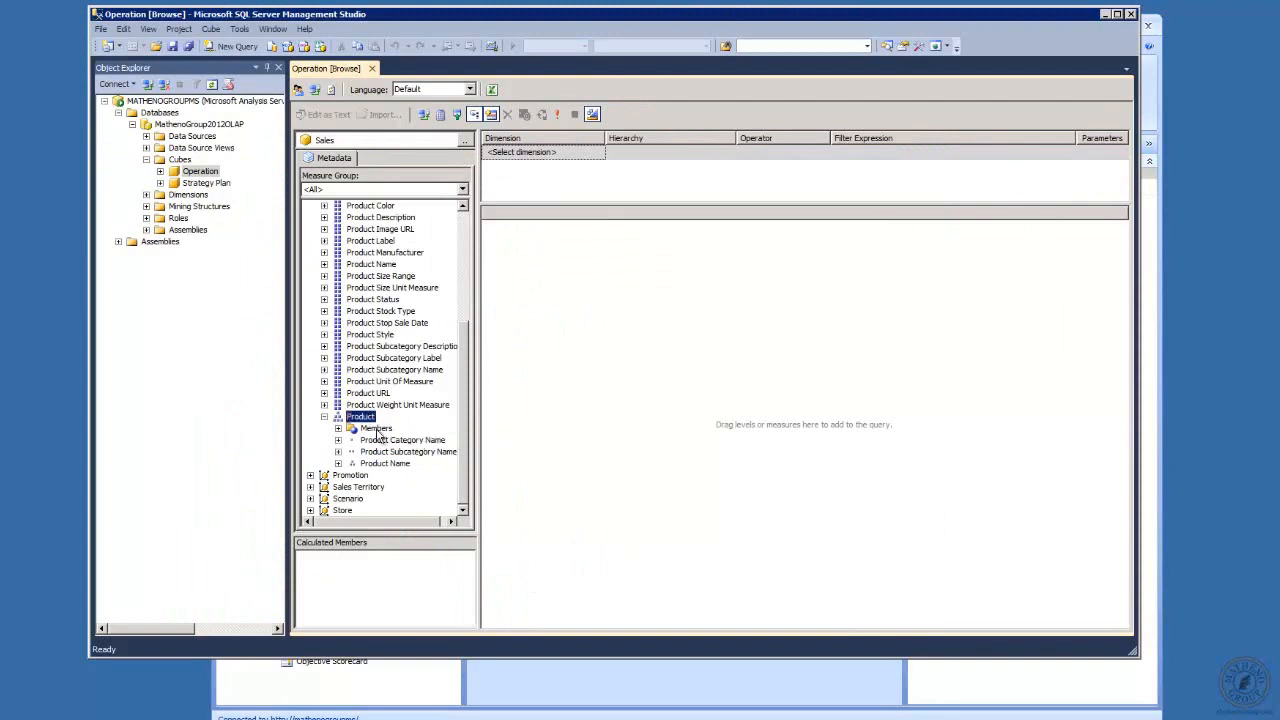
{"action": "left_click", "coordinate": [380, 444]}
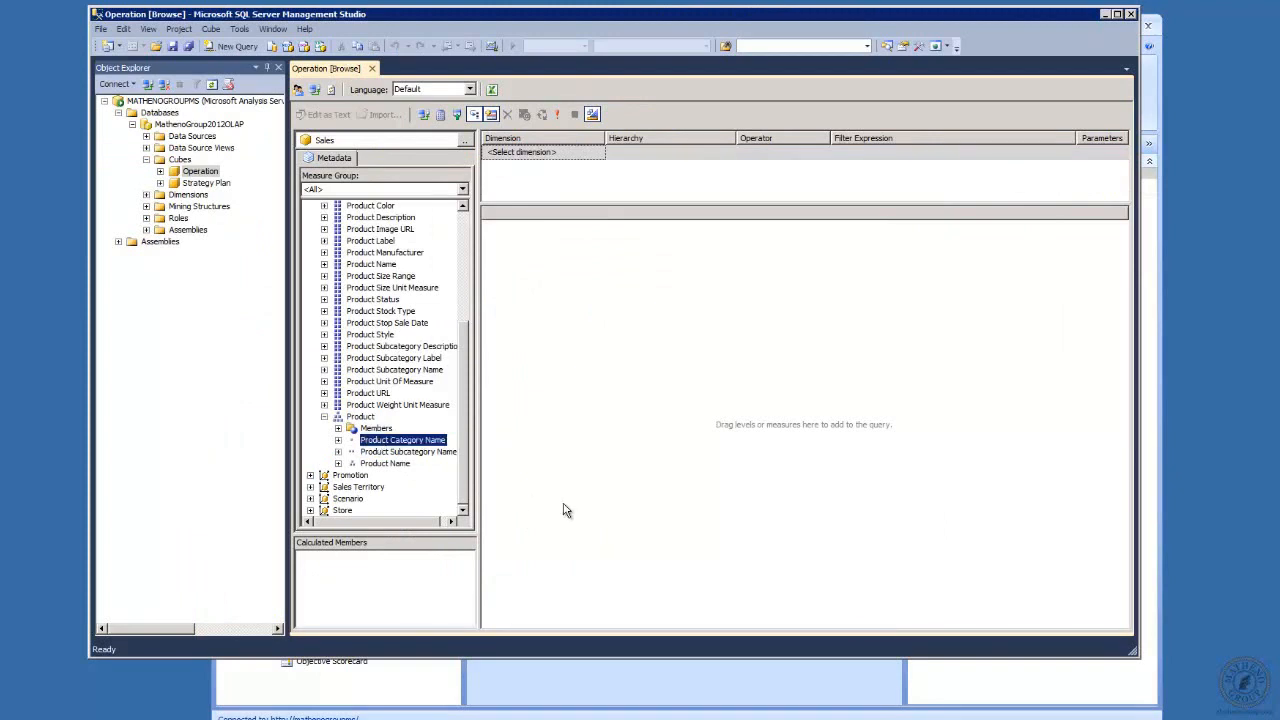
{"action": "left_click", "coordinate": [1105, 14]}
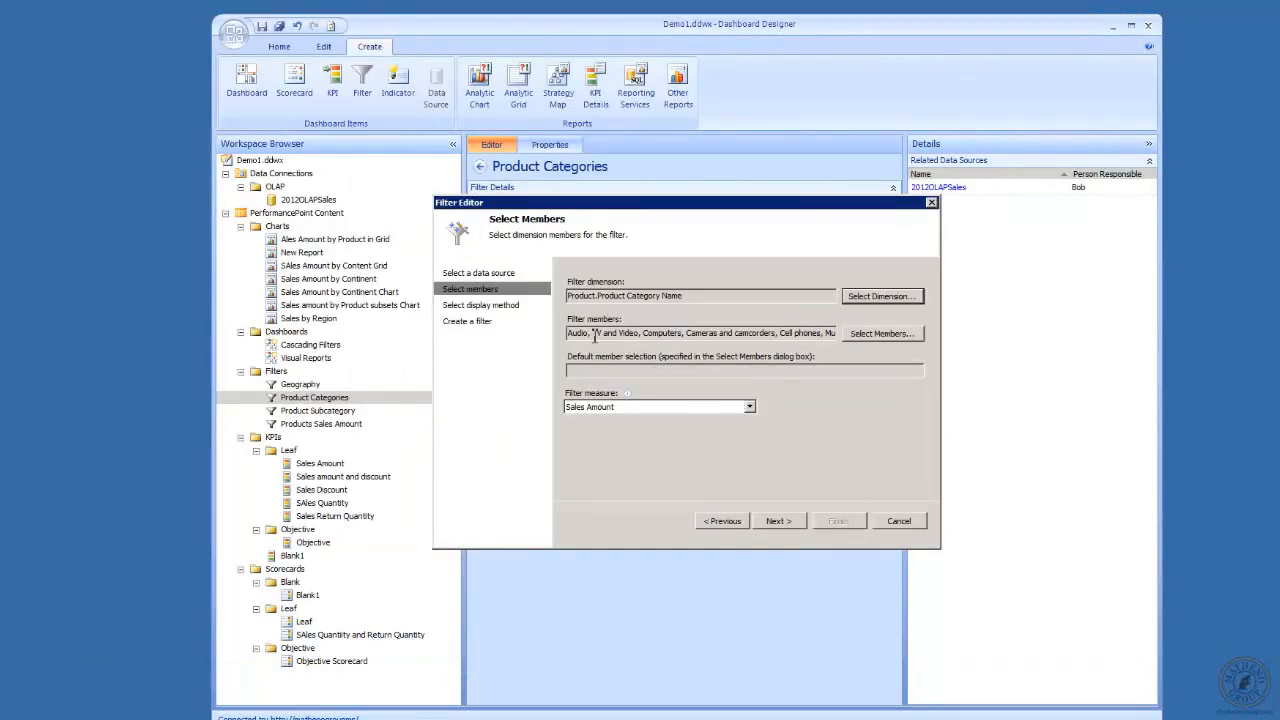
Review the filter's member list and the selection options for All Products and TV and Video, and accept the member selection.
{"action": "left_click", "coordinate": [886, 334]}
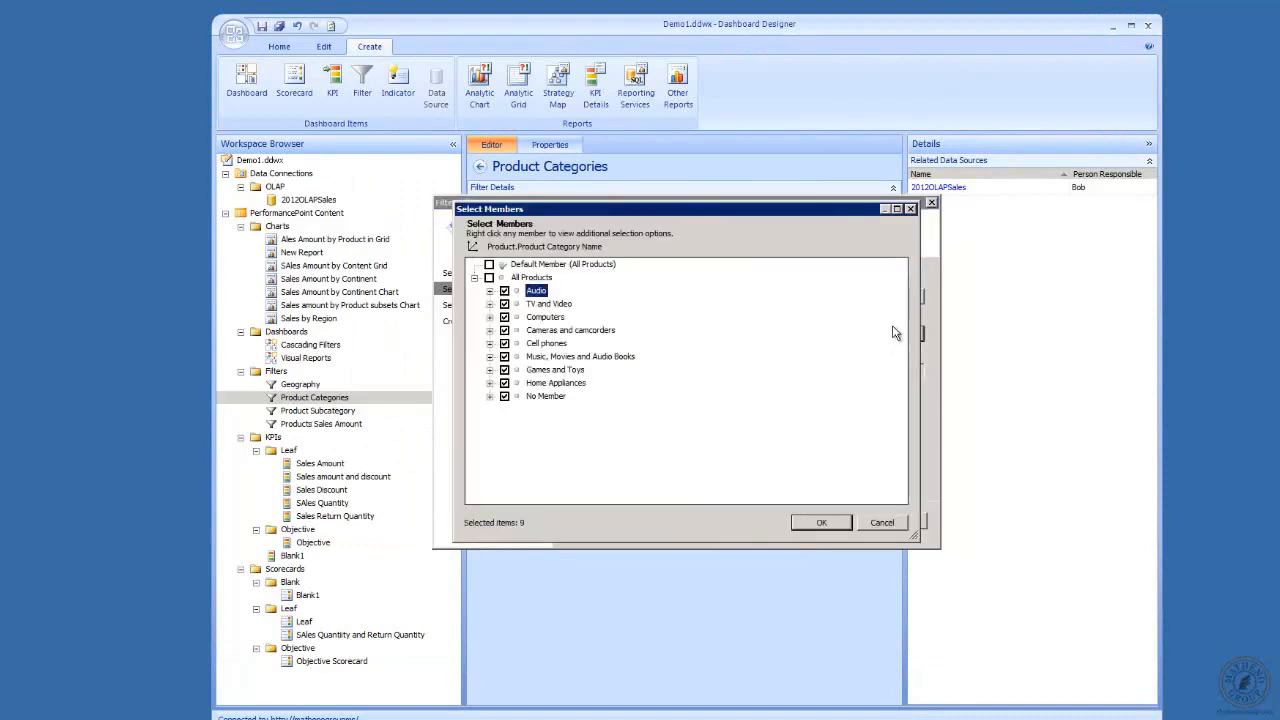
{"action": "left_click", "coordinate": [529, 278]}
{"action": "right_click", "coordinate": [527, 279]}
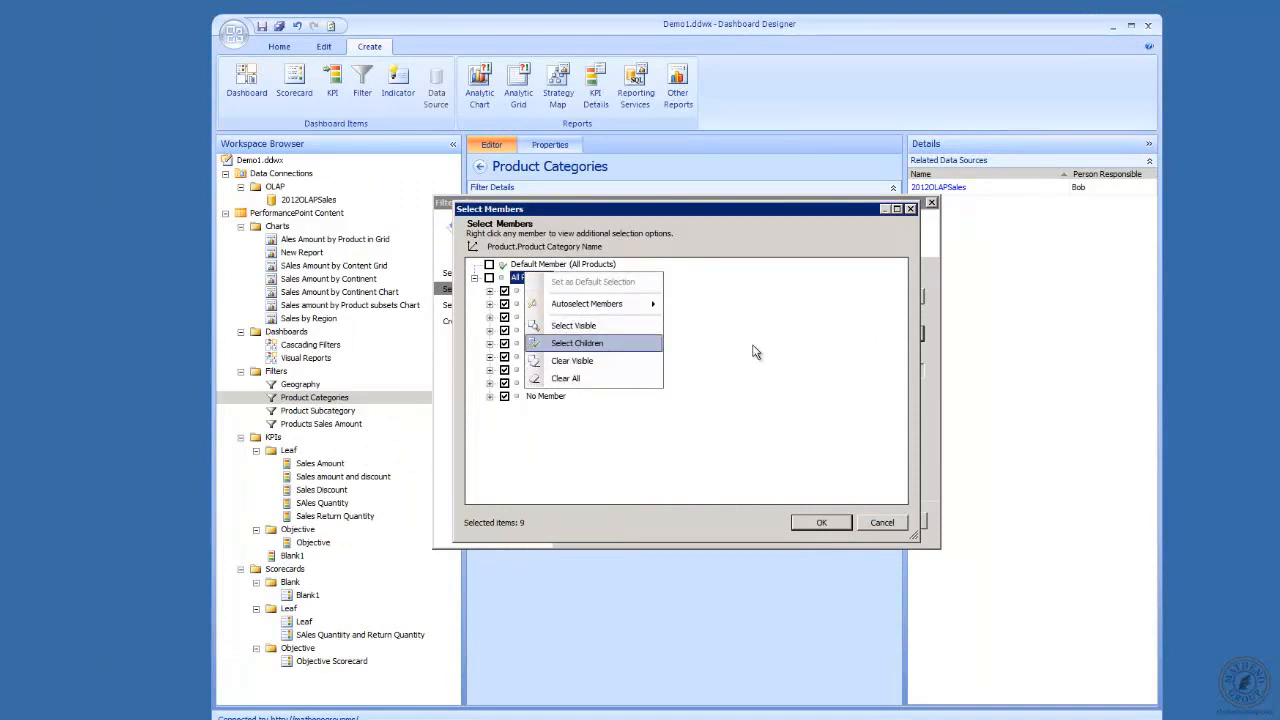
{"action": "left_click", "coordinate": [740, 478]}
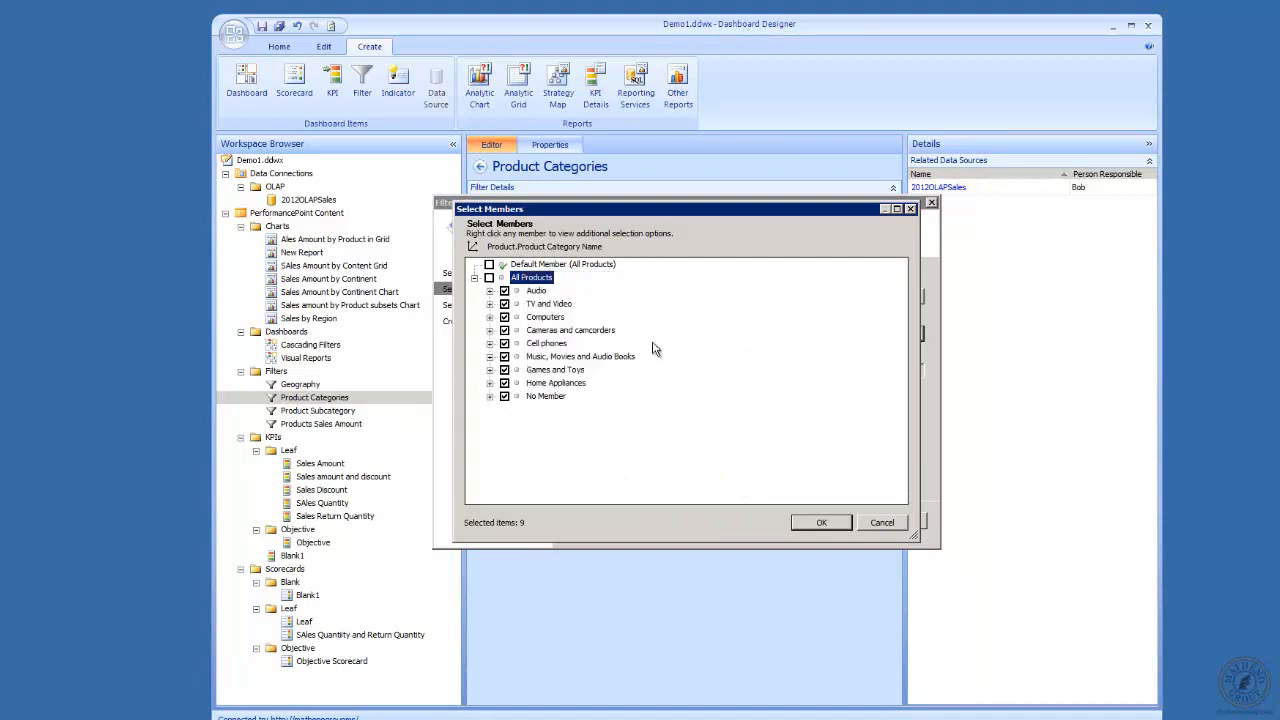
{"action": "right_click", "coordinate": [538, 305]}
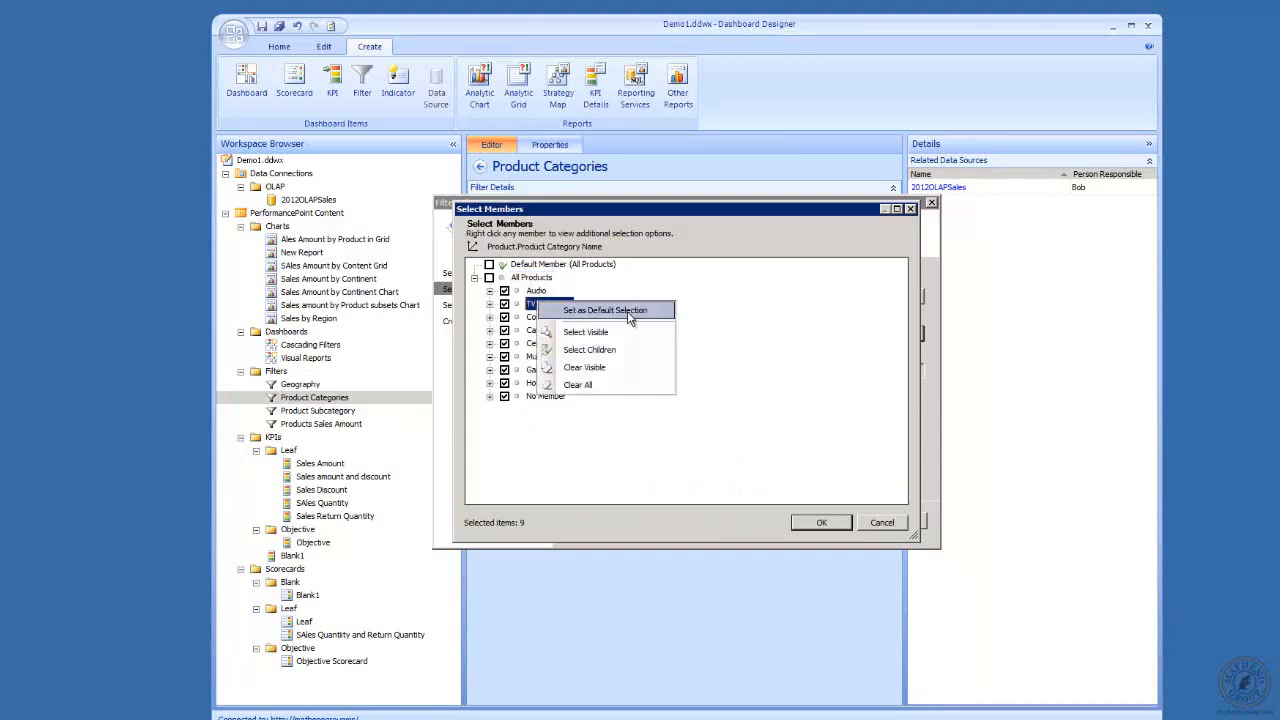
{"action": "left_click", "coordinate": [772, 430]}
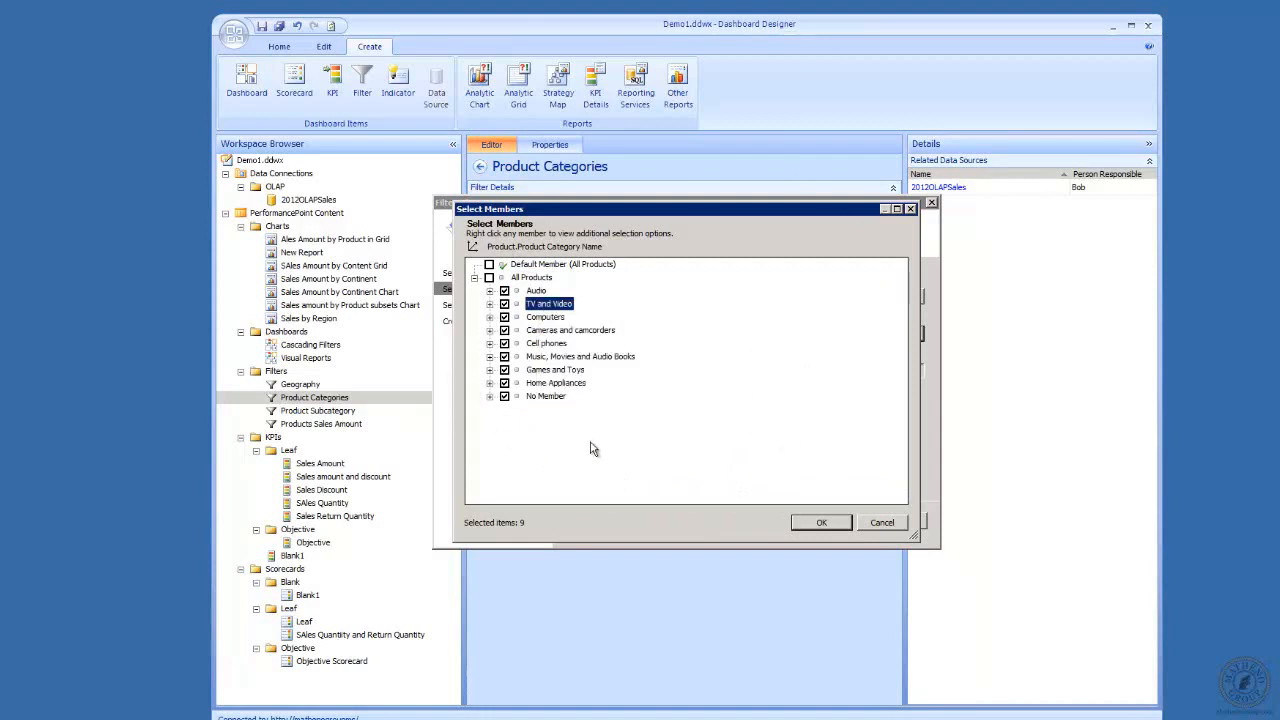
{"action": "left_click", "coordinate": [821, 523]}
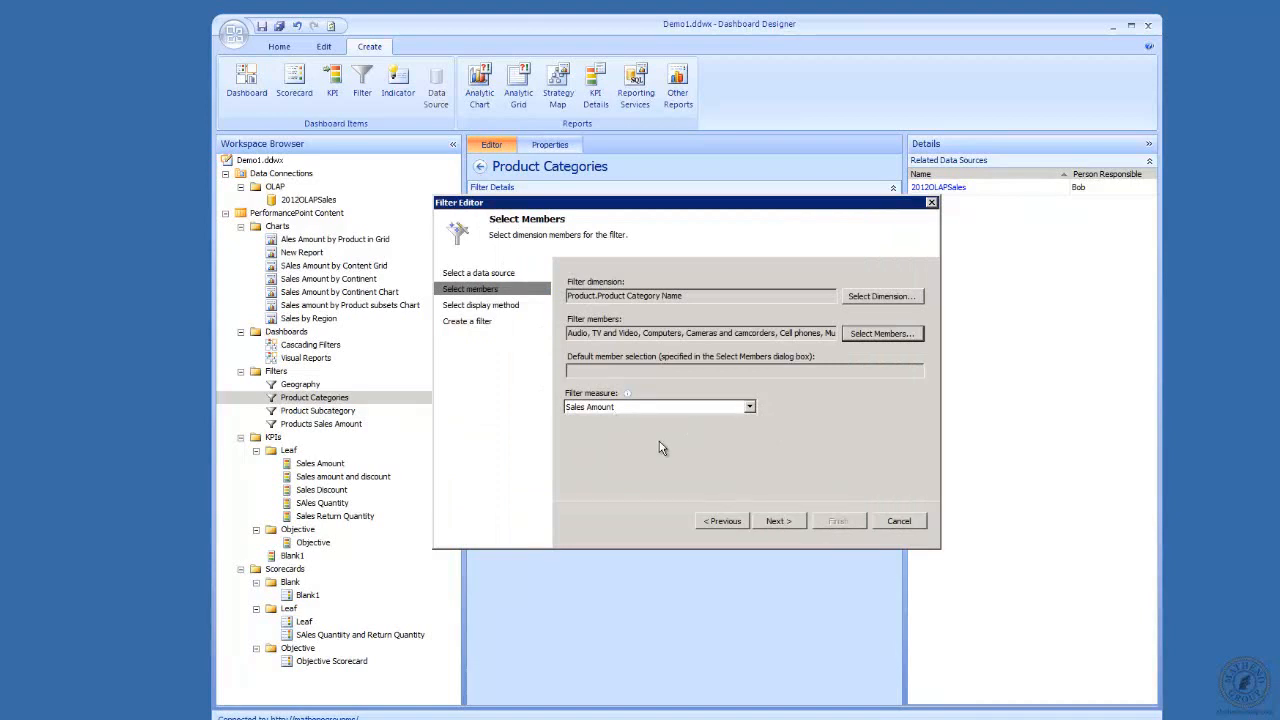
Choose Sales Amount as the filter measure, keep the List display method, and finish editing the Product Categories filter.
{"action": "left_click", "coordinate": [750, 407]}
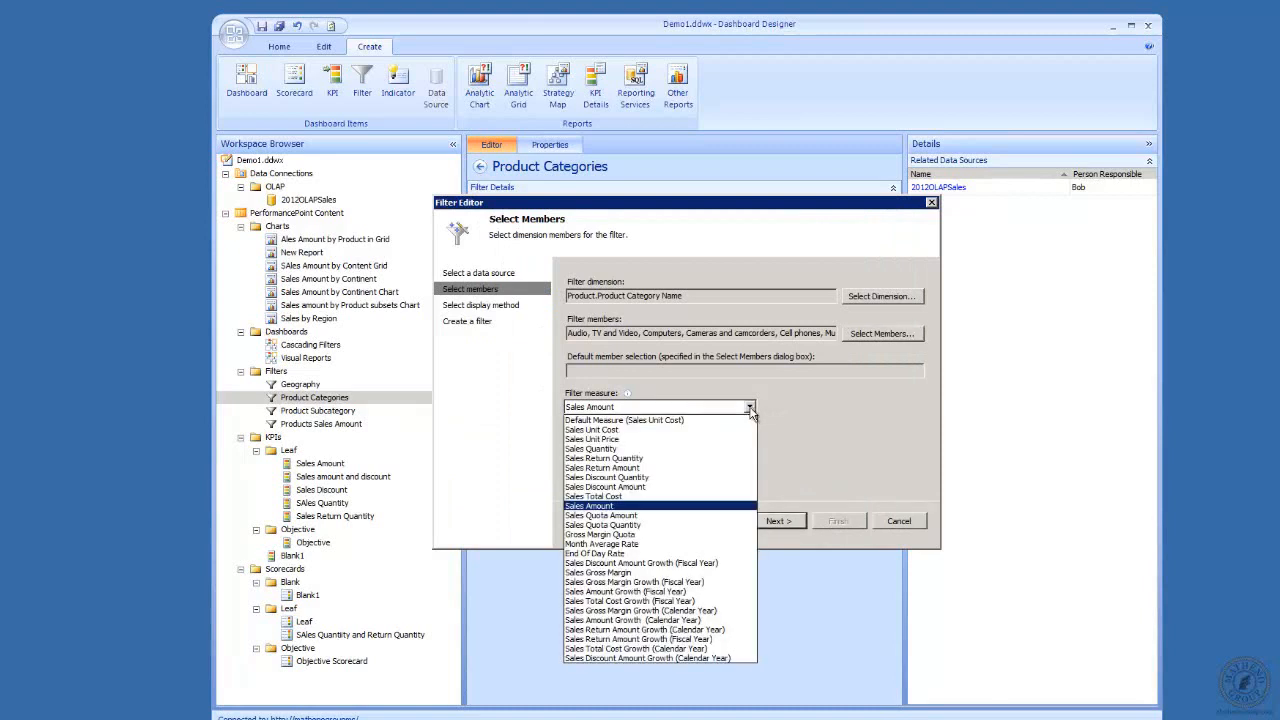
{"action": "left_click", "coordinate": [643, 507]}
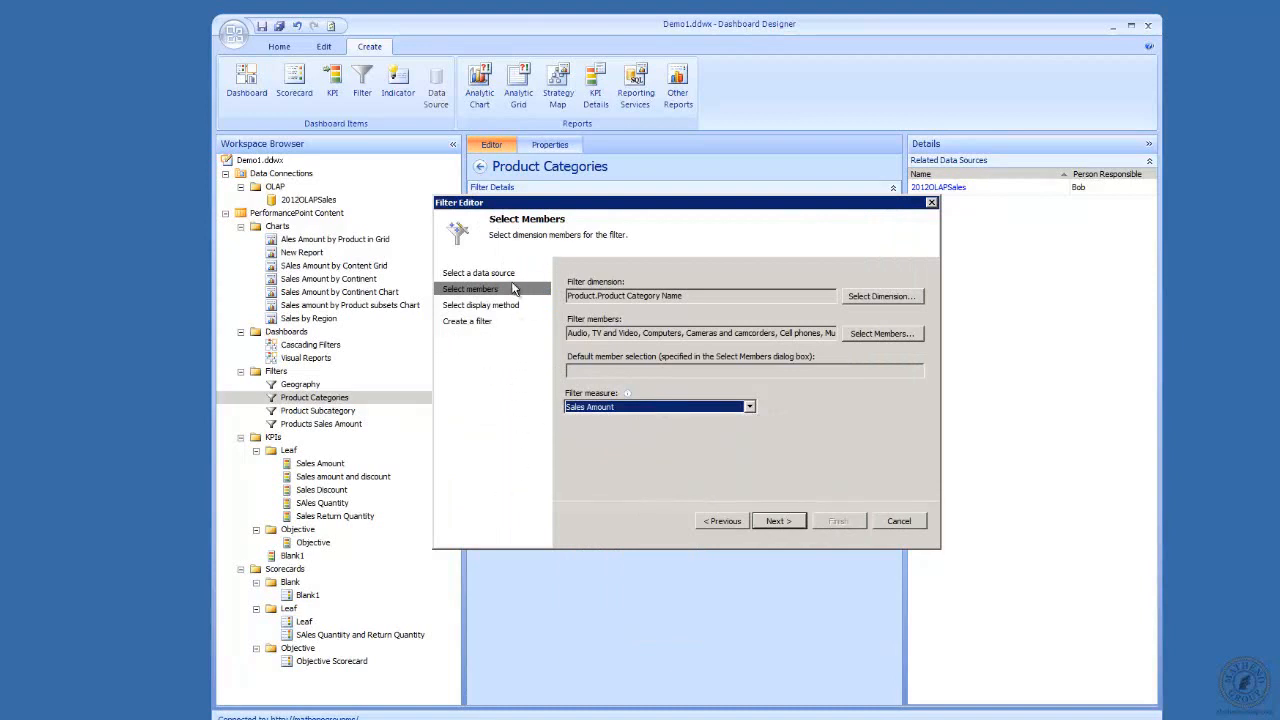
{"action": "left_click", "coordinate": [779, 521]}
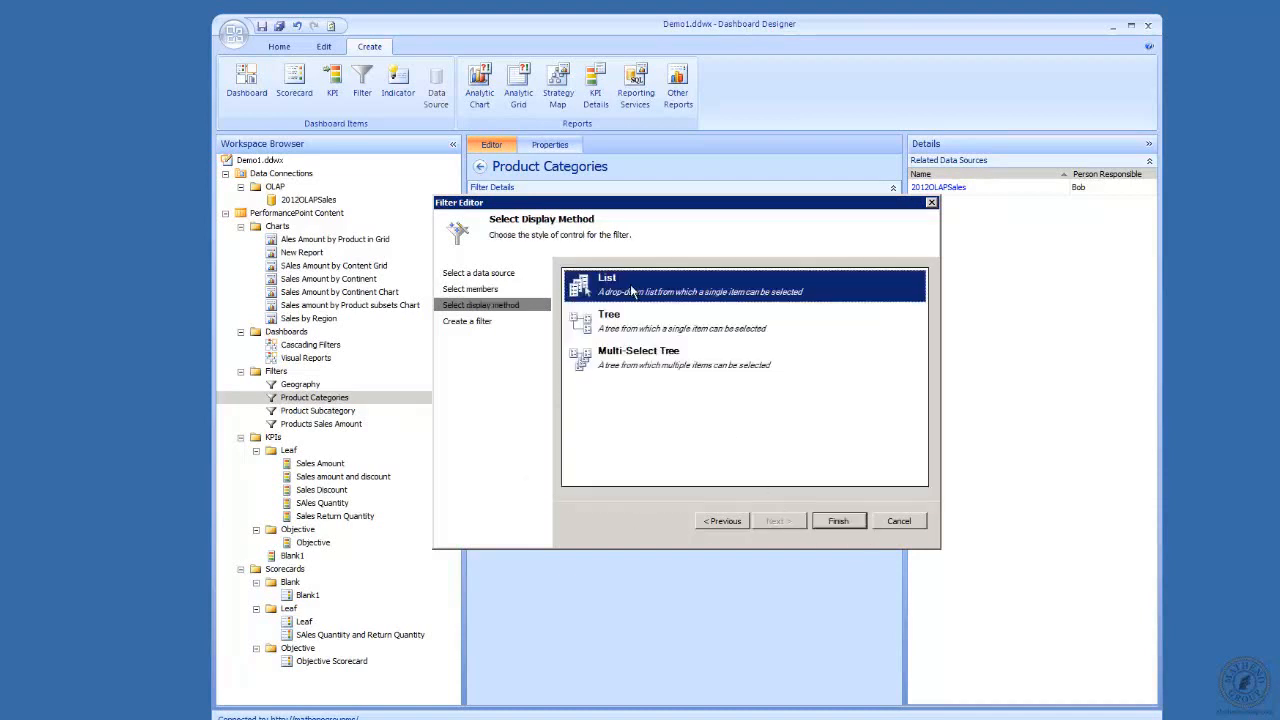
{"action": "left_click", "coordinate": [838, 521]}
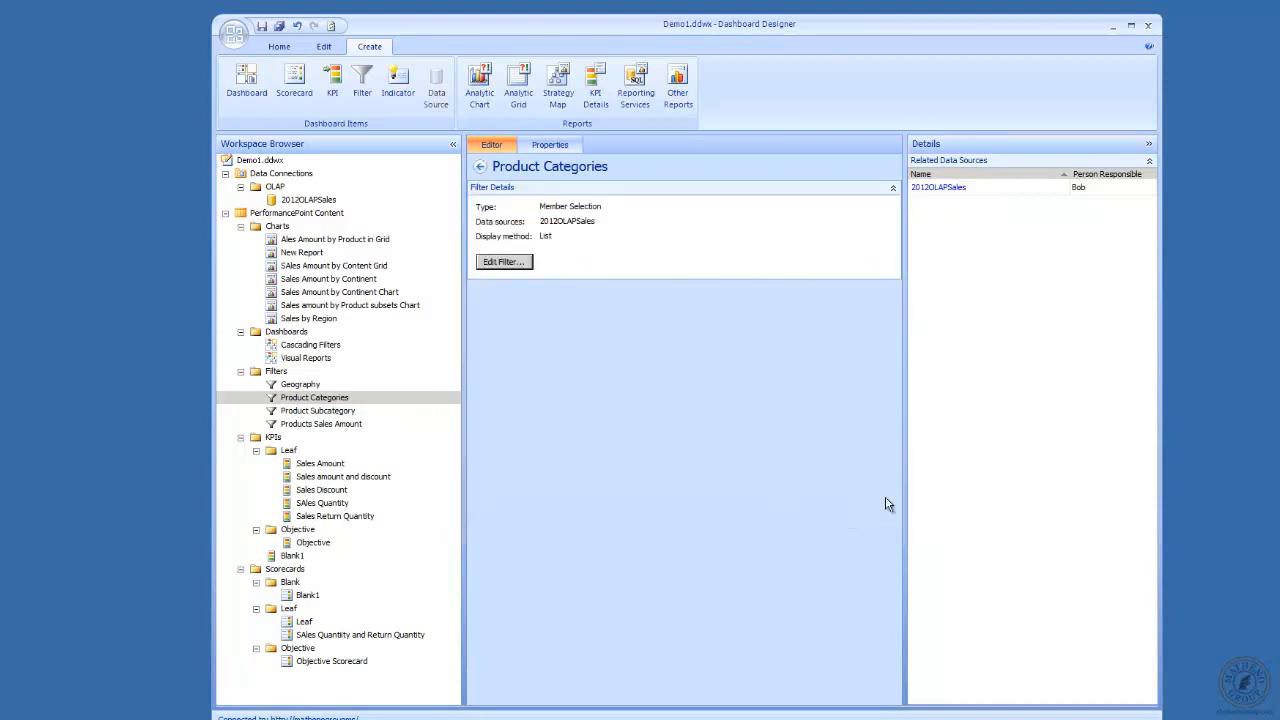
Open the Product Subcategory filter for editing and advance to member selection with the 2012OLAPSales data source.
{"action": "left_click", "coordinate": [311, 411]}
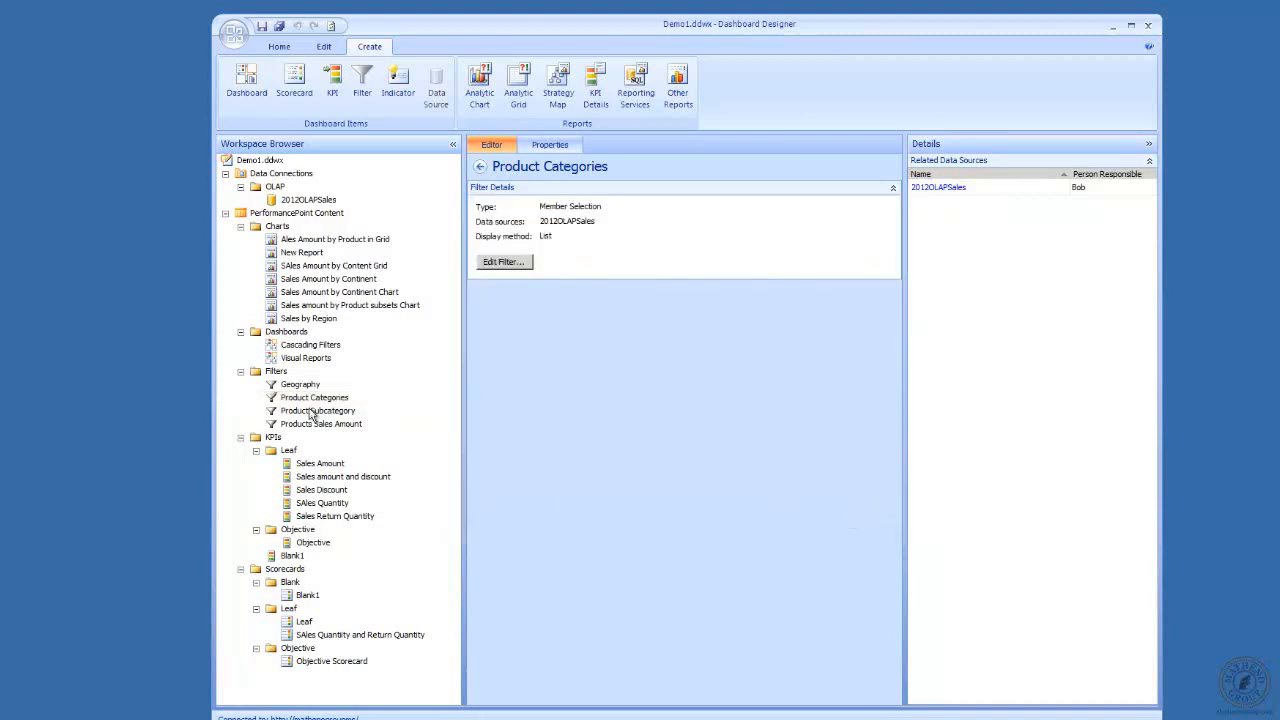
{"action": "left_click", "coordinate": [503, 262]}
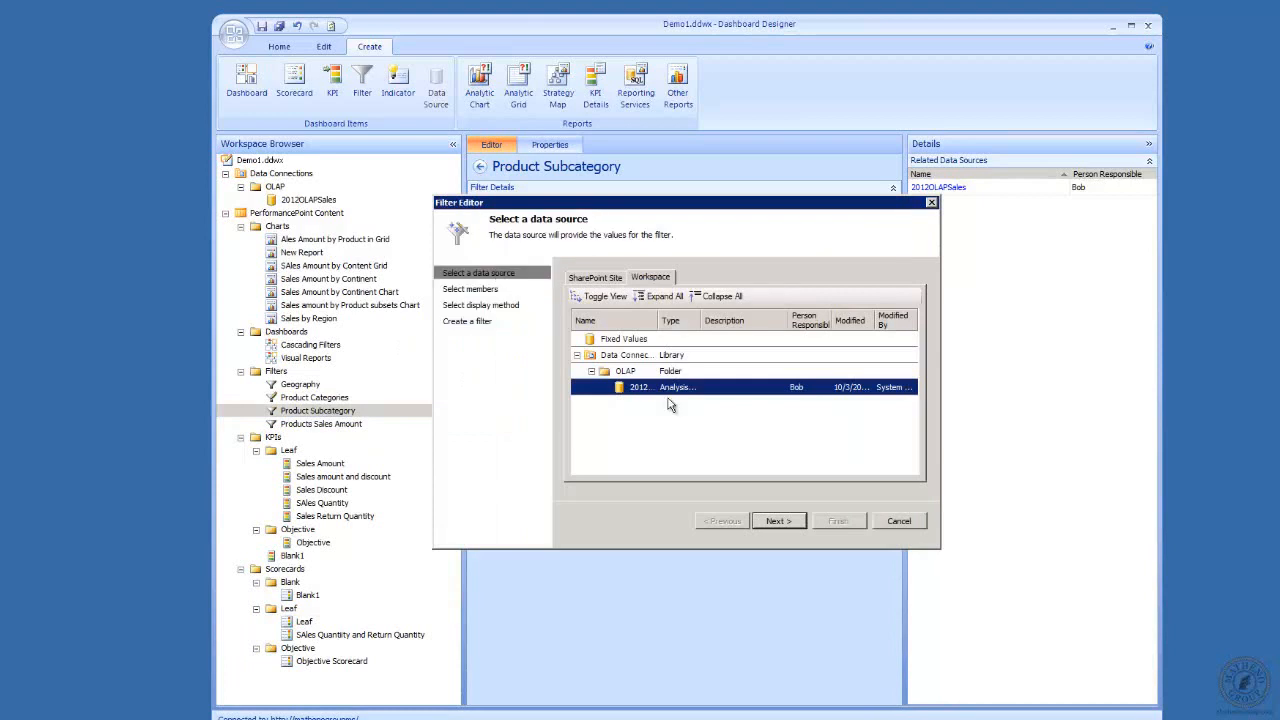
{"action": "left_click", "coordinate": [779, 521]}
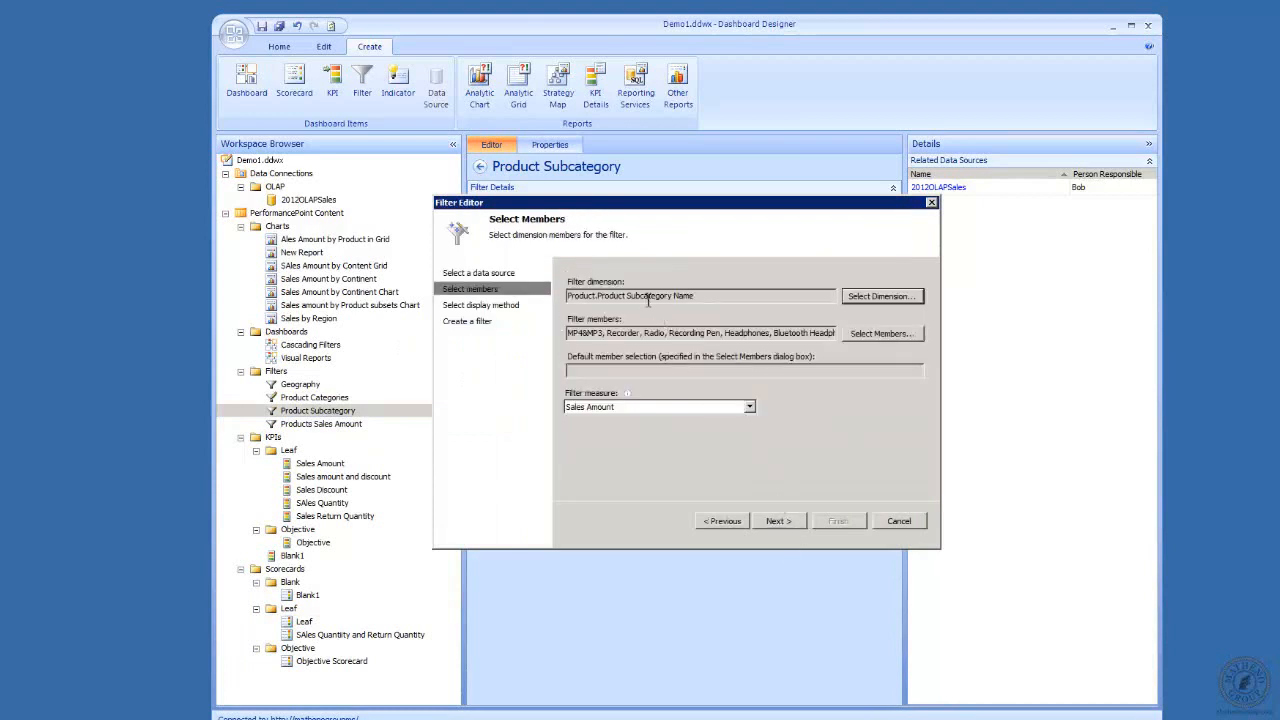
Compare the filter's dimension choice with the Product Subcategory Name level in SQL Server Management Studio, and return without changing the dimension.
{"action": "left_click", "coordinate": [872, 298]}
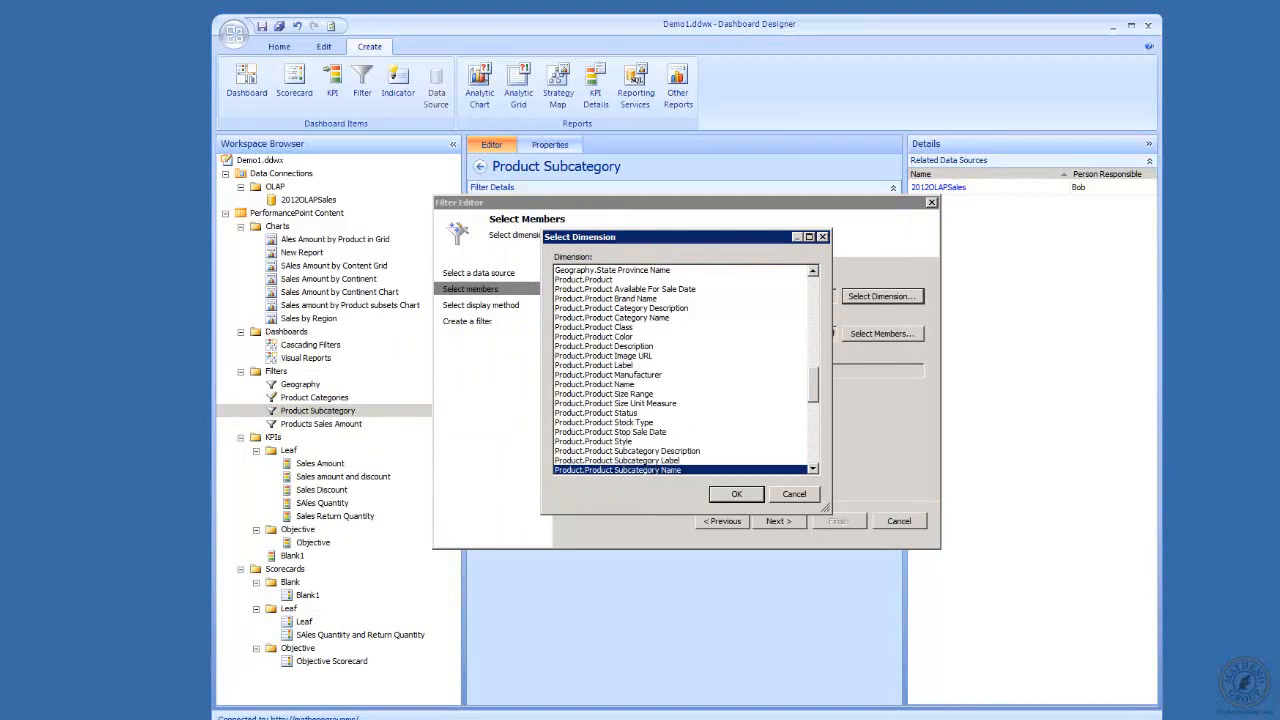
{"action": "left_click", "coordinate": [250, 718]}
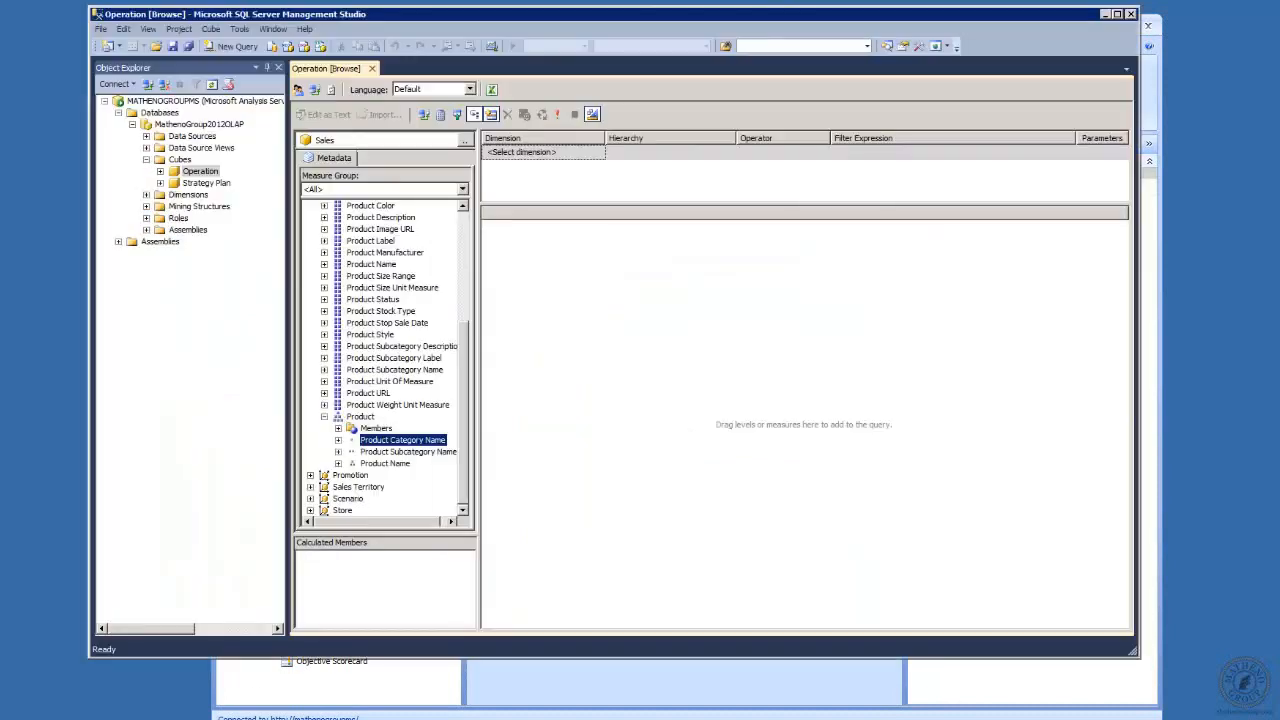
{"action": "left_click", "coordinate": [407, 452]}
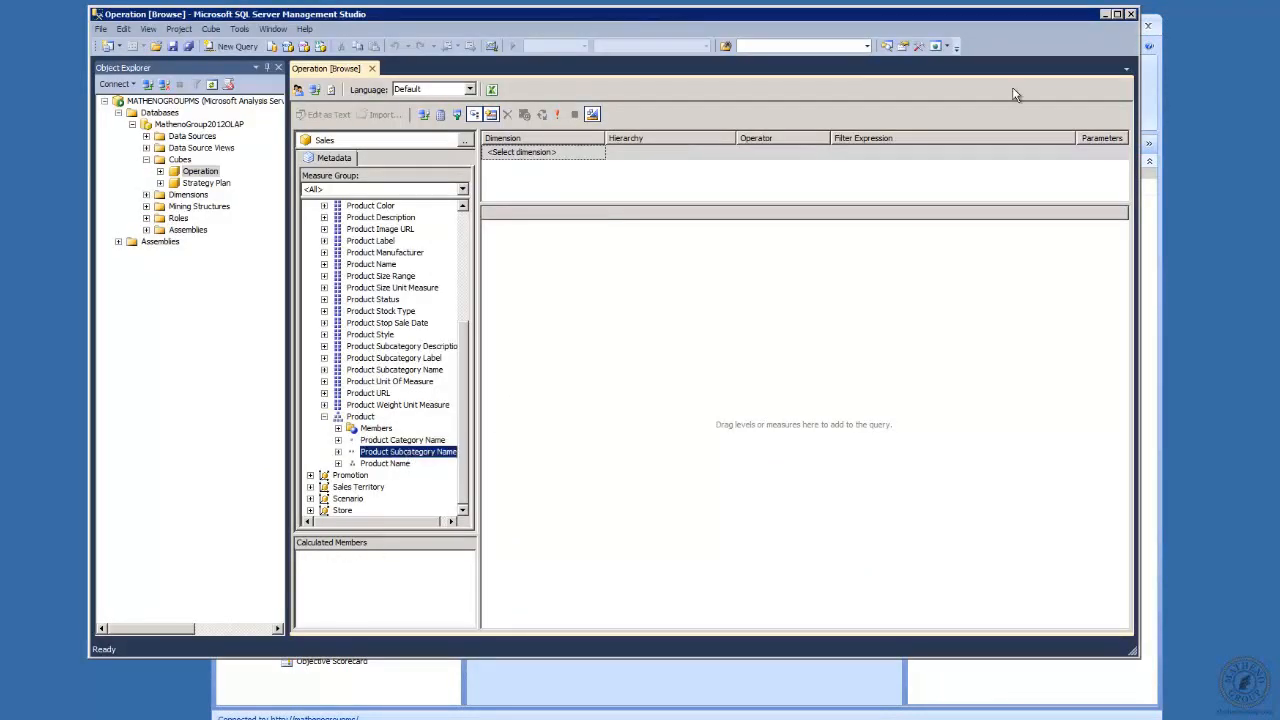
{"action": "left_click", "coordinate": [1105, 14]}
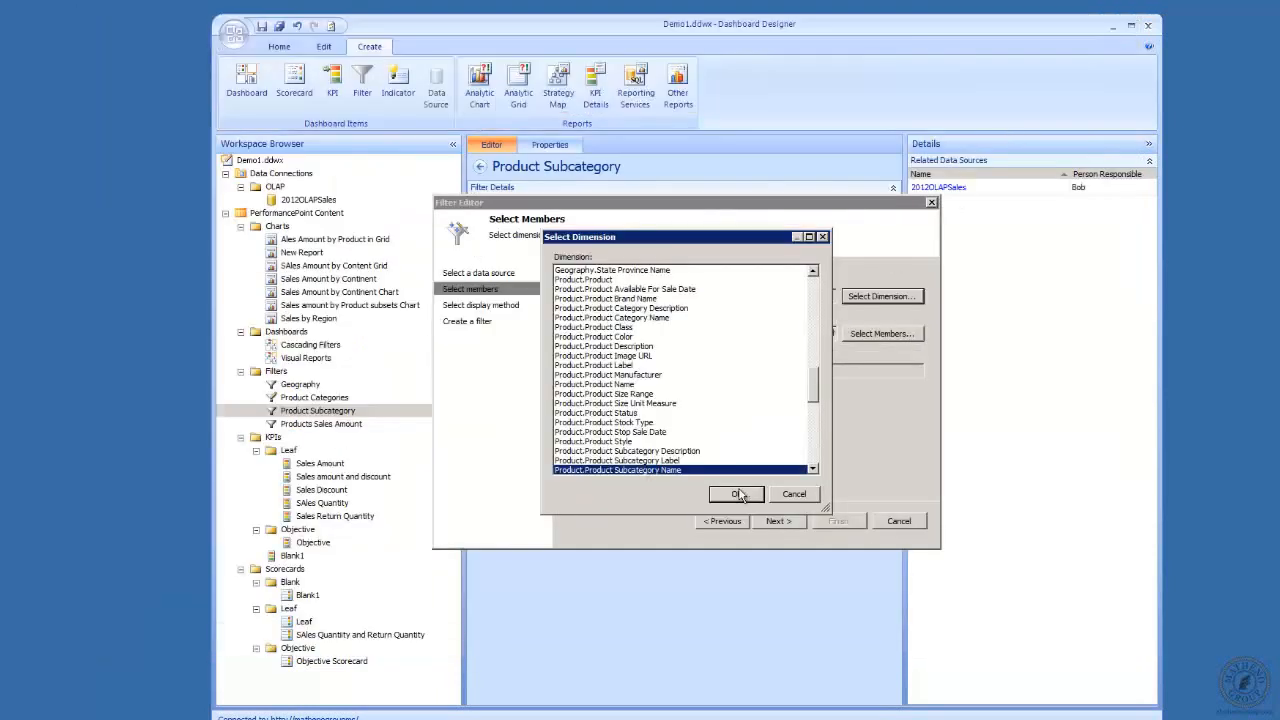
{"action": "left_click", "coordinate": [793, 495]}
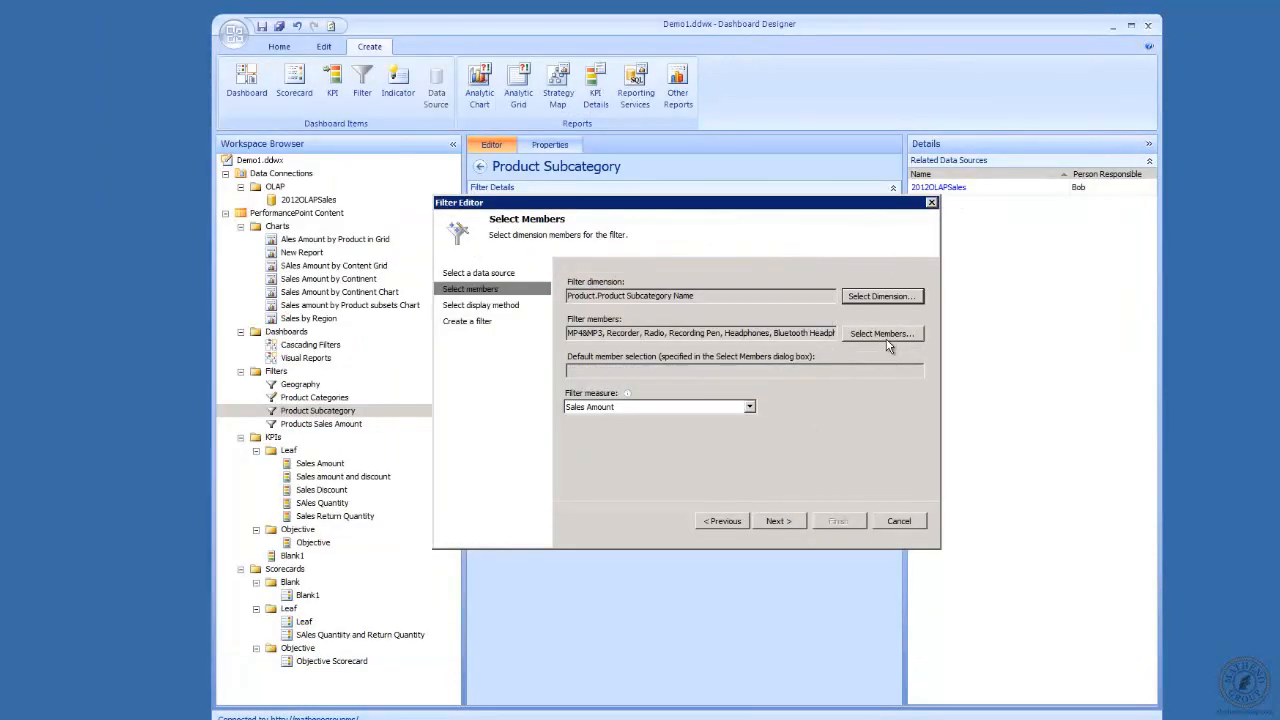
Review the subcategory filter's members, keep the List display method, and finish editing the filter.
{"action": "left_click", "coordinate": [883, 334]}
{"action": "left_click", "coordinate": [864, 528]}
{"action": "left_click", "coordinate": [778, 521]}
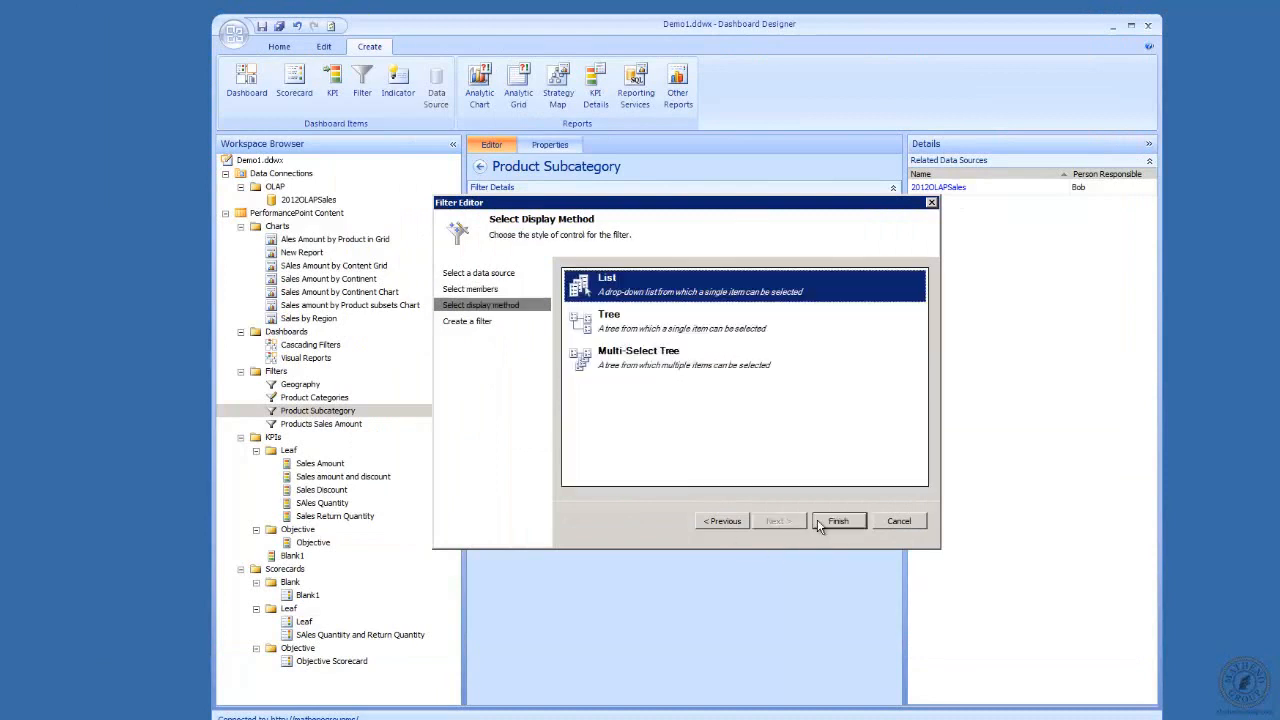
{"action": "left_click", "coordinate": [836, 521]}
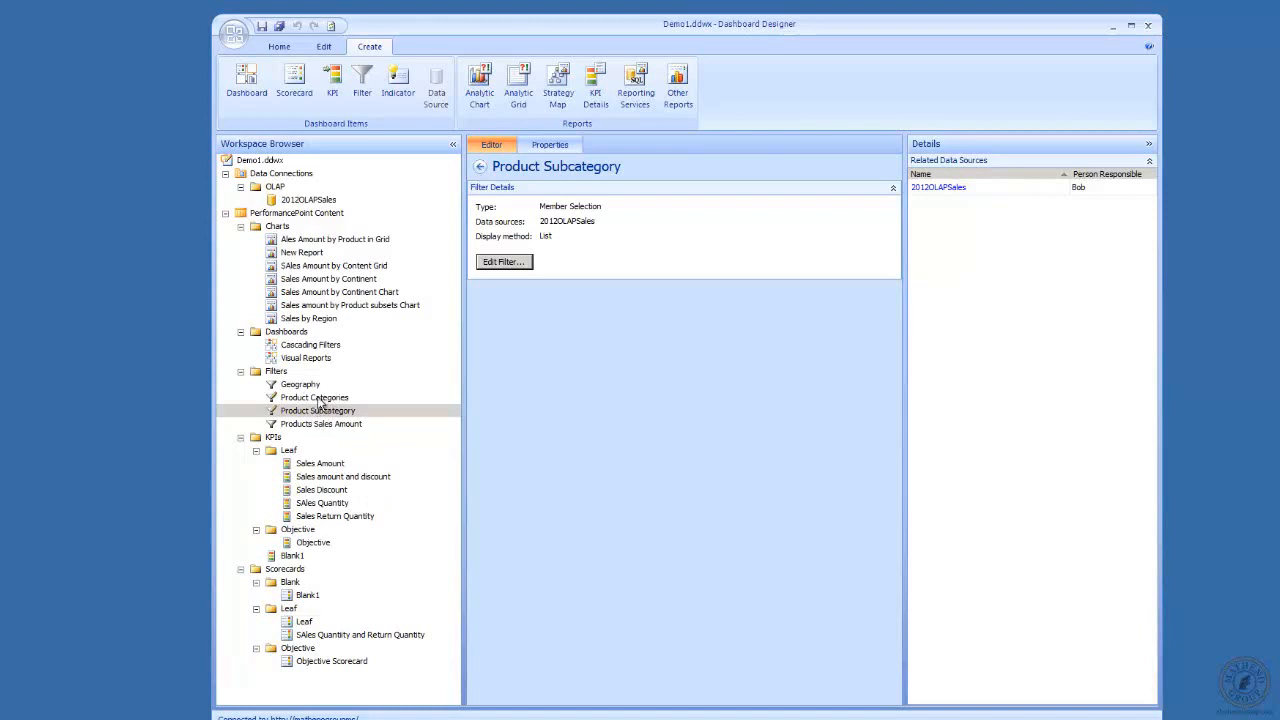
View the Cascading Filters dashboard layout and create a new dashboard in the Dashboards folder from the 3 Columns template.
{"action": "left_click", "coordinate": [310, 345]}
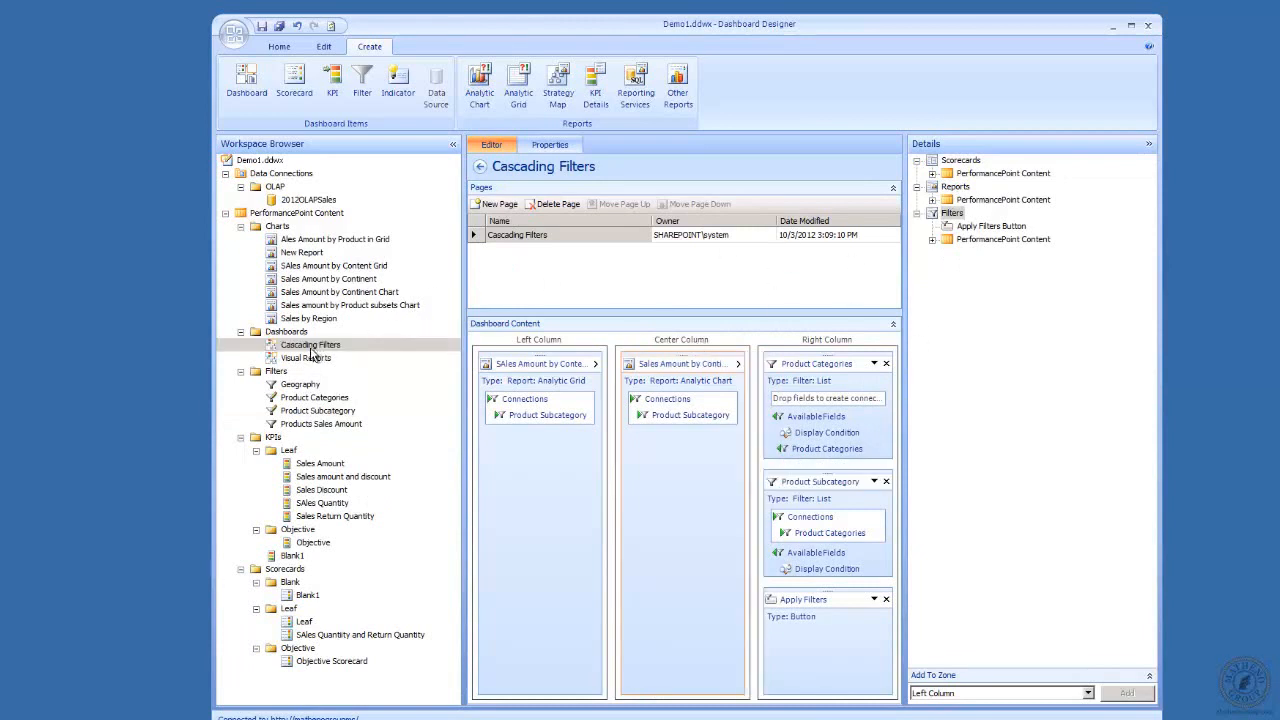
{"action": "right_click", "coordinate": [284, 333]}
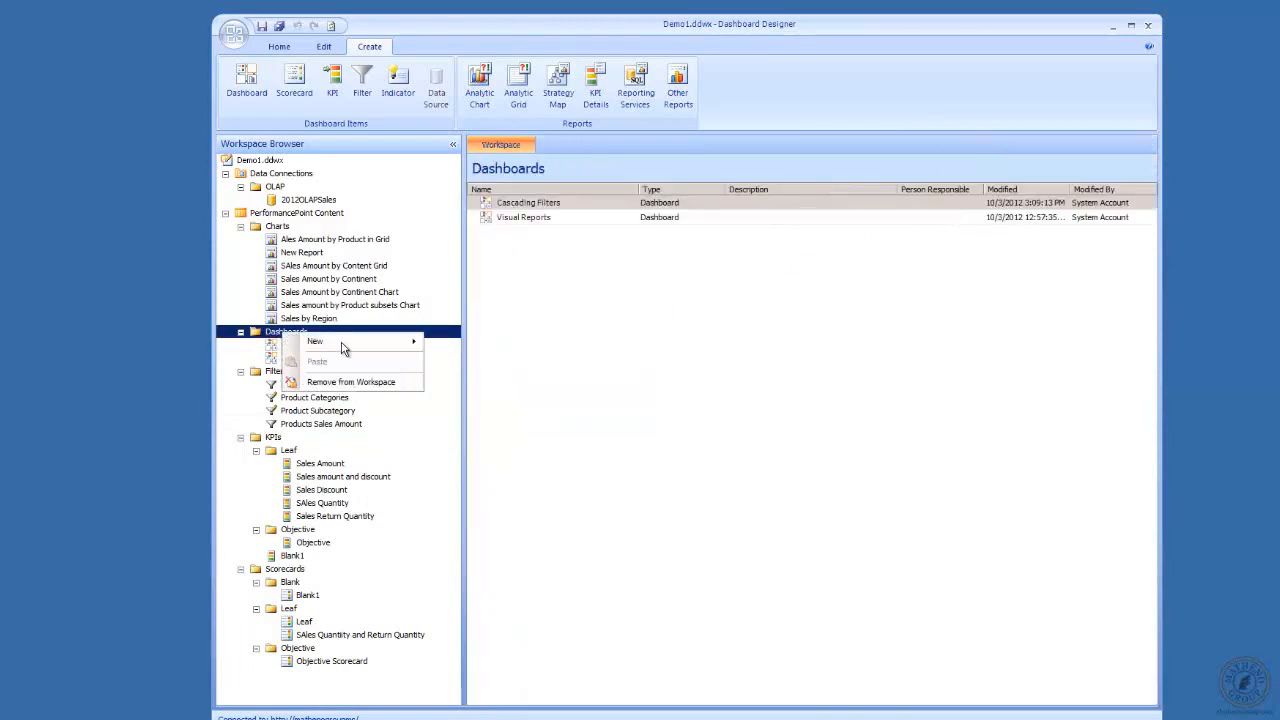
{"action": "mouse_move", "coordinate": [342, 340]}
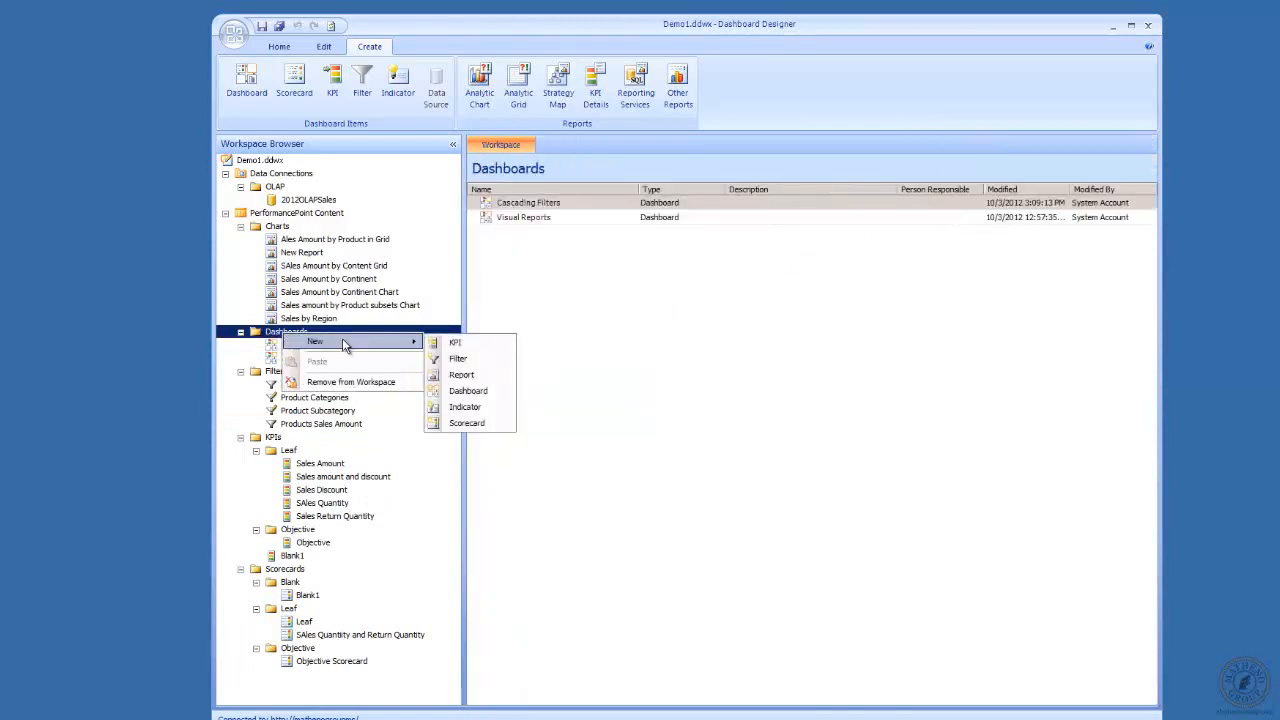
{"action": "left_click", "coordinate": [484, 391]}
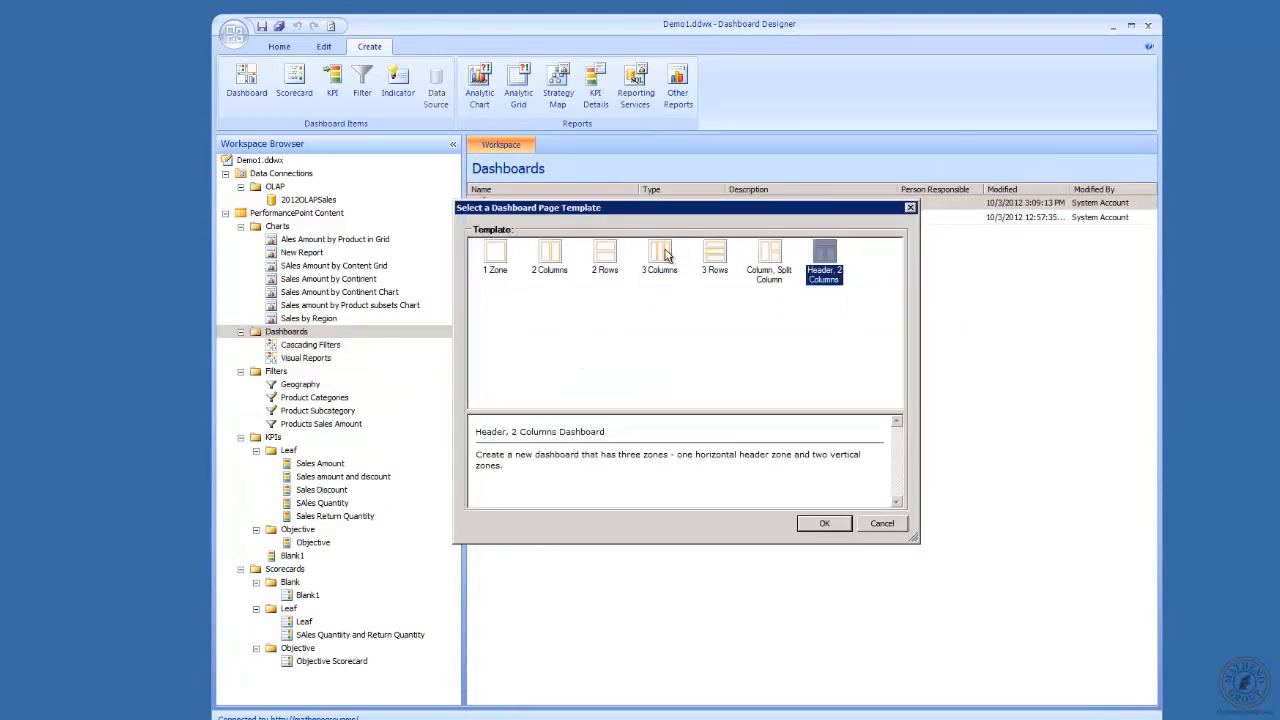
{"action": "double_click", "coordinate": [661, 252]}
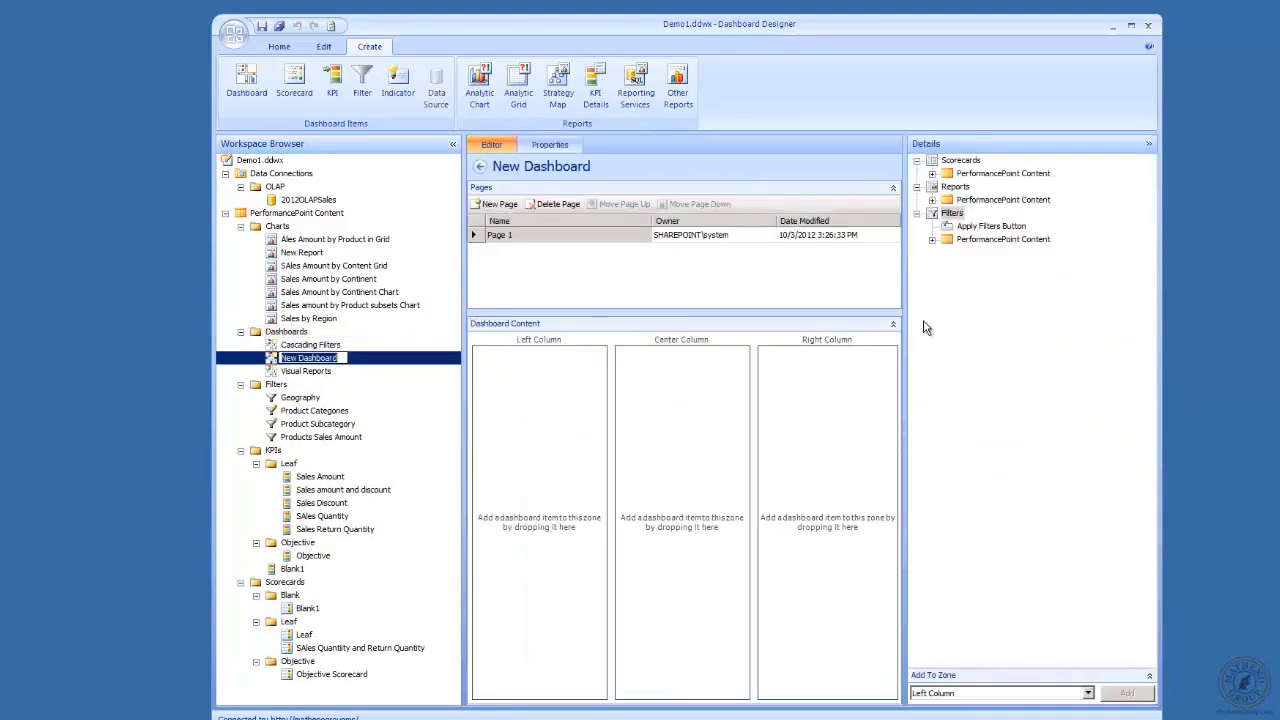
Add the Product Categories filter to the new dashboard's Right Column zone.
{"action": "left_click", "coordinate": [932, 241]}
{"action": "left_click", "coordinate": [948, 254]}
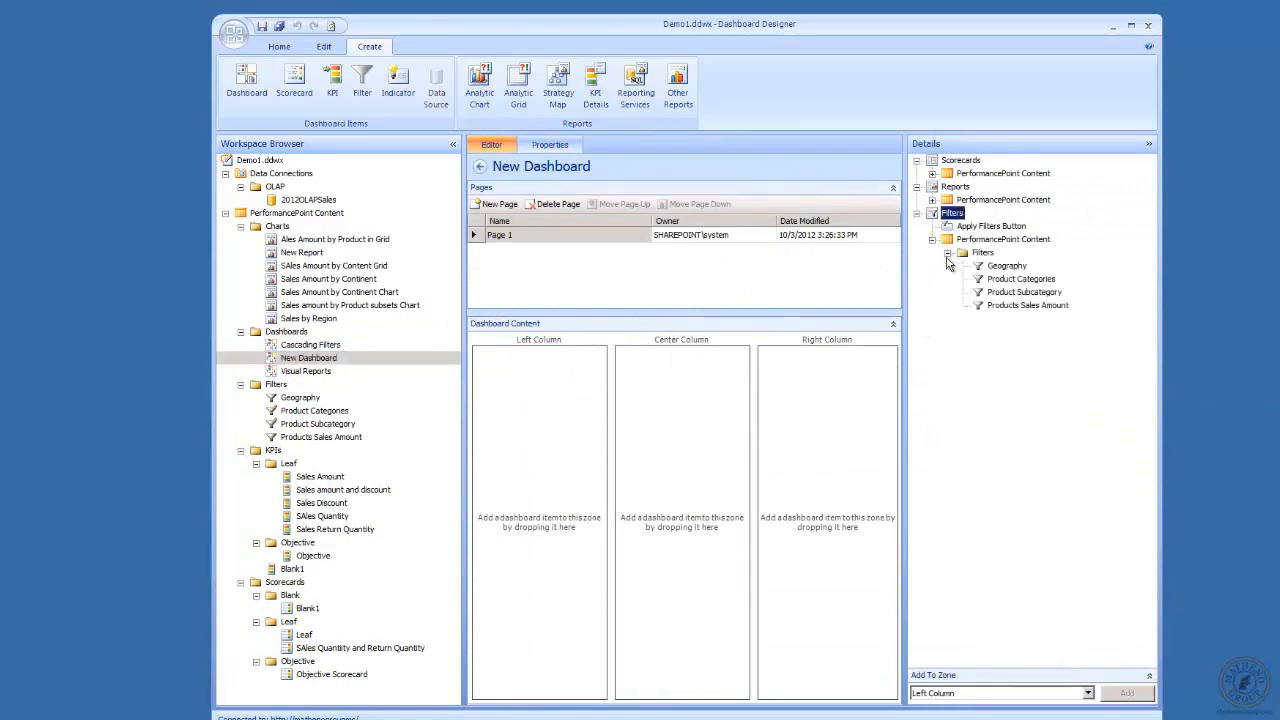
{"action": "left_click", "coordinate": [1004, 281]}
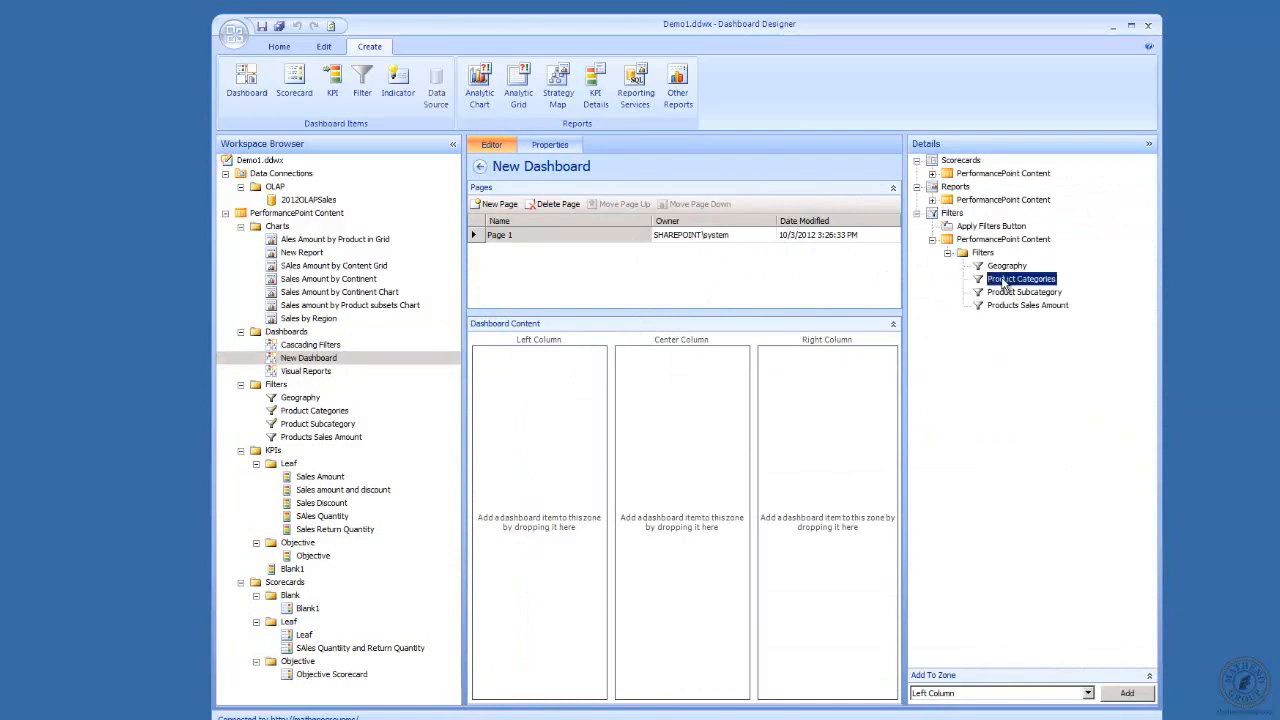
{"action": "left_click_drag", "start_coordinate": [1004, 281], "coordinate": [853, 396]}
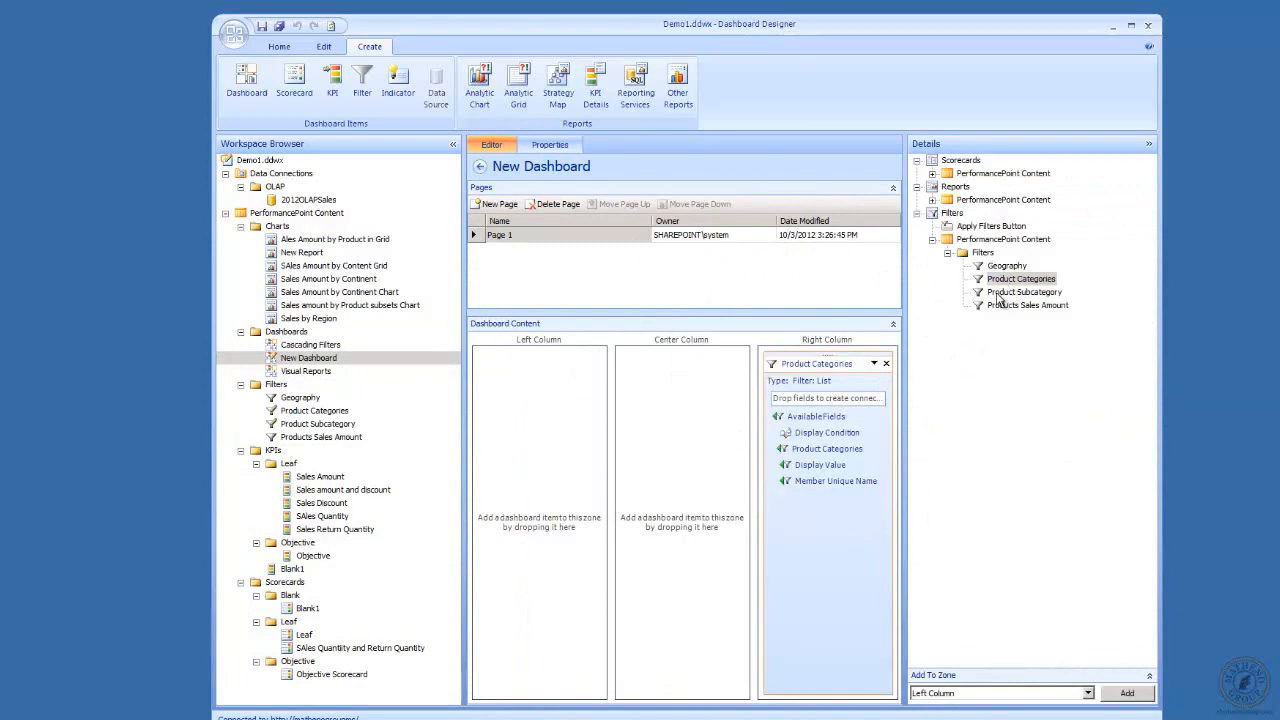
Add the Product Subcategory filter to the Right Column zone, placing it below Product Categories.
{"action": "left_click_drag", "start_coordinate": [1004, 280], "coordinate": [830, 510]}
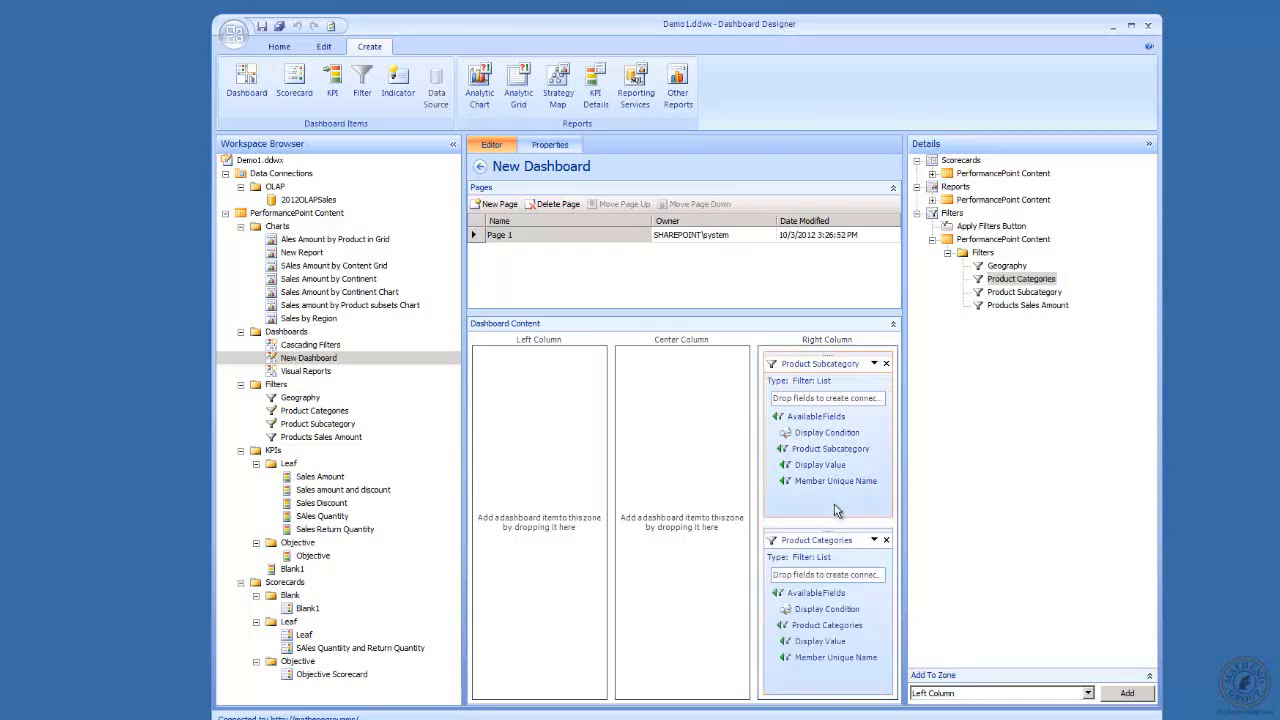
{"action": "left_click", "coordinate": [886, 364]}
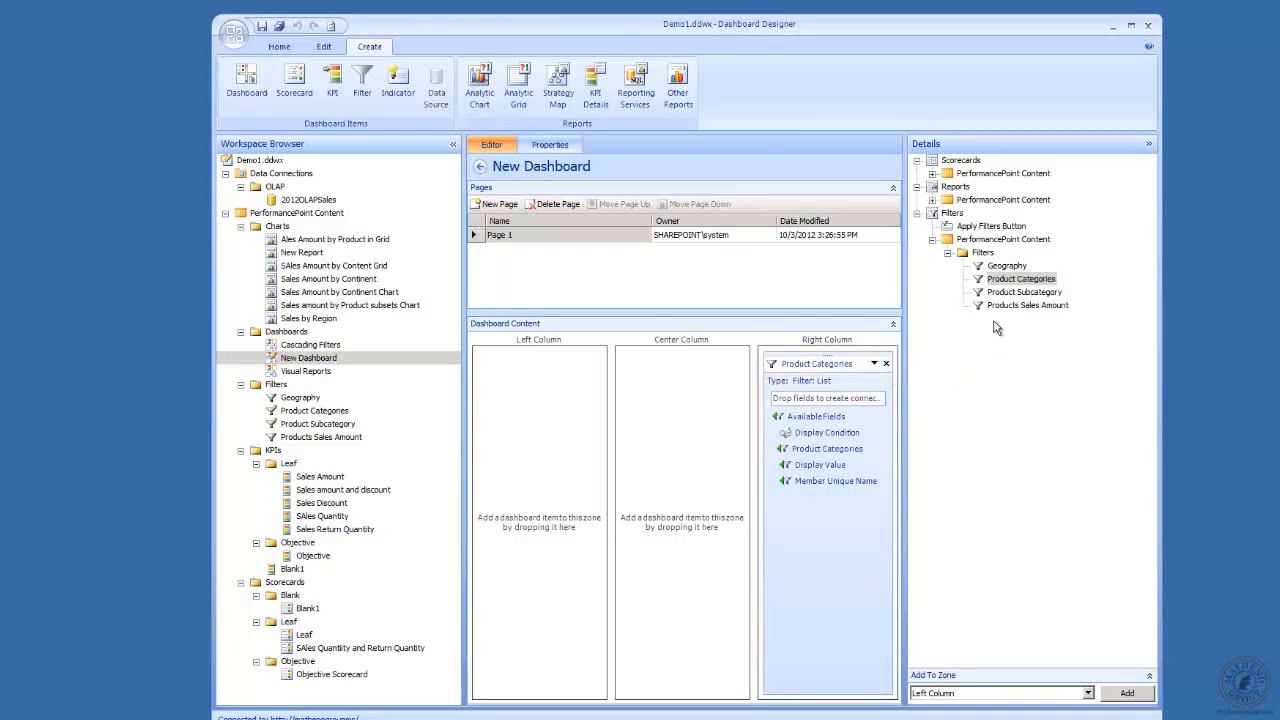
{"action": "left_click_drag", "start_coordinate": [1010, 280], "coordinate": [889, 542]}
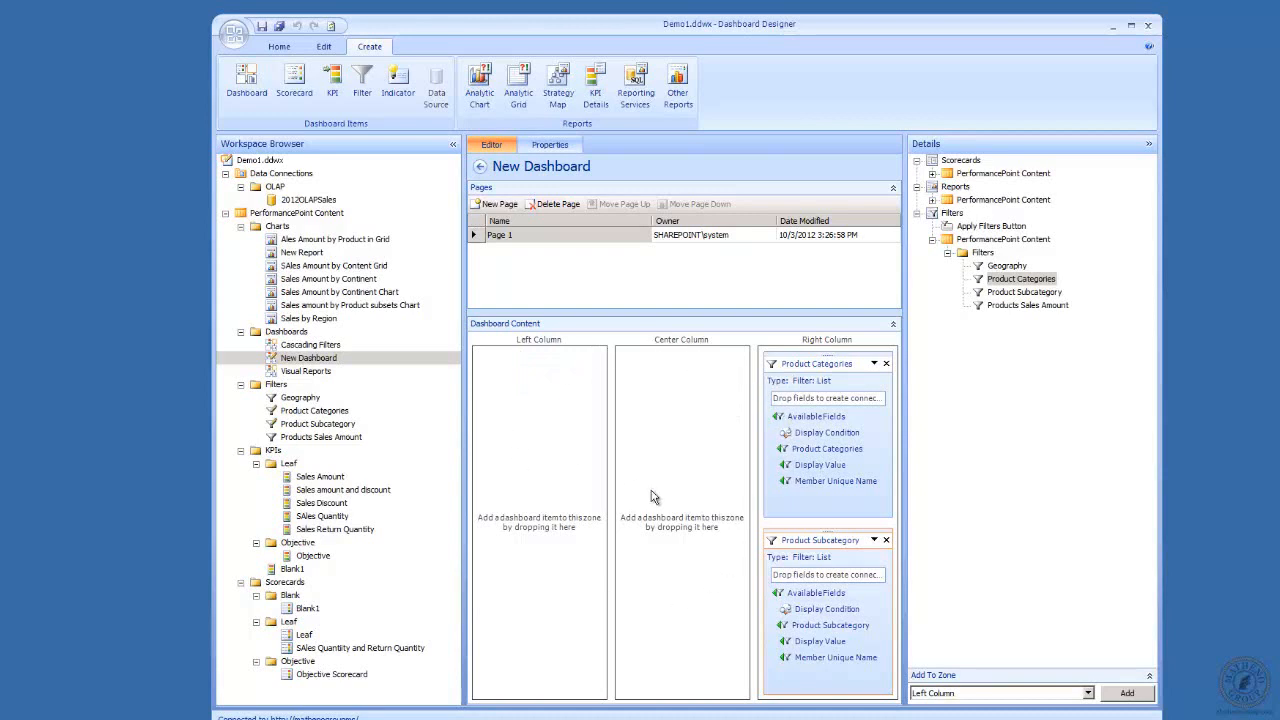
Create a connection from Product Categories to the Product Subcategory filter, using Member Unique Name as the source value.
{"action": "left_click", "coordinate": [874, 365]}
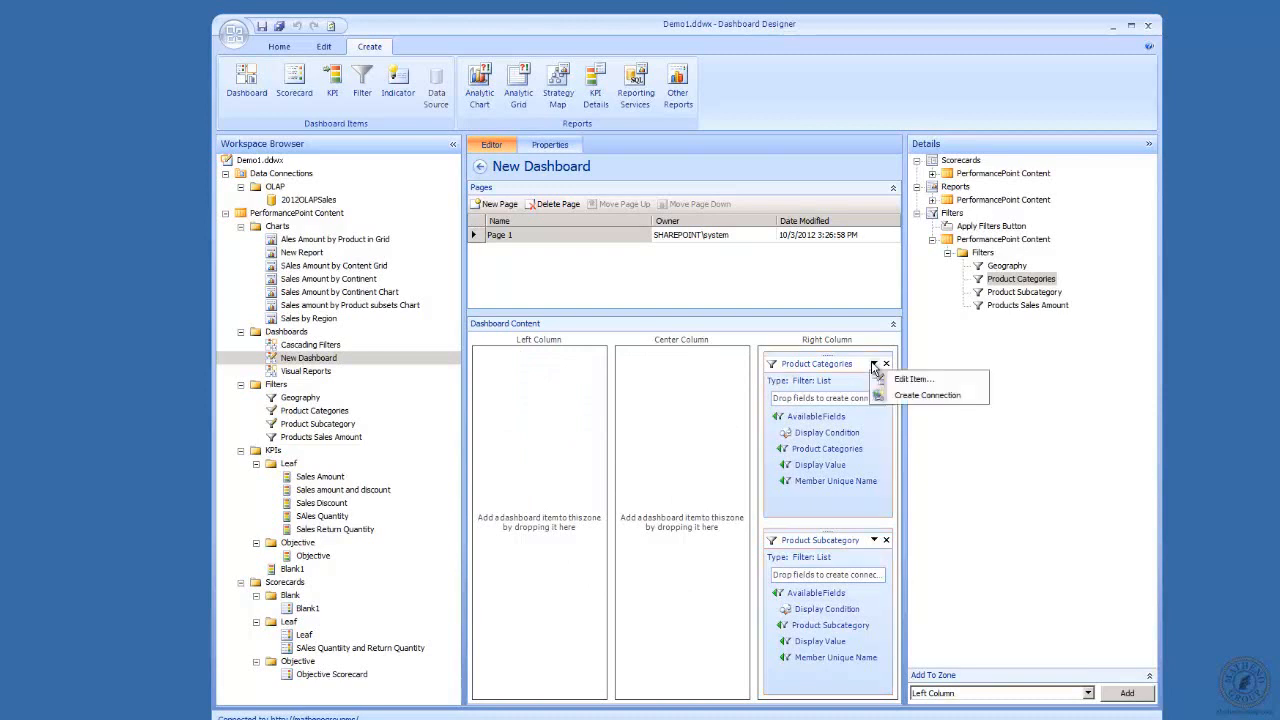
{"action": "left_click", "coordinate": [922, 398]}
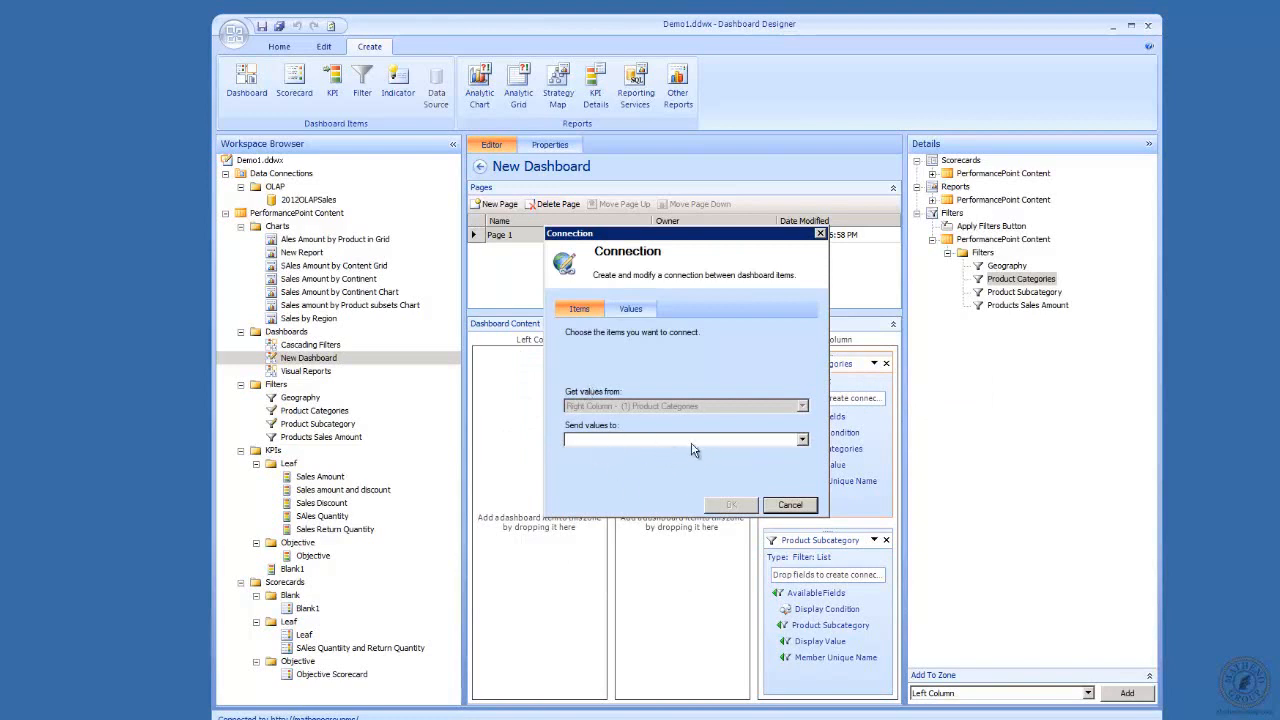
{"action": "left_click", "coordinate": [803, 441]}
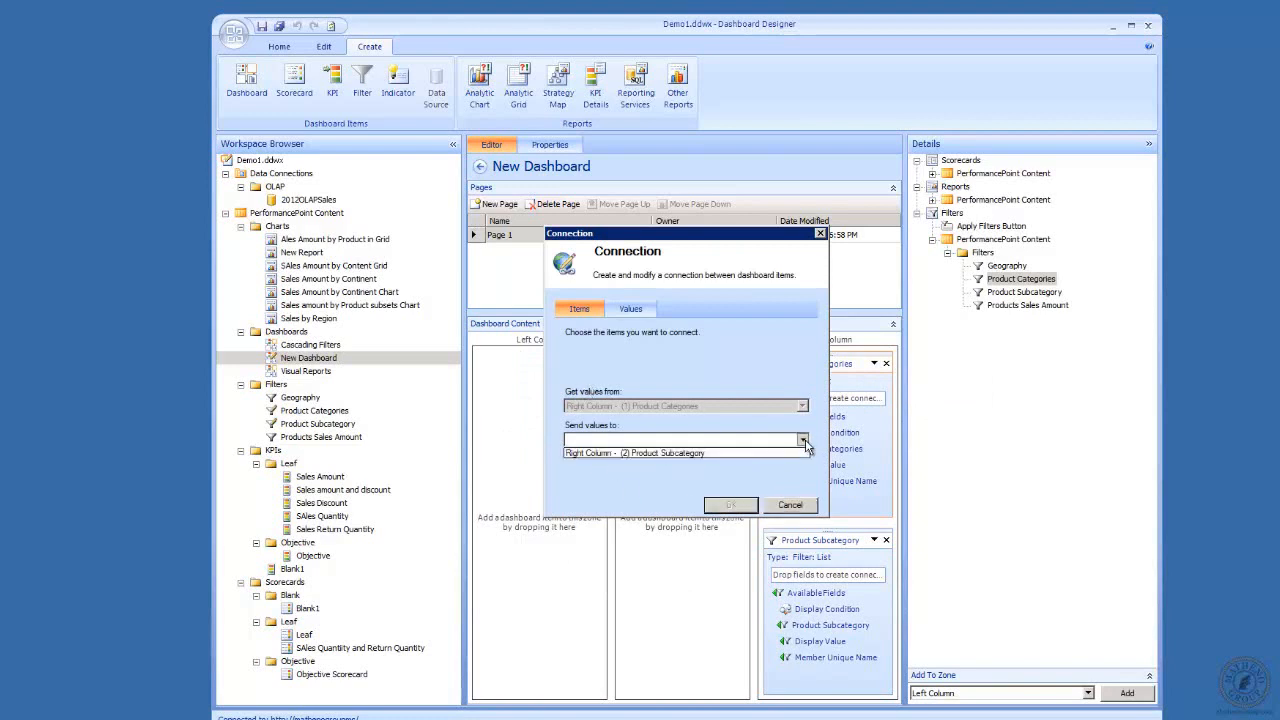
{"action": "left_click", "coordinate": [757, 456]}
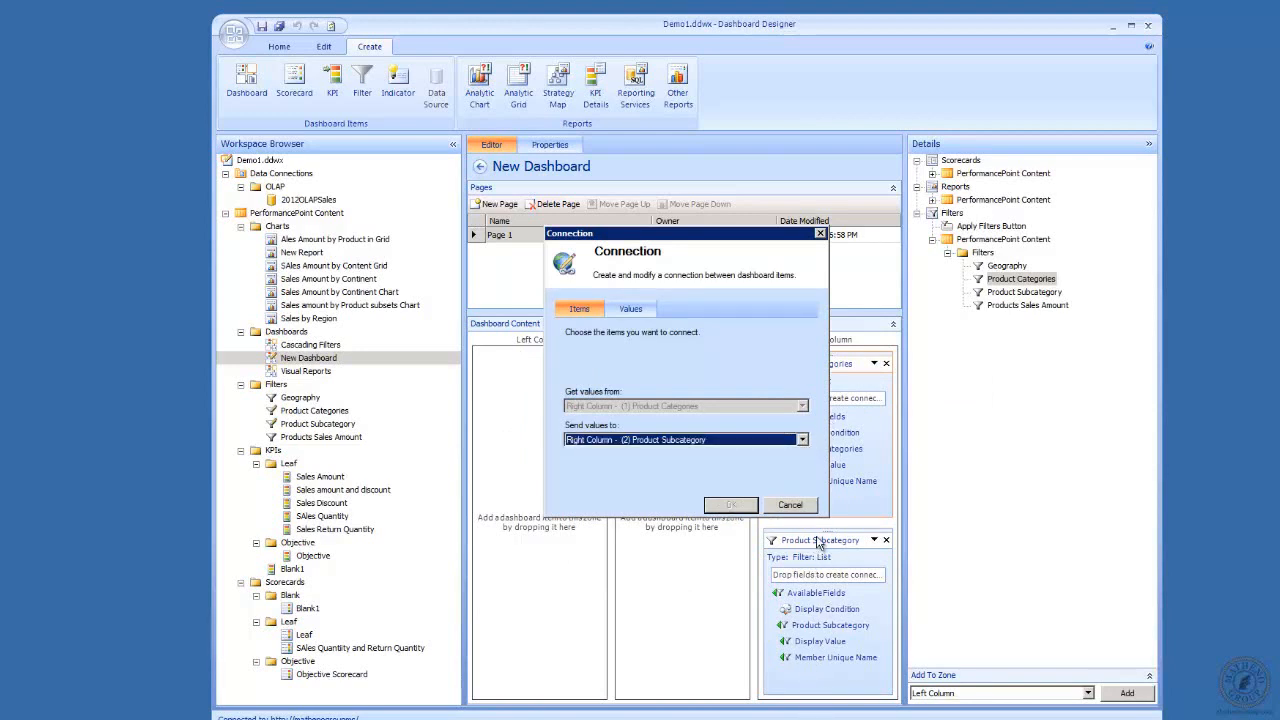
{"action": "left_click", "coordinate": [631, 311]}
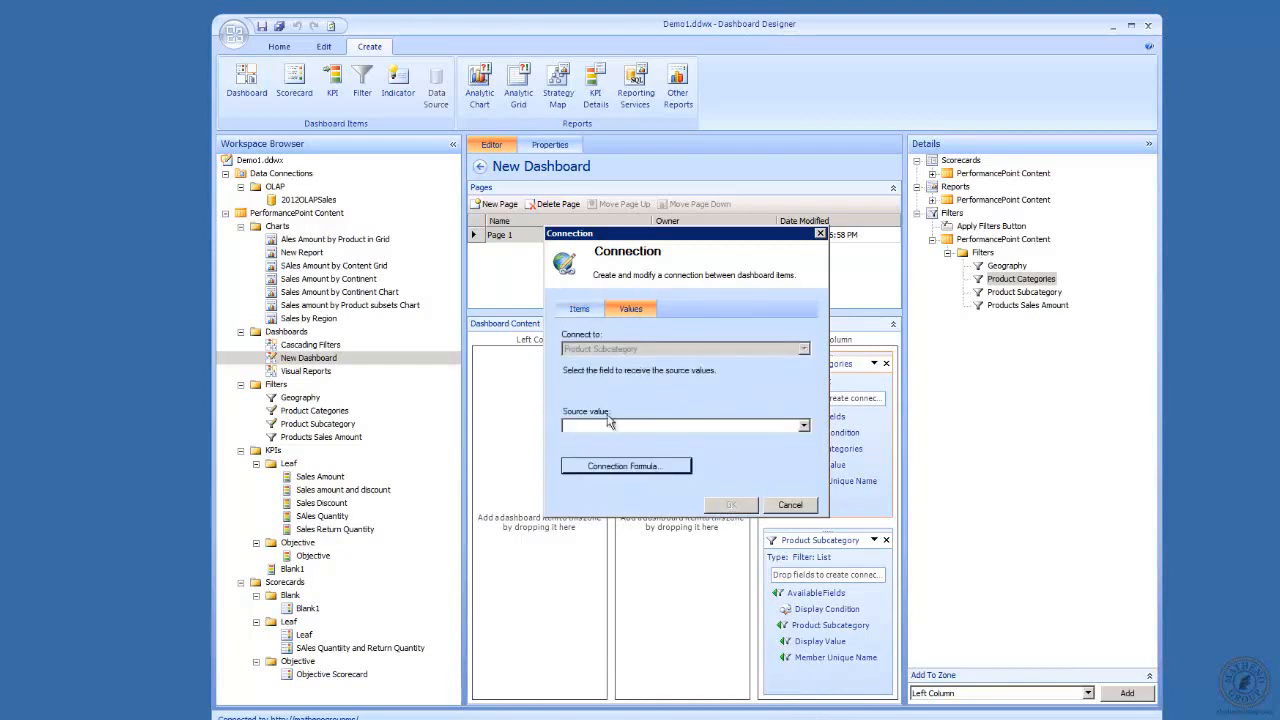
{"action": "left_click", "coordinate": [804, 427]}
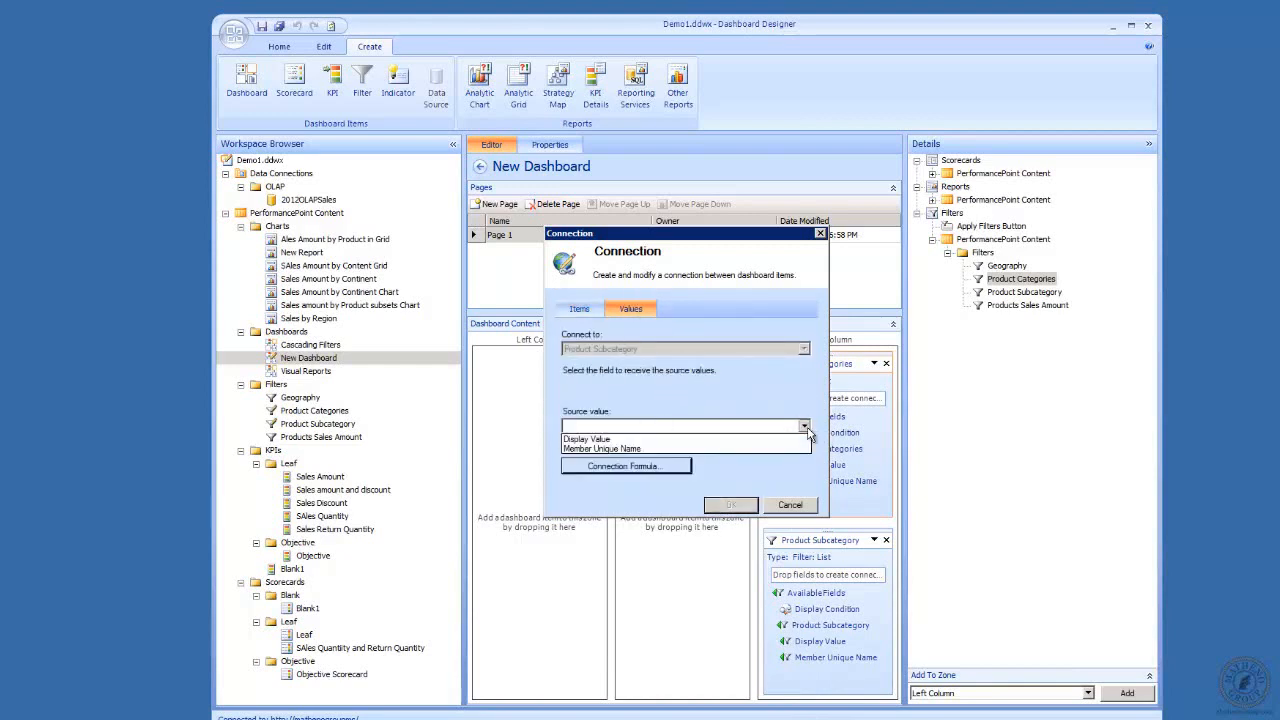
{"action": "left_click", "coordinate": [695, 449]}
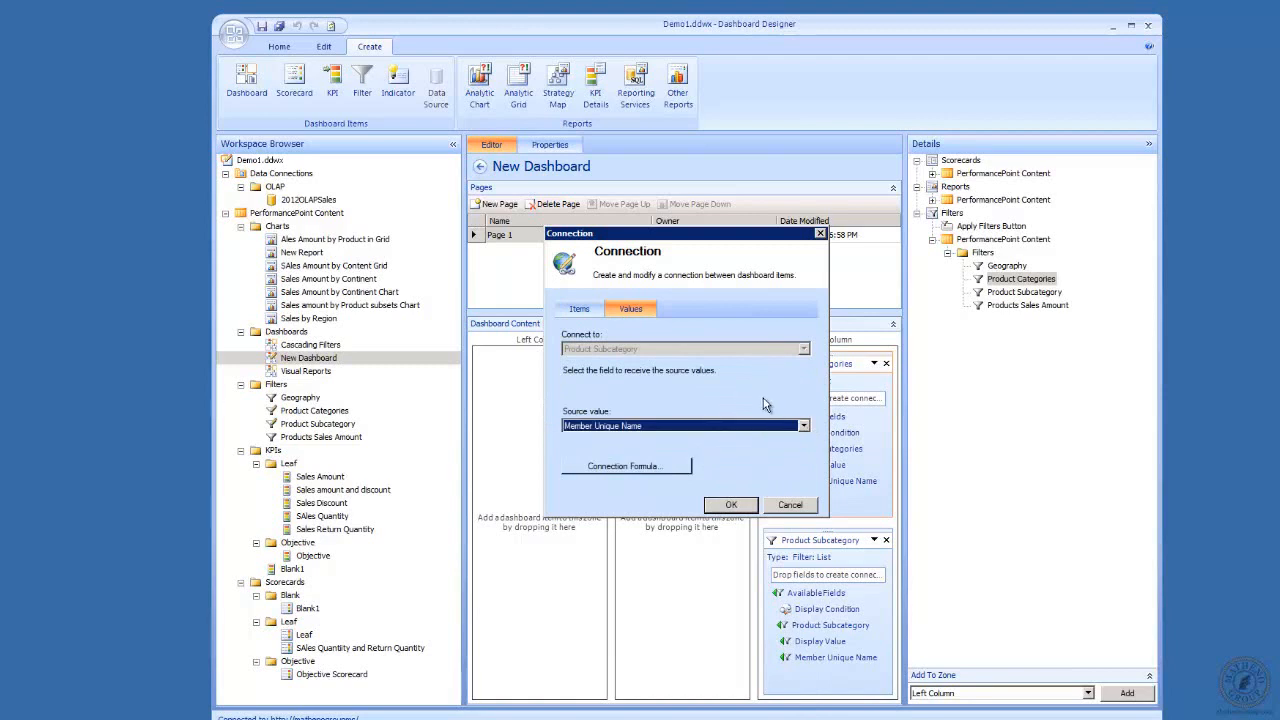
{"action": "left_click", "coordinate": [743, 505]}
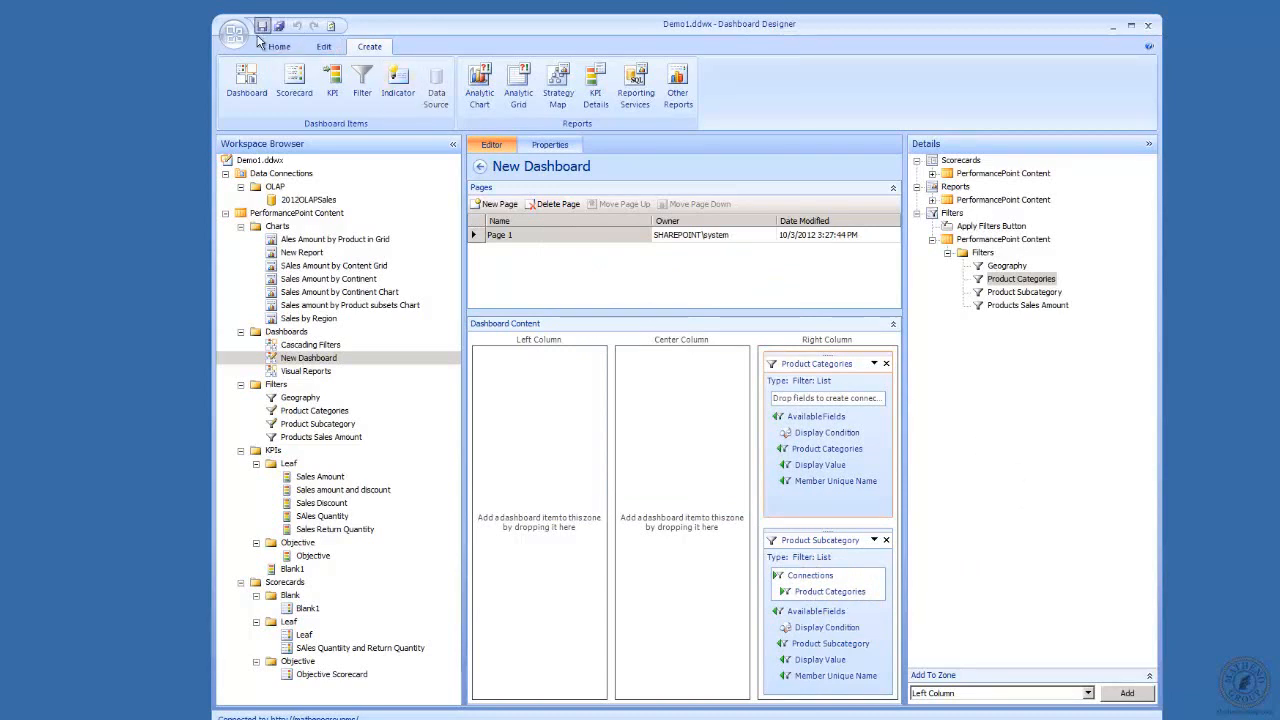
Rename the new dashboard as Cascade 2 and return to its page layout.
{"action": "left_click", "coordinate": [550, 144]}
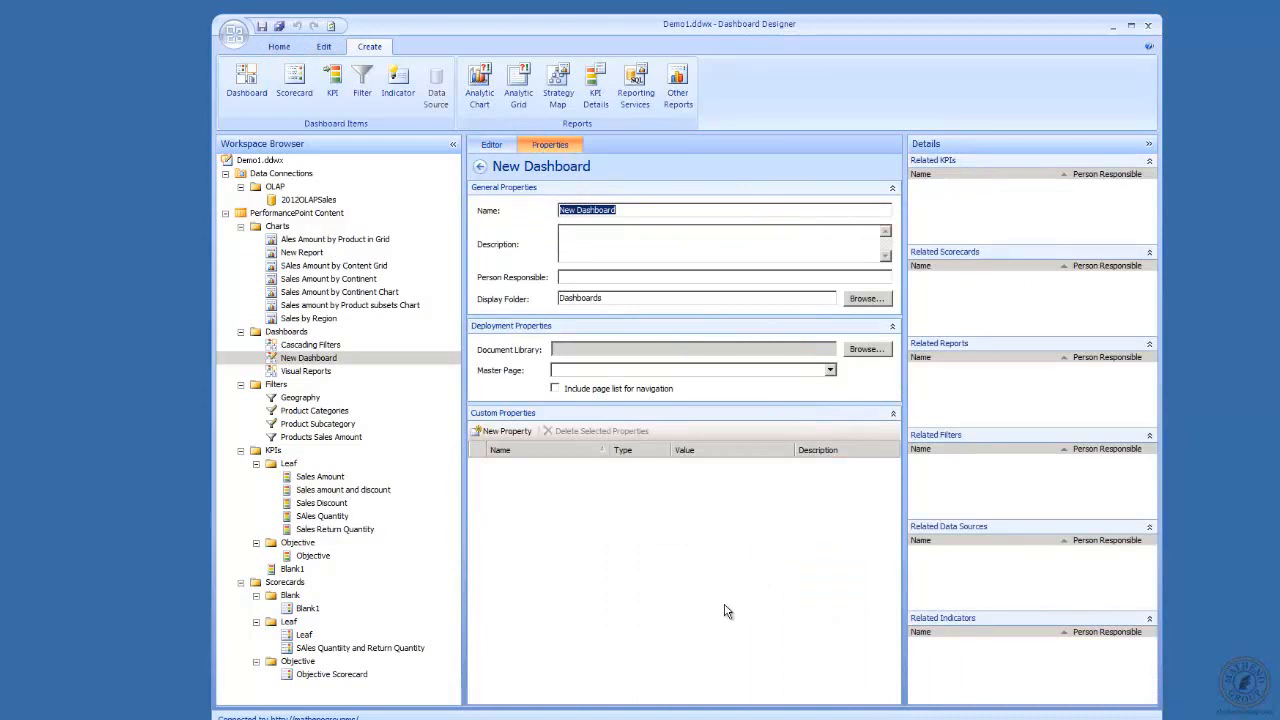
{"action": "type", "text": "Cascade 2"}
{"action": "left_click", "coordinate": [491, 144]}
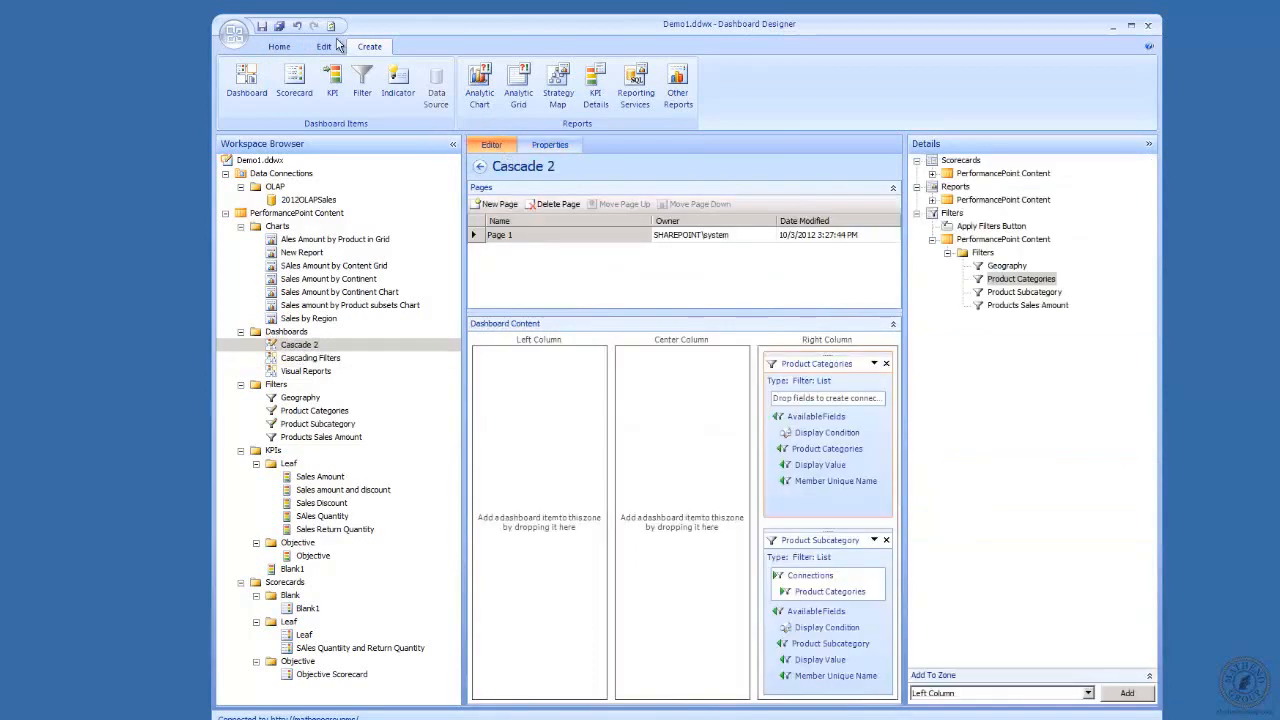
Save the workspace items and add the Sales Amount by Continent report to the dashboard's Center Column zone.
{"action": "left_click", "coordinate": [262, 27]}
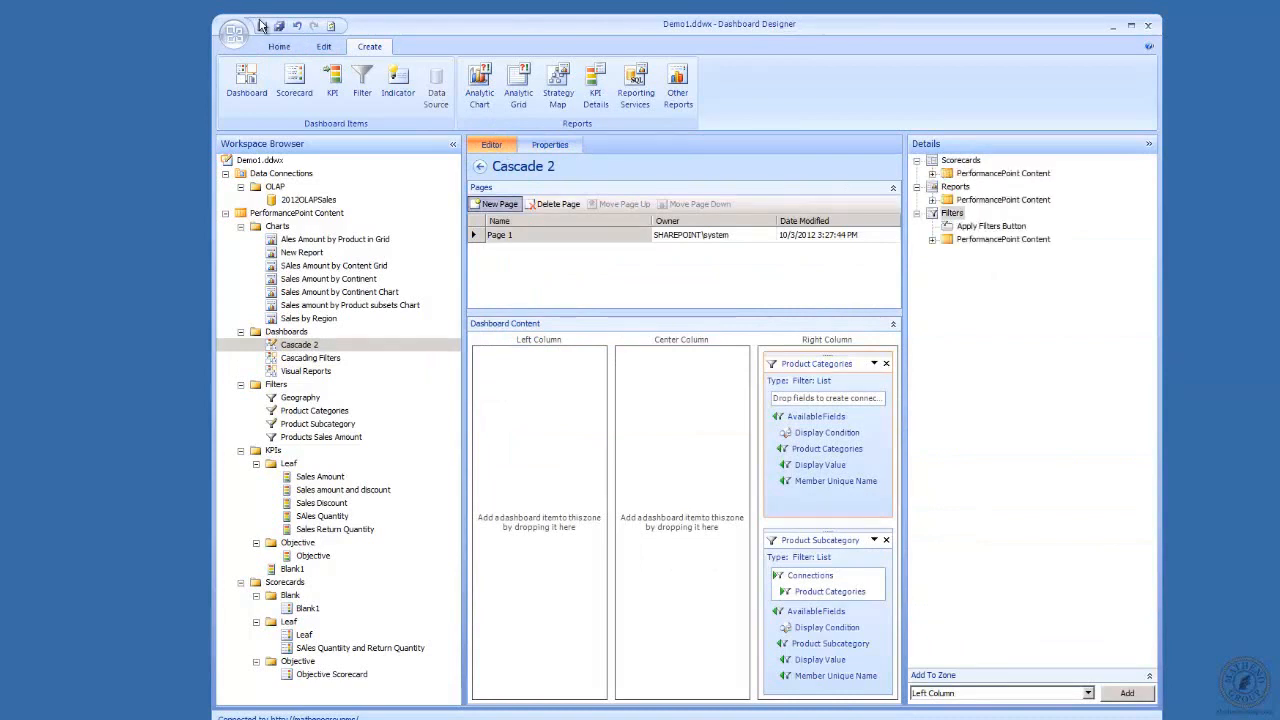
{"action": "left_click", "coordinate": [932, 199]}
{"action": "left_click", "coordinate": [947, 213]}
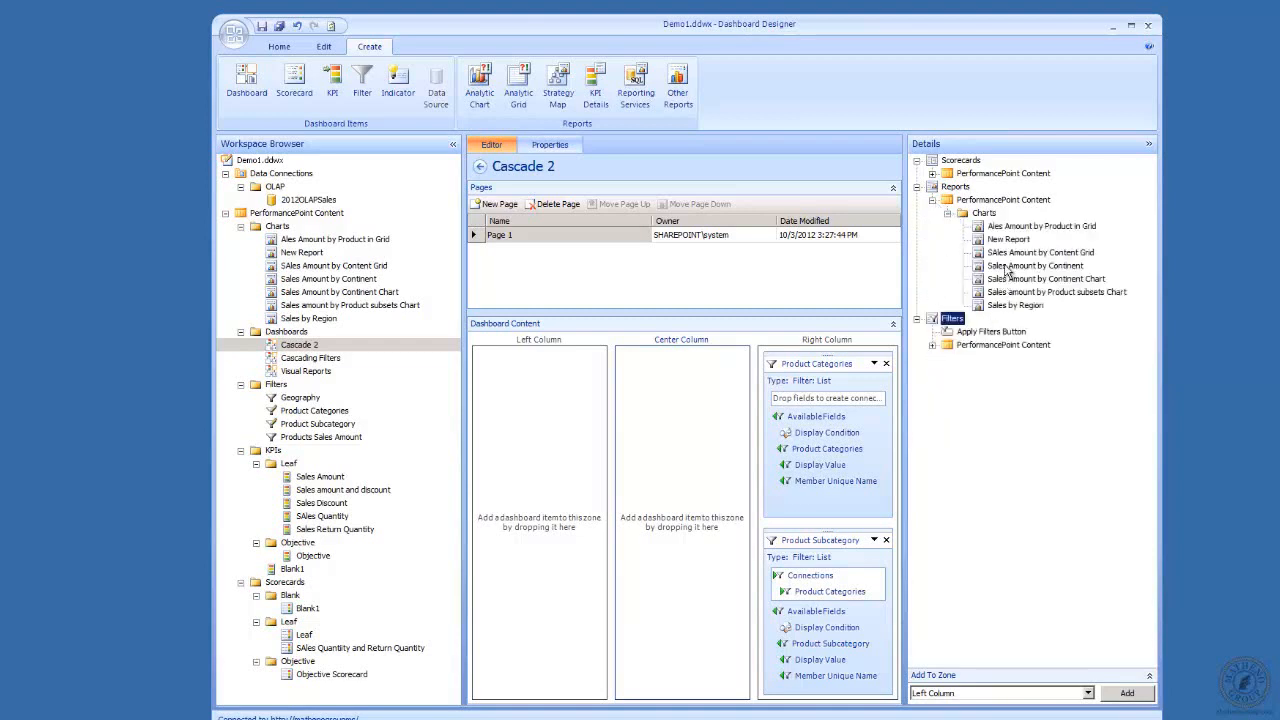
{"action": "left_click_drag", "start_coordinate": [1005, 268], "coordinate": [674, 405]}
{"action": "left_click", "coordinate": [1095, 508]}
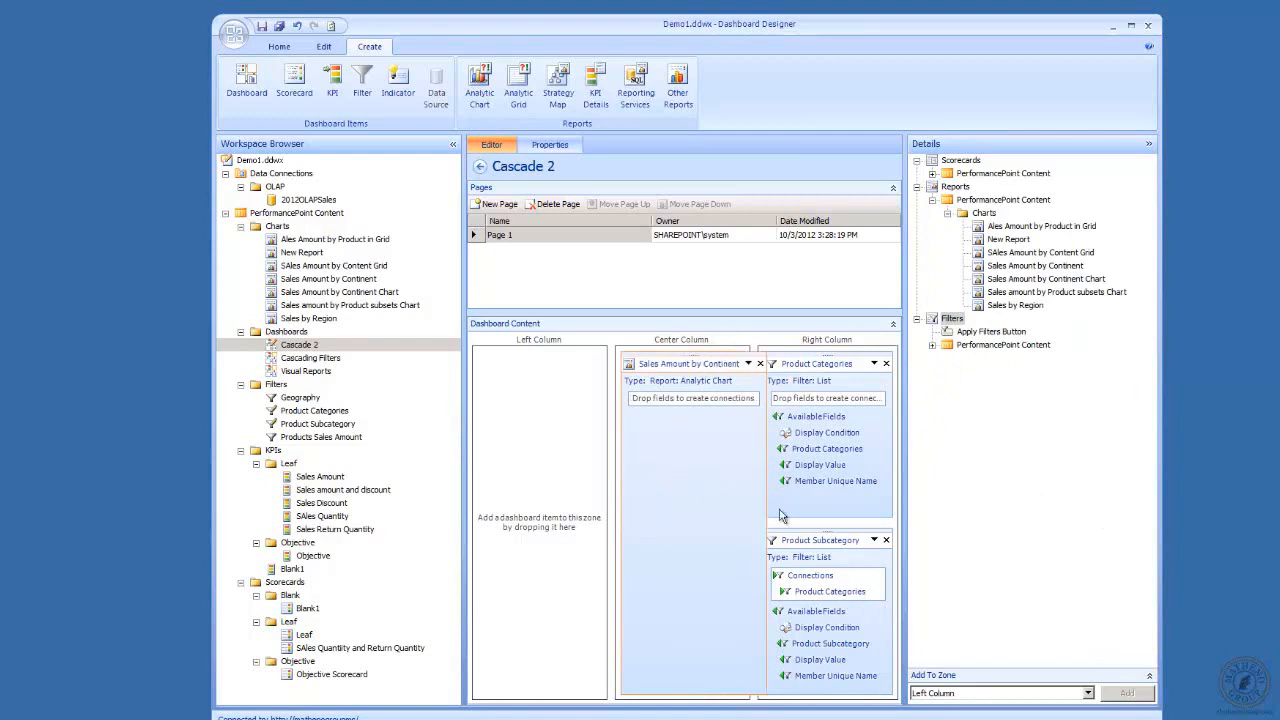
Create a connection from Product Subcategory to the Sales Amount by Continent report, connecting to Measures with Member Unique Name as the source value.
{"action": "left_click", "coordinate": [874, 541]}
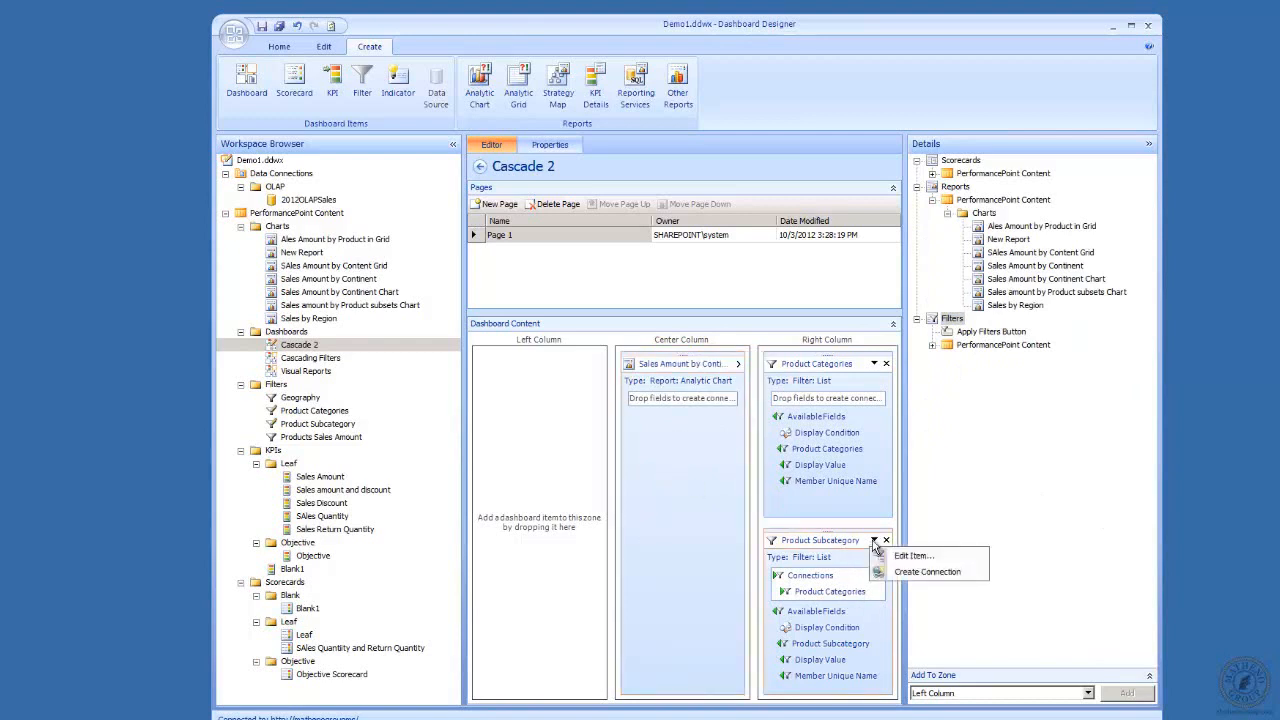
{"action": "left_click", "coordinate": [922, 574]}
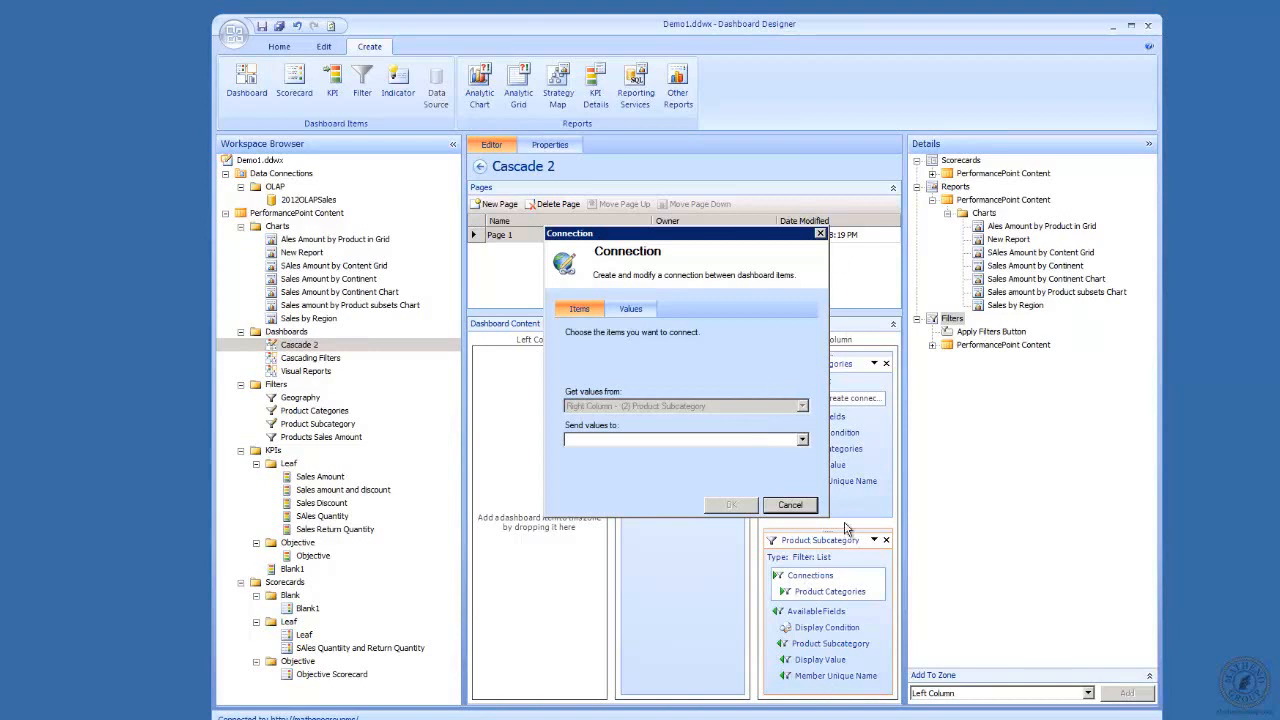
{"action": "left_click", "coordinate": [803, 440]}
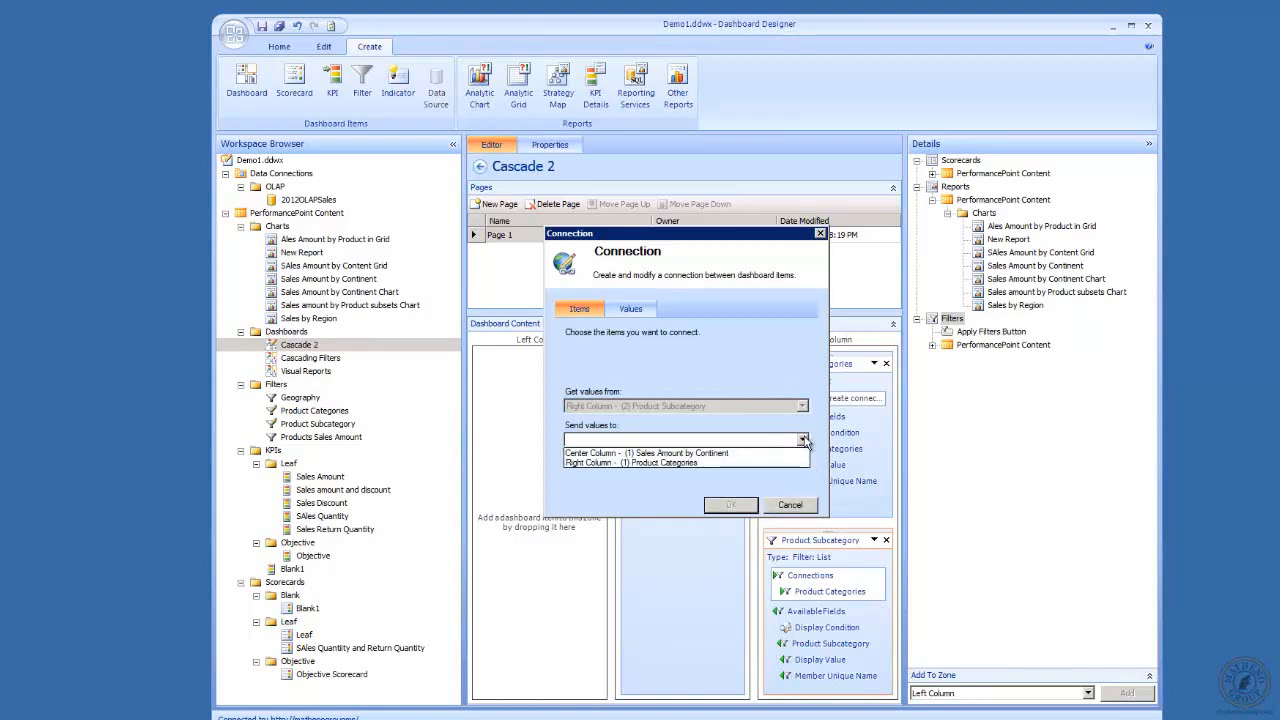
{"action": "left_click", "coordinate": [747, 454]}
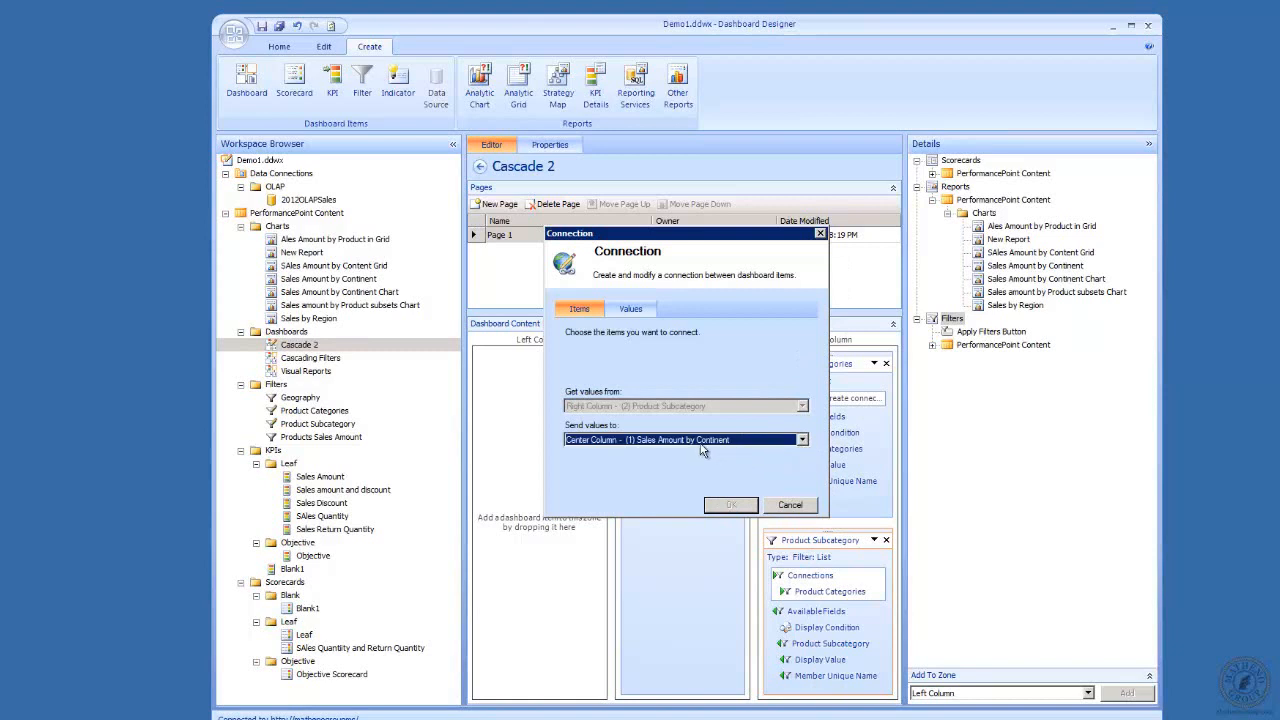
{"action": "left_click", "coordinate": [622, 310]}
{"action": "left_click", "coordinate": [803, 348]}
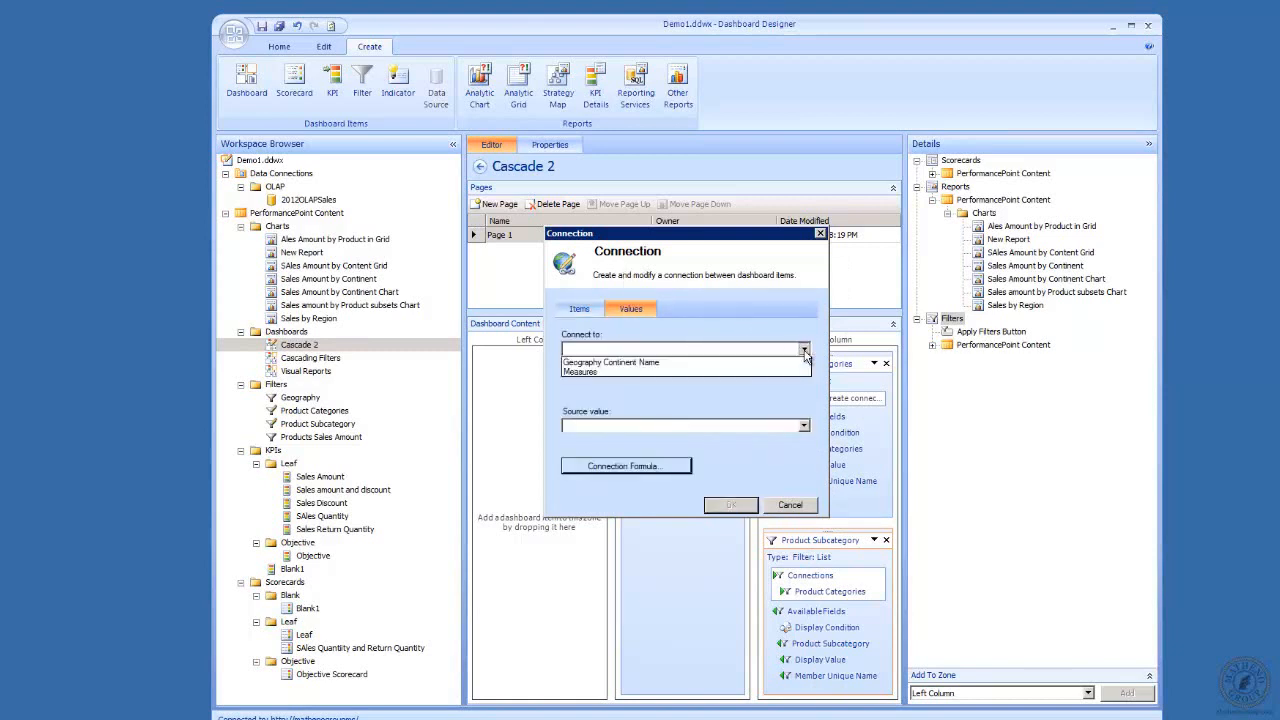
{"action": "left_click", "coordinate": [725, 374]}
{"action": "left_click", "coordinate": [805, 426]}
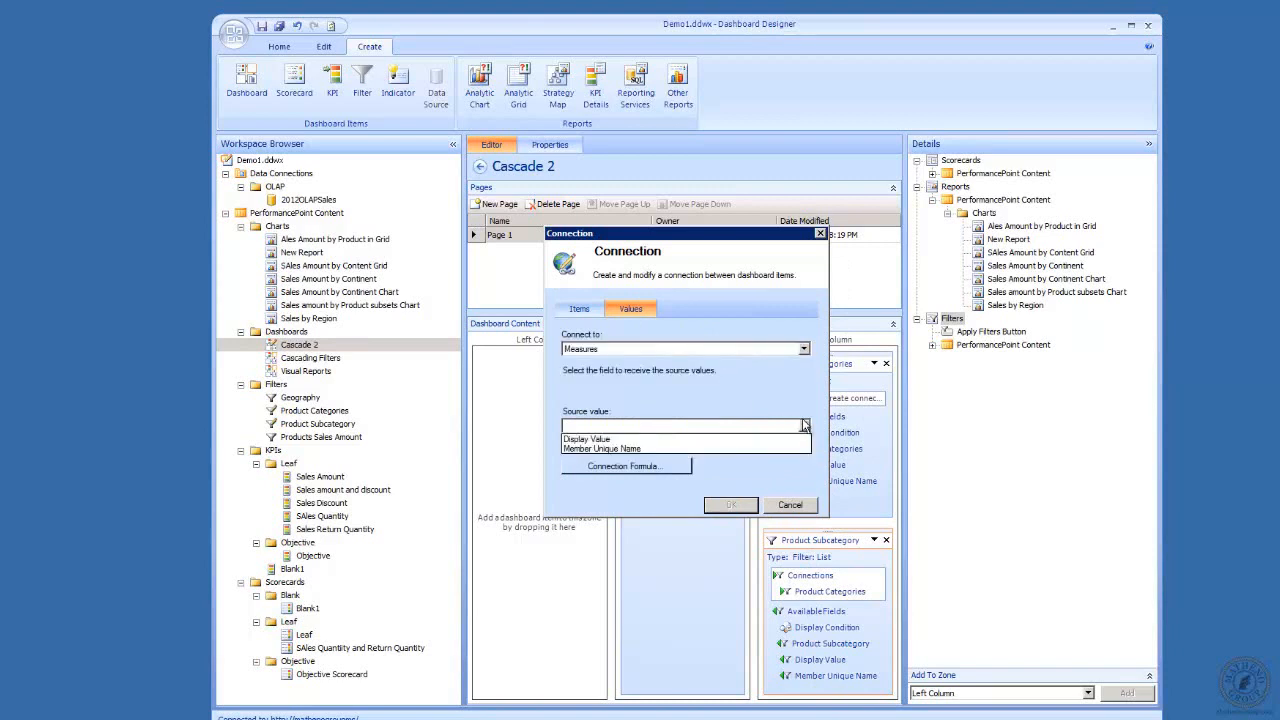
{"action": "left_click", "coordinate": [637, 448]}
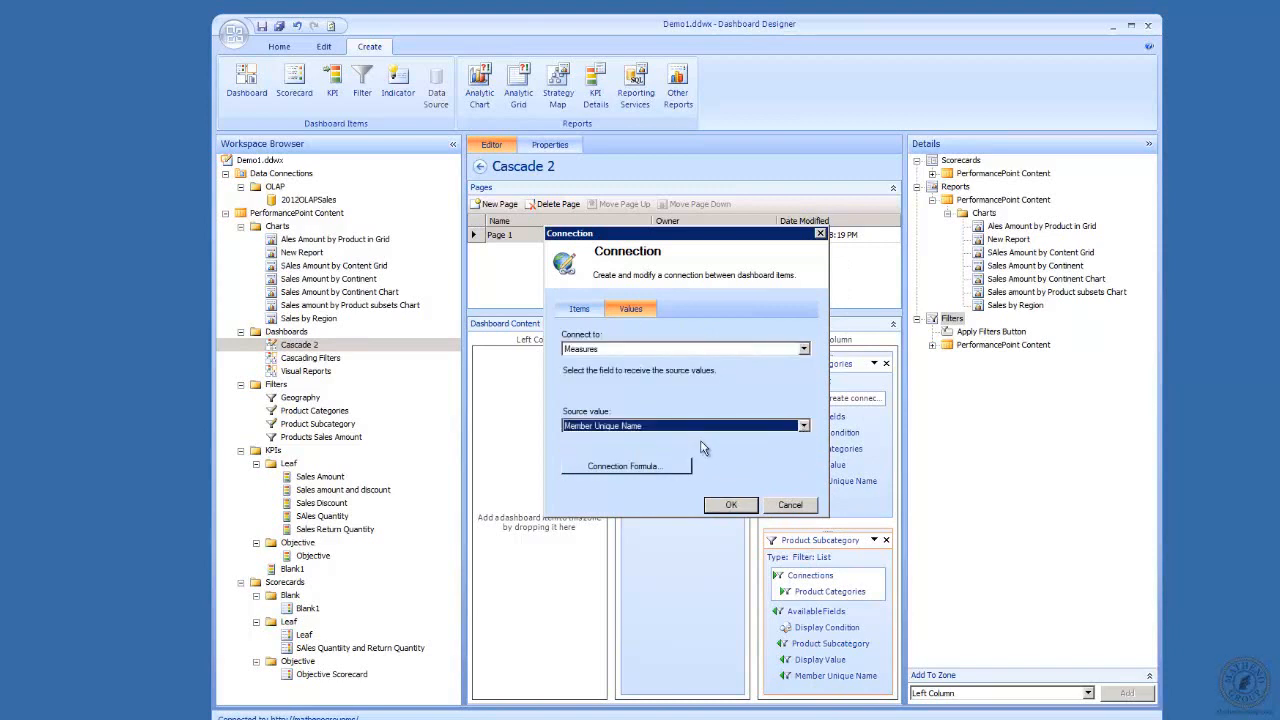
{"action": "left_click", "coordinate": [735, 505]}
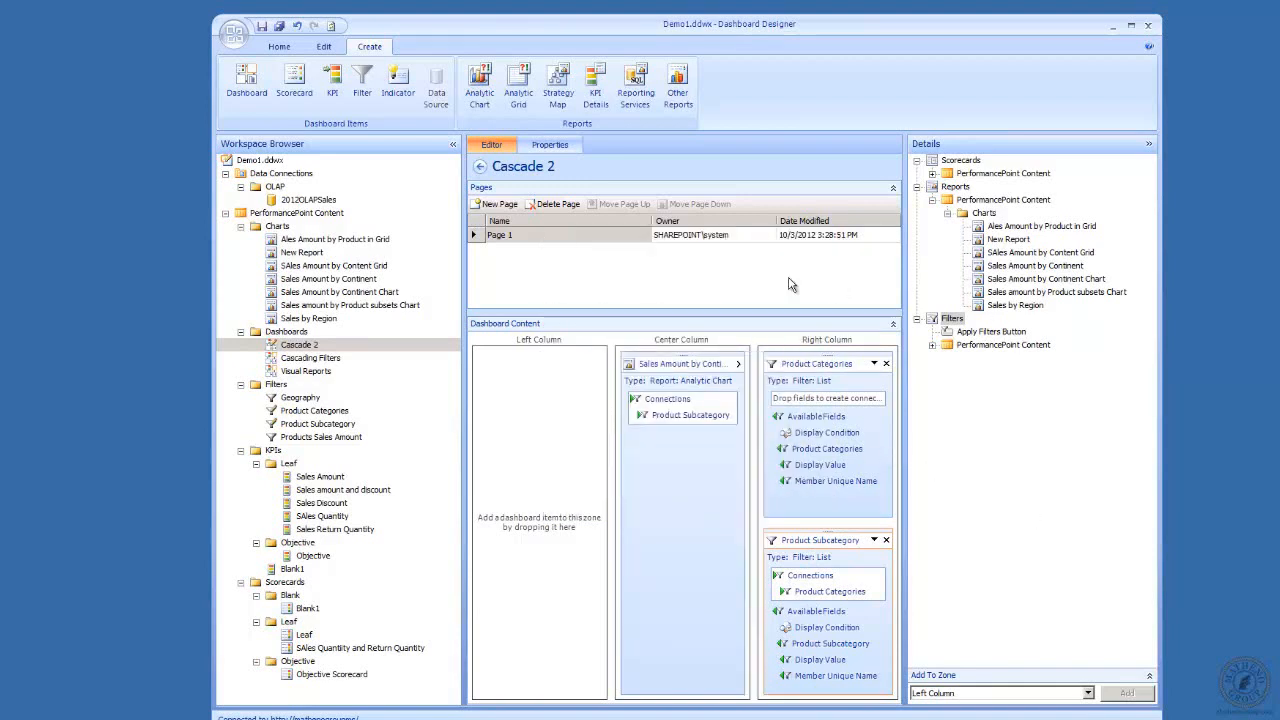
Examine how Product Subcategory is connected to Sales Amount by Continent in the Cascading Filters dashboard, and return to Cascade 2.
{"action": "left_click", "coordinate": [305, 358]}
{"action": "left_click", "coordinate": [651, 414]}
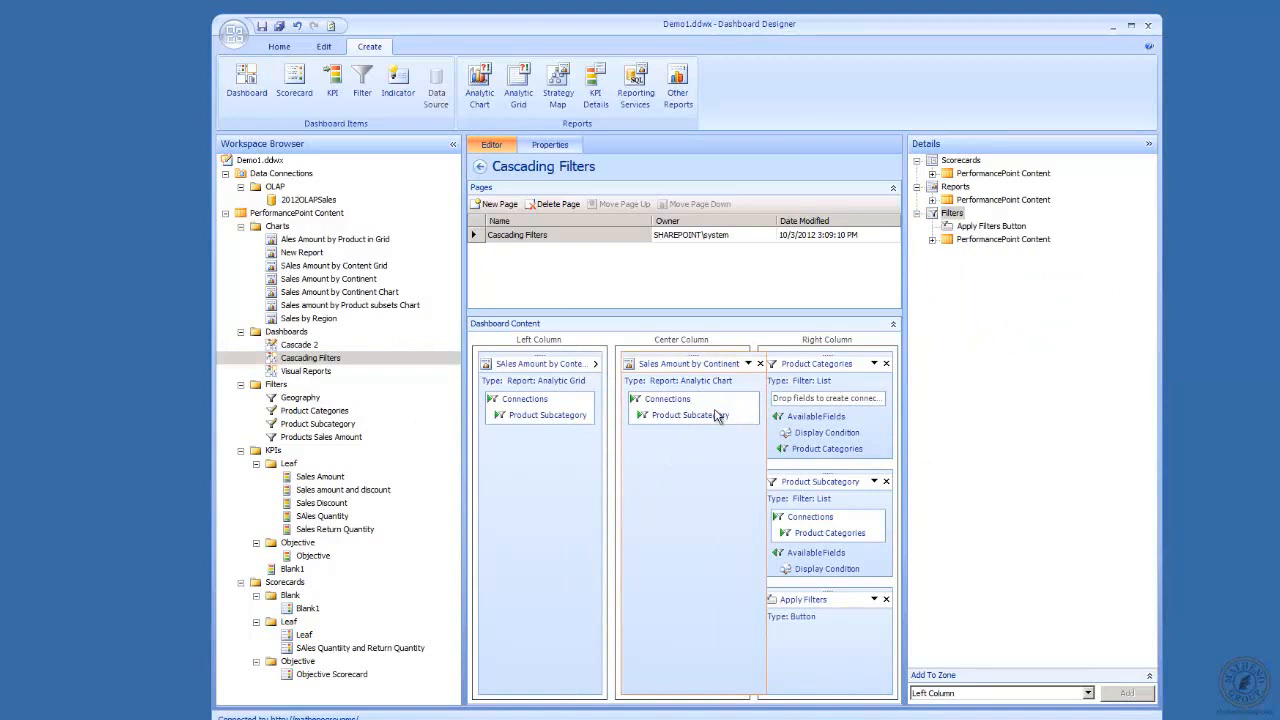
{"action": "right_click", "coordinate": [717, 416]}
{"action": "left_click", "coordinate": [760, 420]}
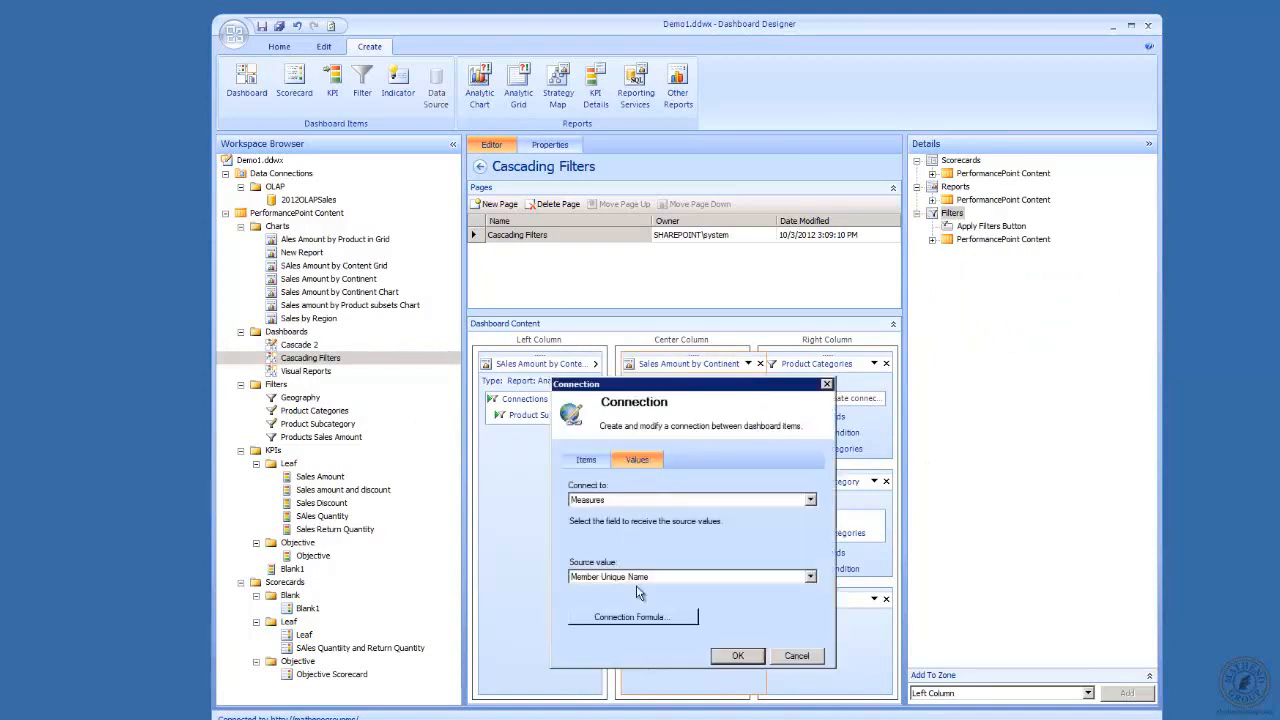
{"action": "left_click", "coordinate": [586, 460]}
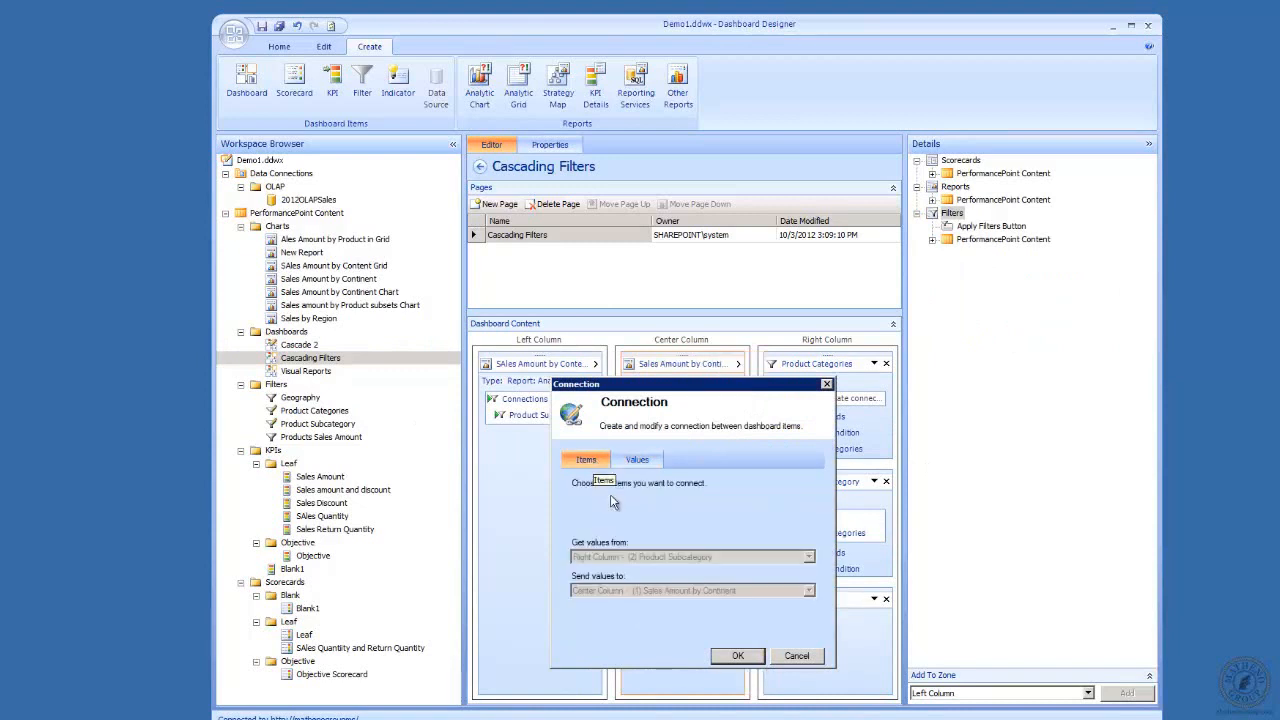
{"action": "left_click", "coordinate": [804, 661]}
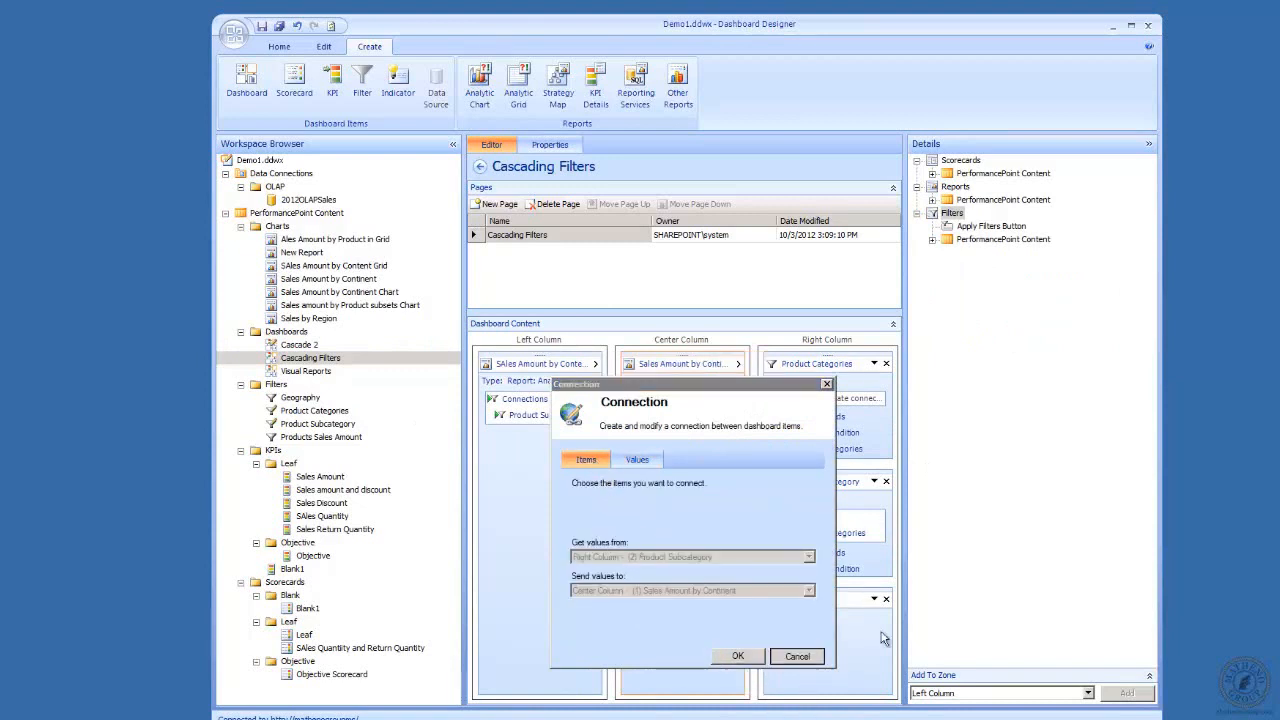
{"action": "left_click", "coordinate": [295, 346]}
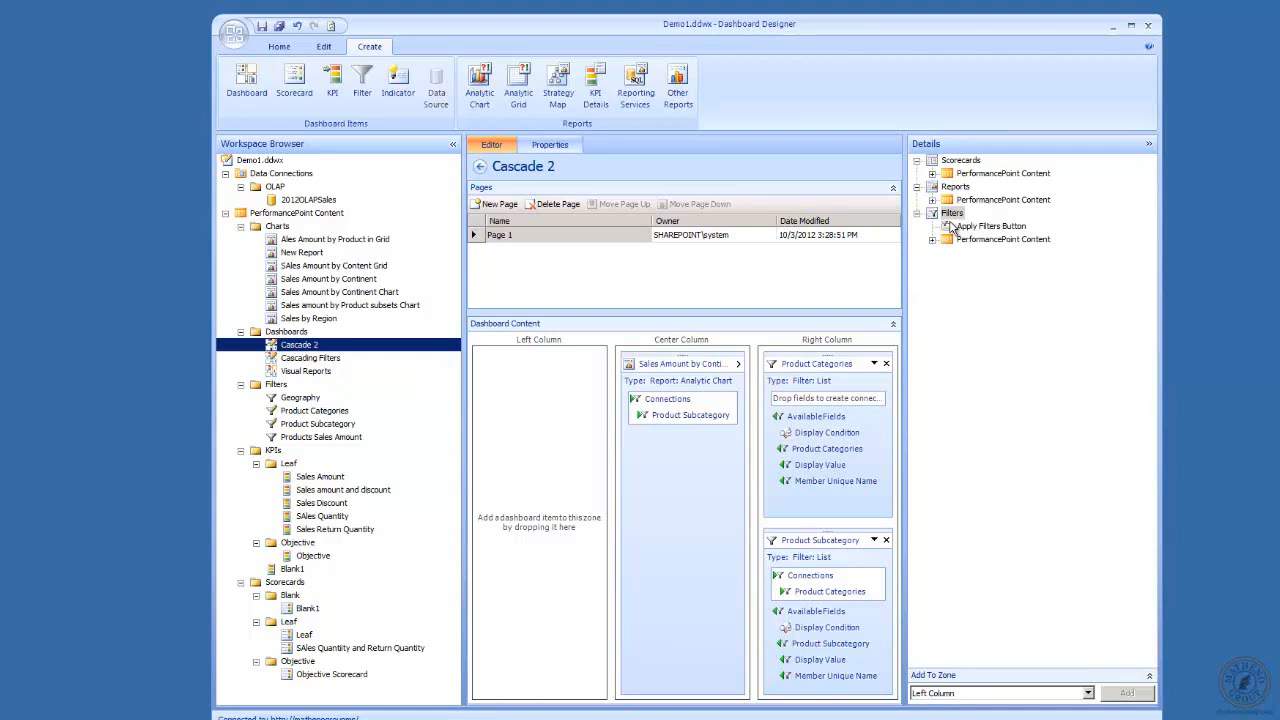
{"action": "left_click_drag", "start_coordinate": [950, 228], "coordinate": [808, 352]}
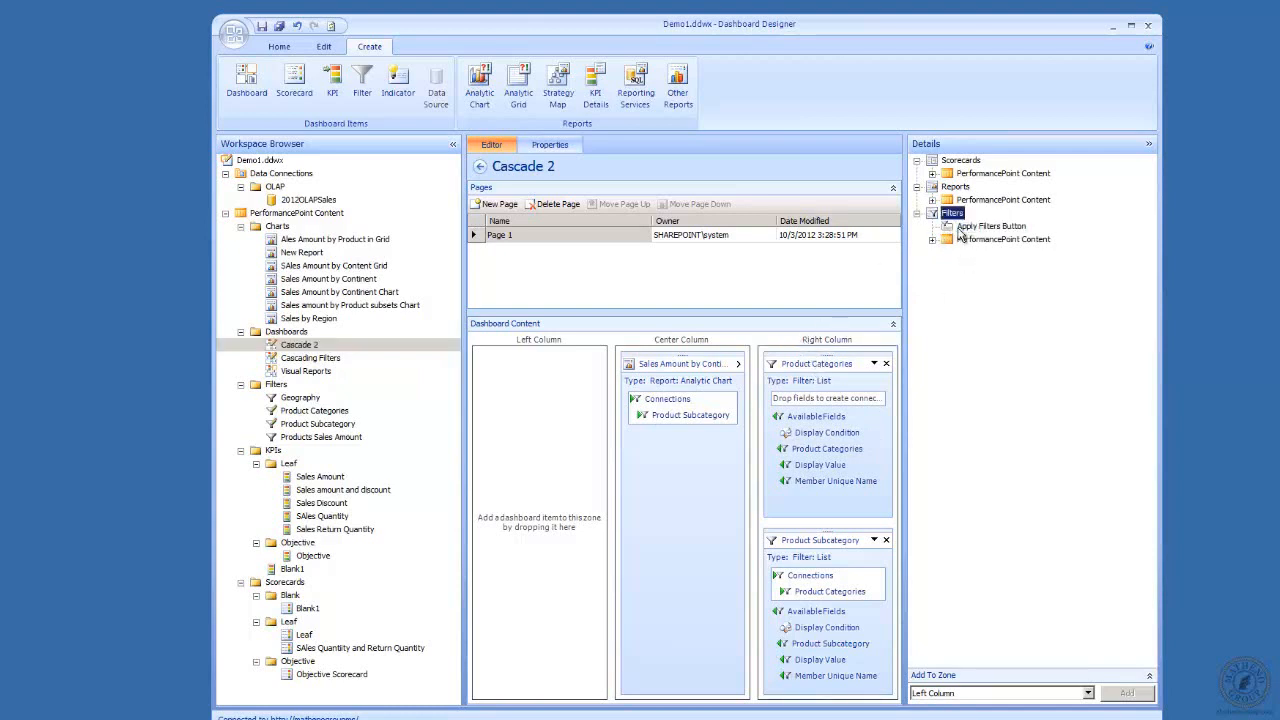
{"action": "left_click", "coordinate": [948, 226]}
{"action": "left_click_drag", "start_coordinate": [950, 227], "coordinate": [806, 537]}
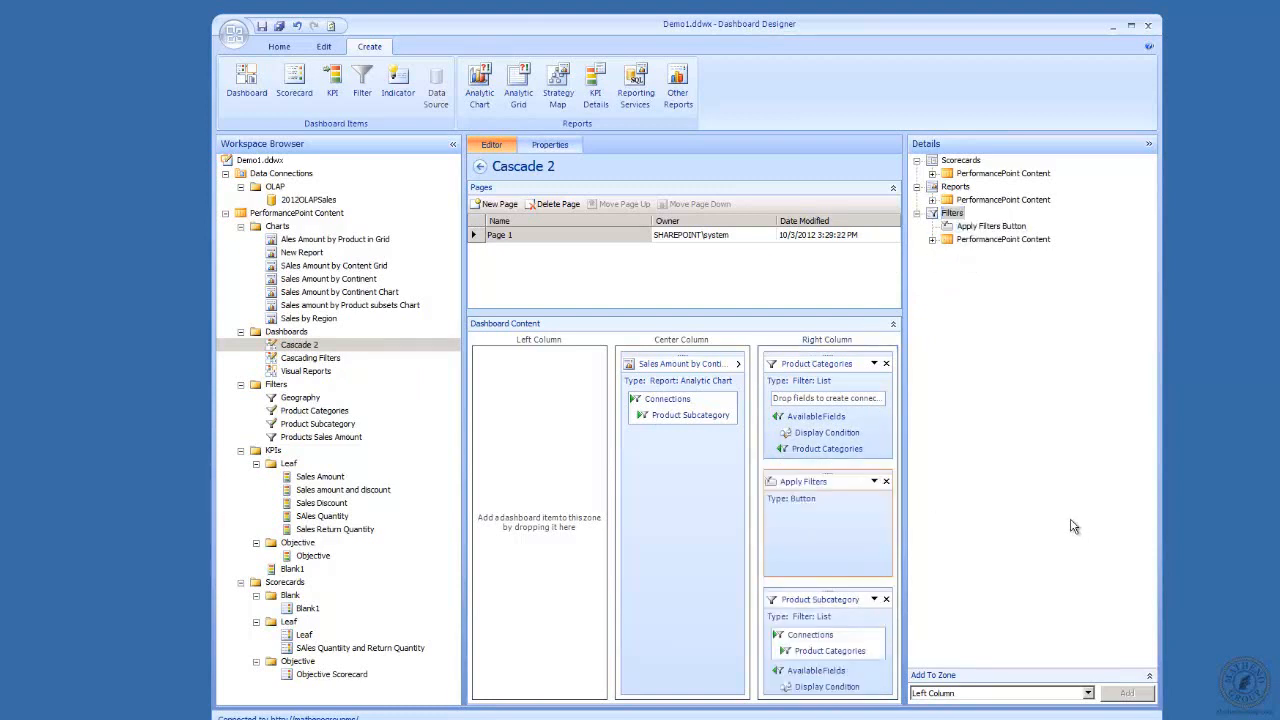
{"action": "left_click", "coordinate": [886, 482]}
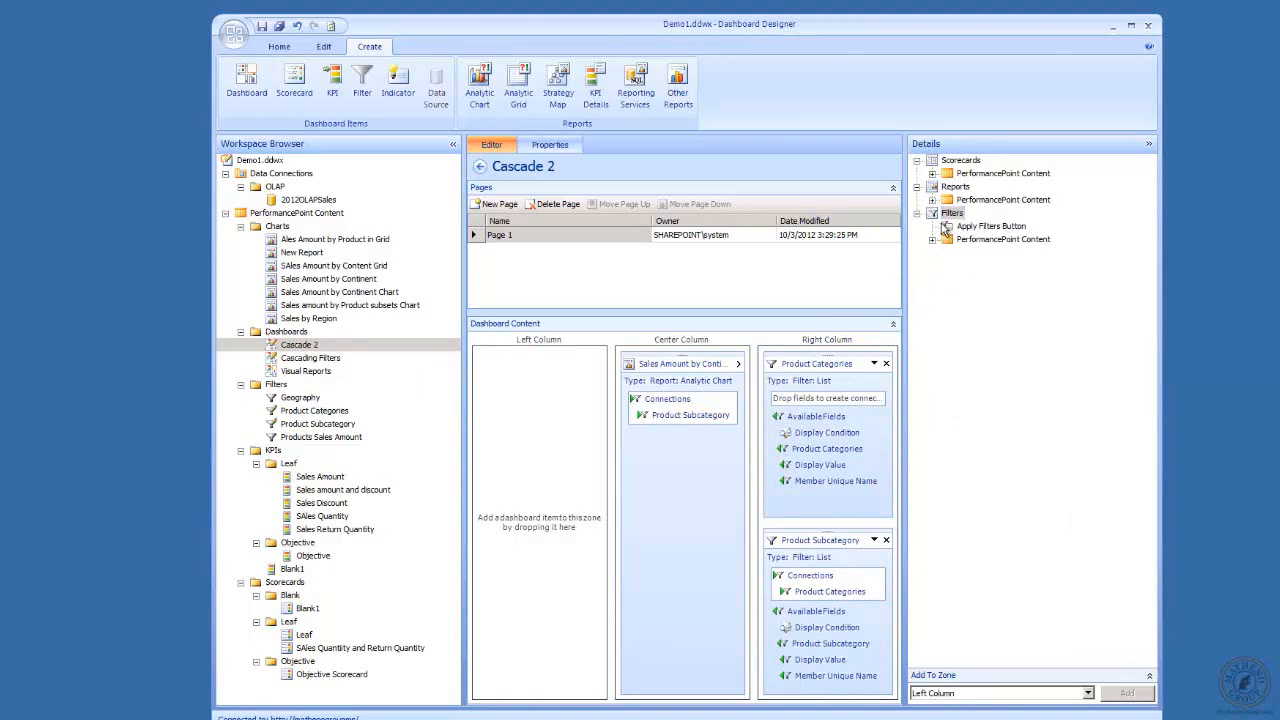
Add the Apply Filters Button below Product Subcategory in the Right Column zone and save the dashboard.
{"action": "left_click_drag", "start_coordinate": [950, 226], "coordinate": [810, 690]}
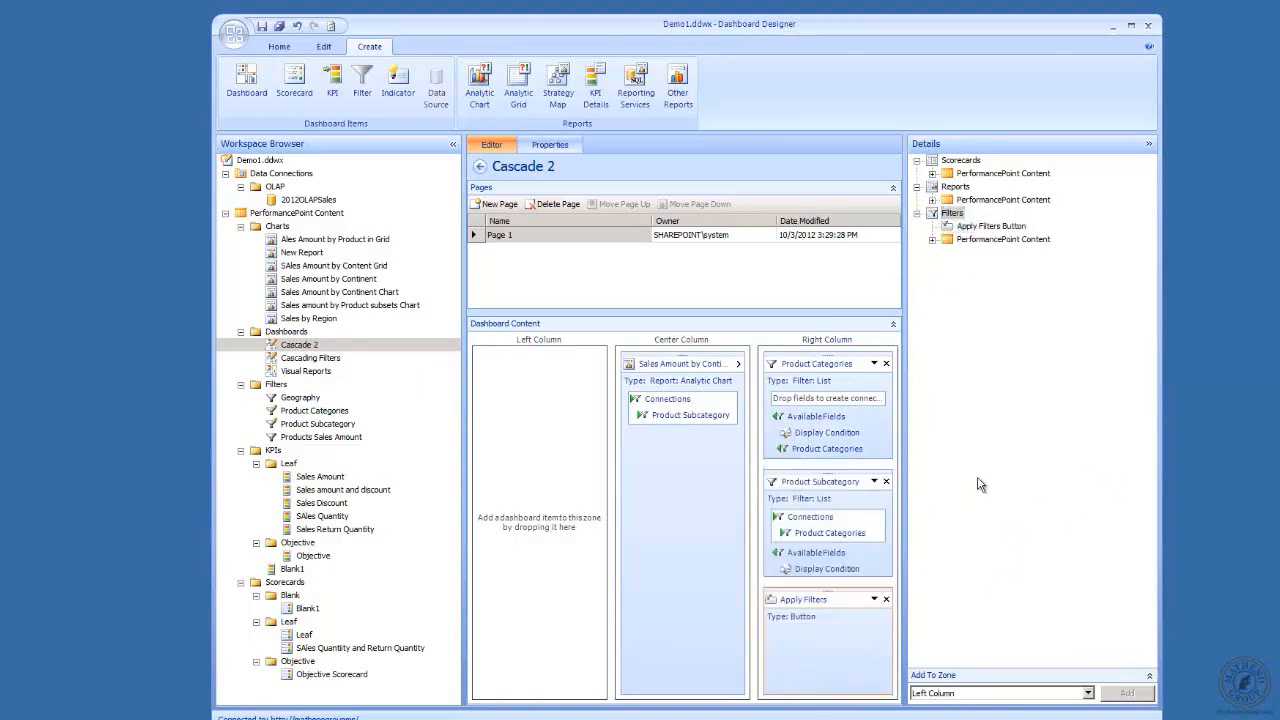
{"action": "left_click", "coordinate": [262, 28]}
Deploy the Cascade 2 dashboard to SharePoint in the Dashboards folder, using the nightandday master page.
{"action": "right_click", "coordinate": [300, 347]}
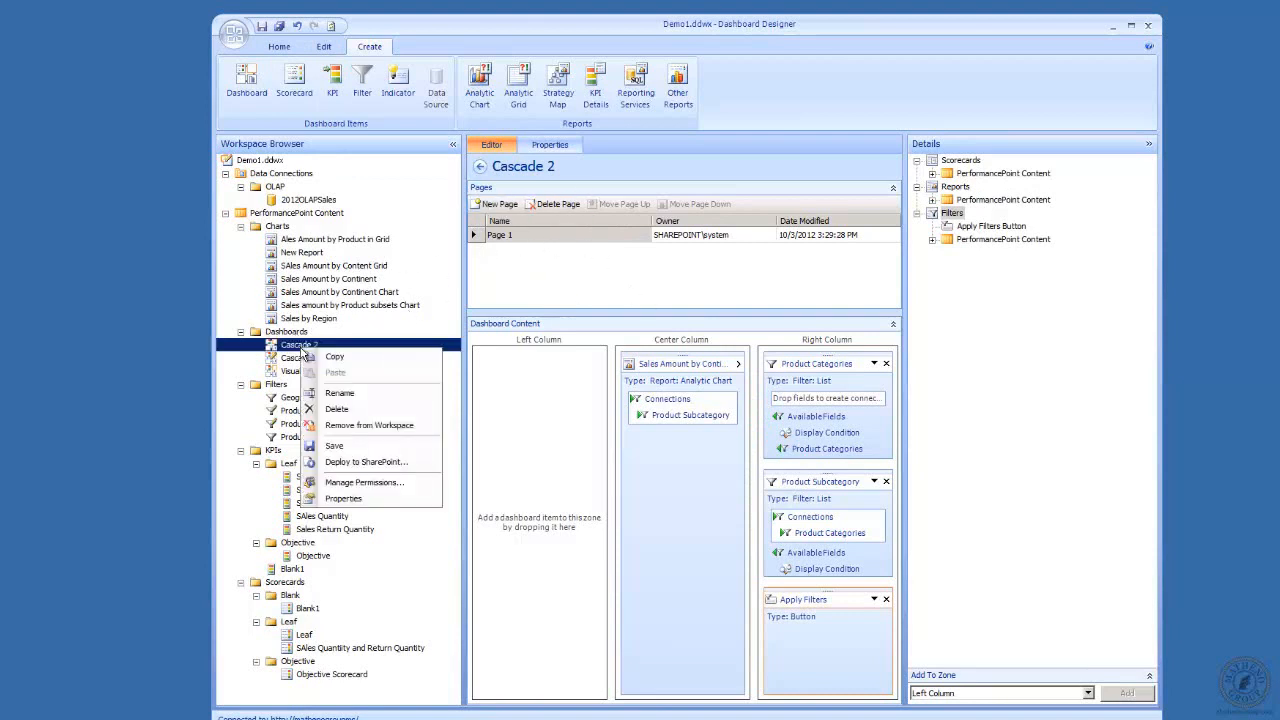
{"action": "left_click", "coordinate": [376, 461]}
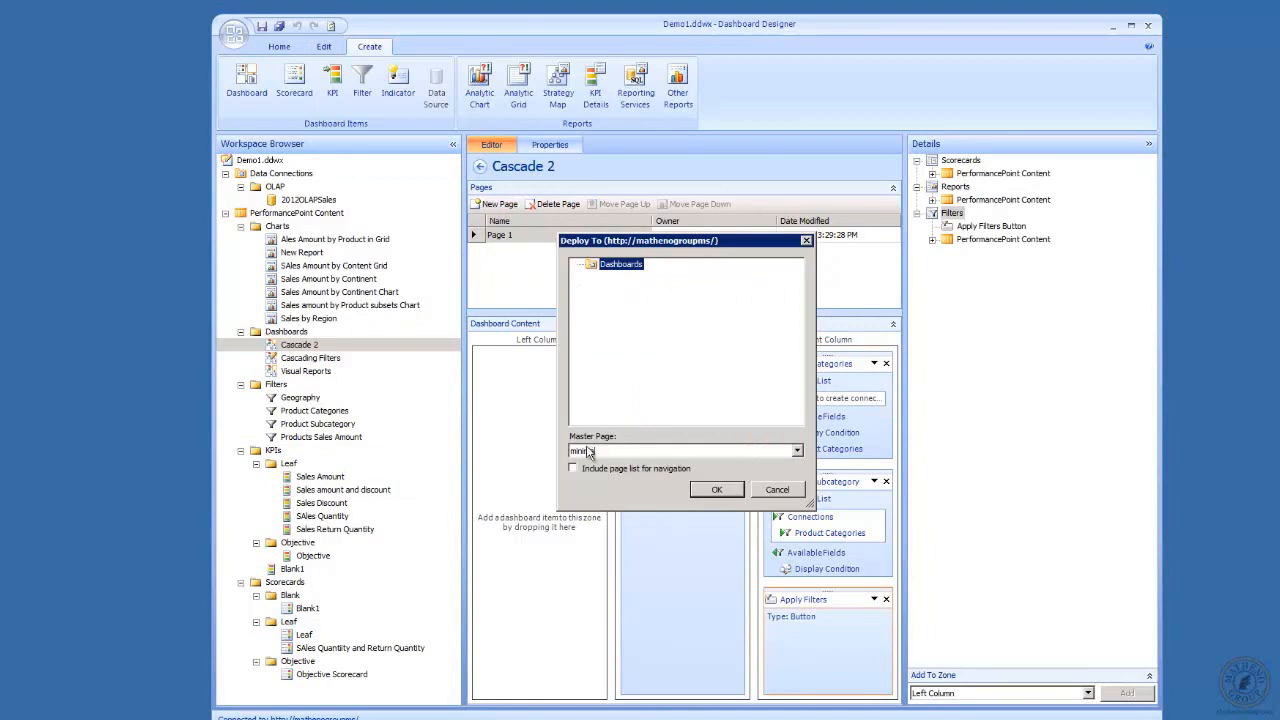
{"action": "left_click", "coordinate": [800, 452]}
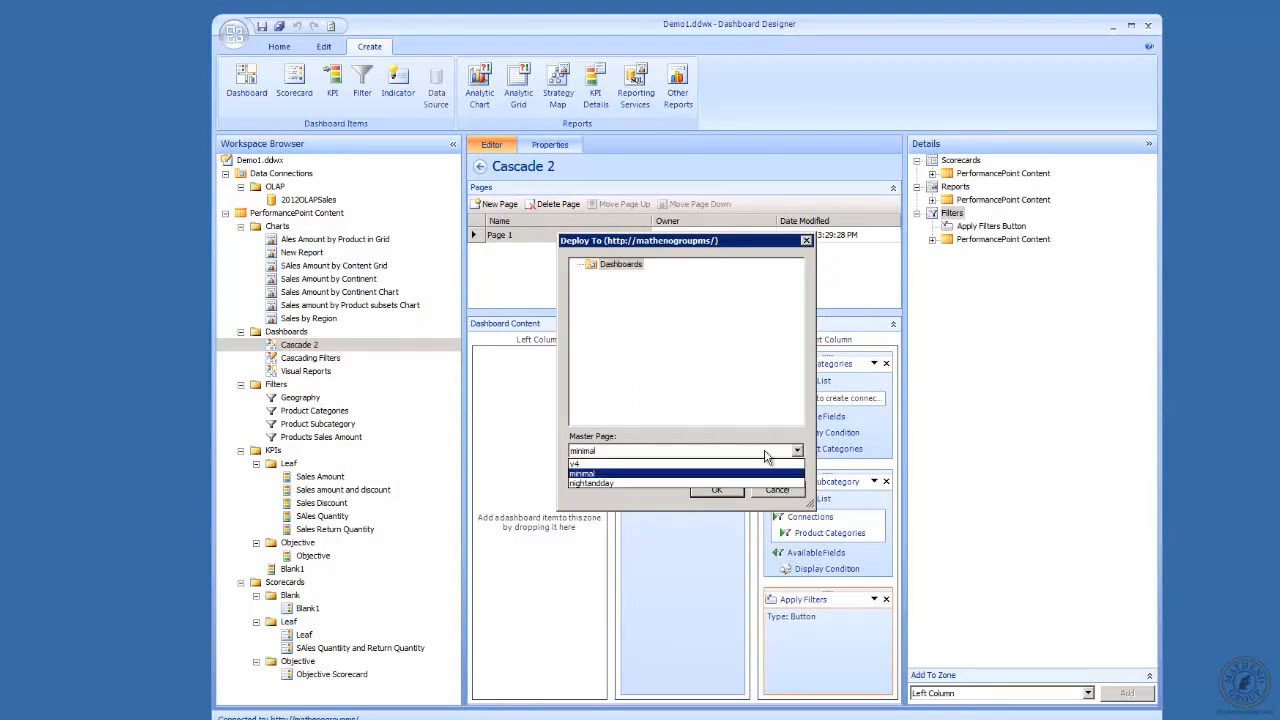
{"action": "left_click", "coordinate": [664, 484]}
{"action": "left_click", "coordinate": [716, 491]}
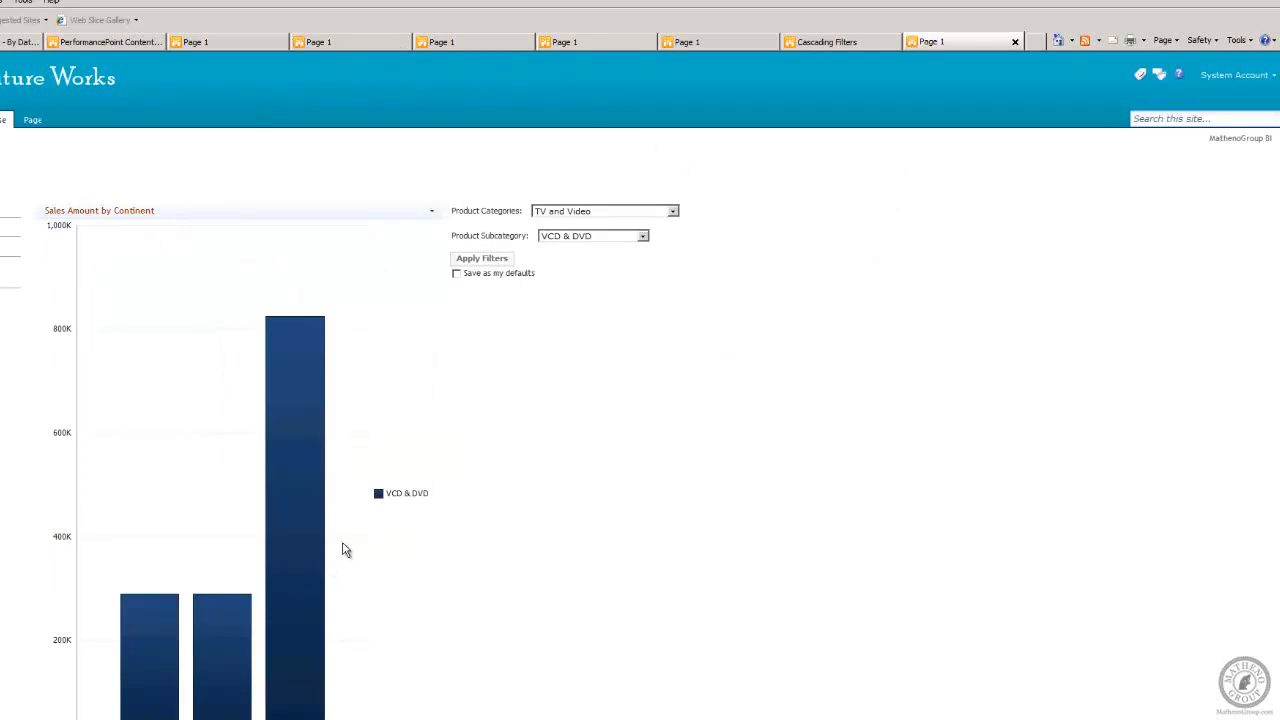
Set the Product Categories filter to Computers on the deployed page and apply the filters to the chart.
{"action": "mouse_move", "coordinate": [308, 427]}
{"action": "left_click", "coordinate": [674, 211]}
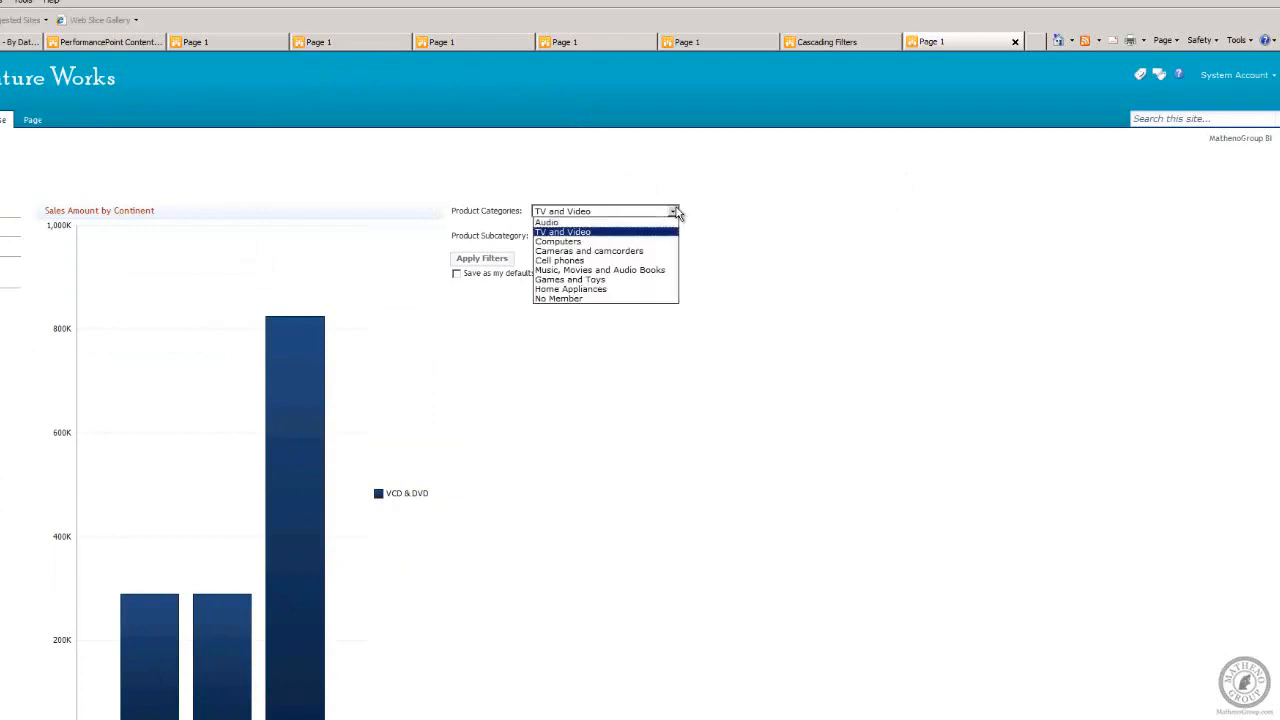
{"action": "left_click", "coordinate": [606, 242]}
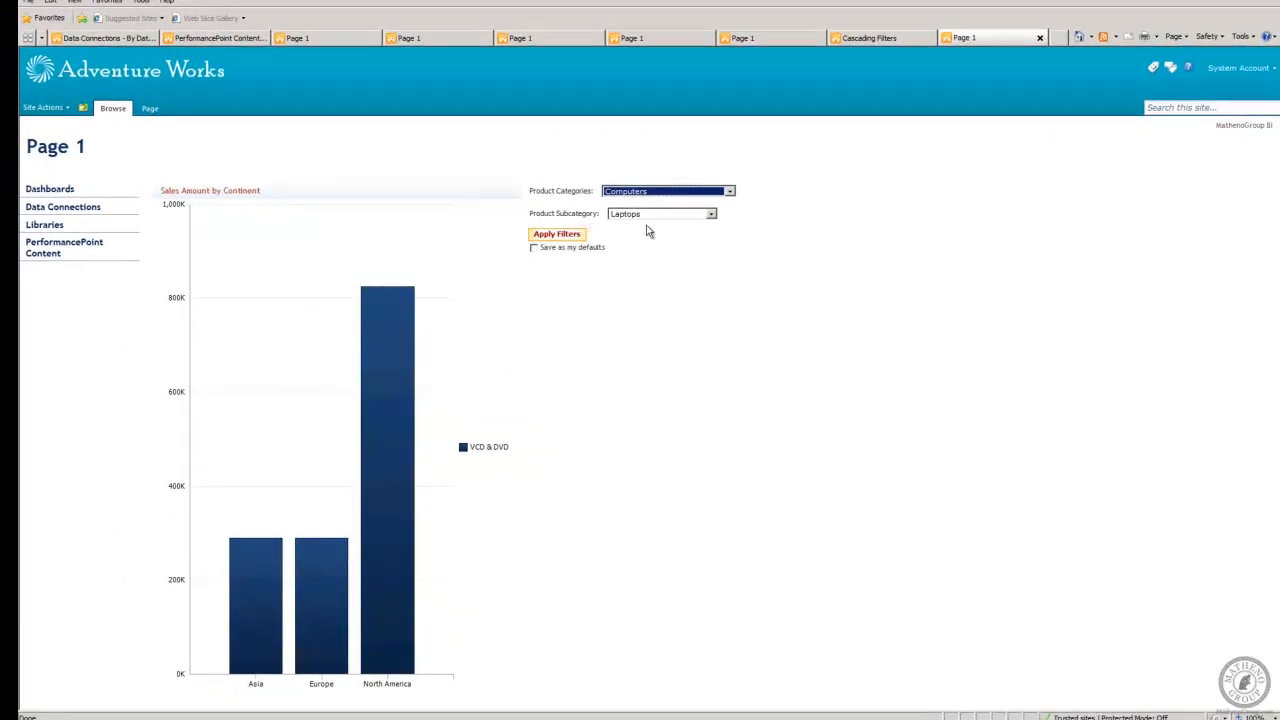
{"action": "left_click", "coordinate": [568, 234]}
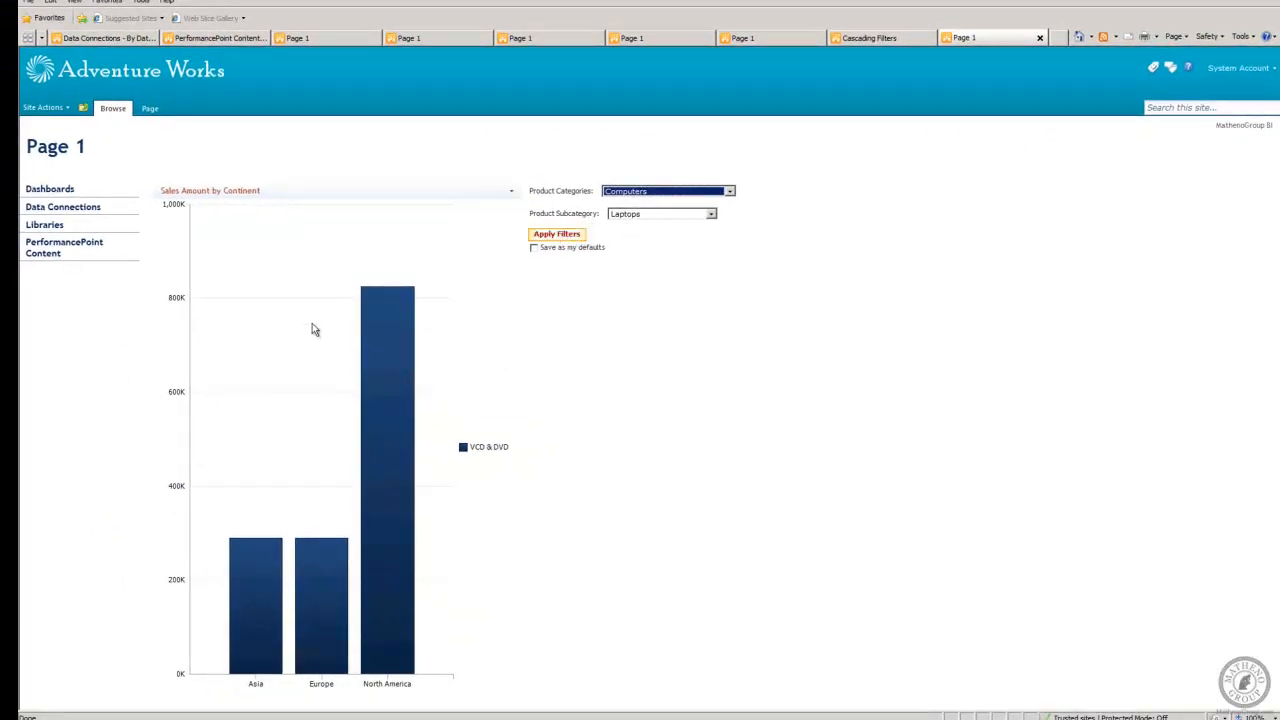
{"action": "left_click", "coordinate": [549, 235]}
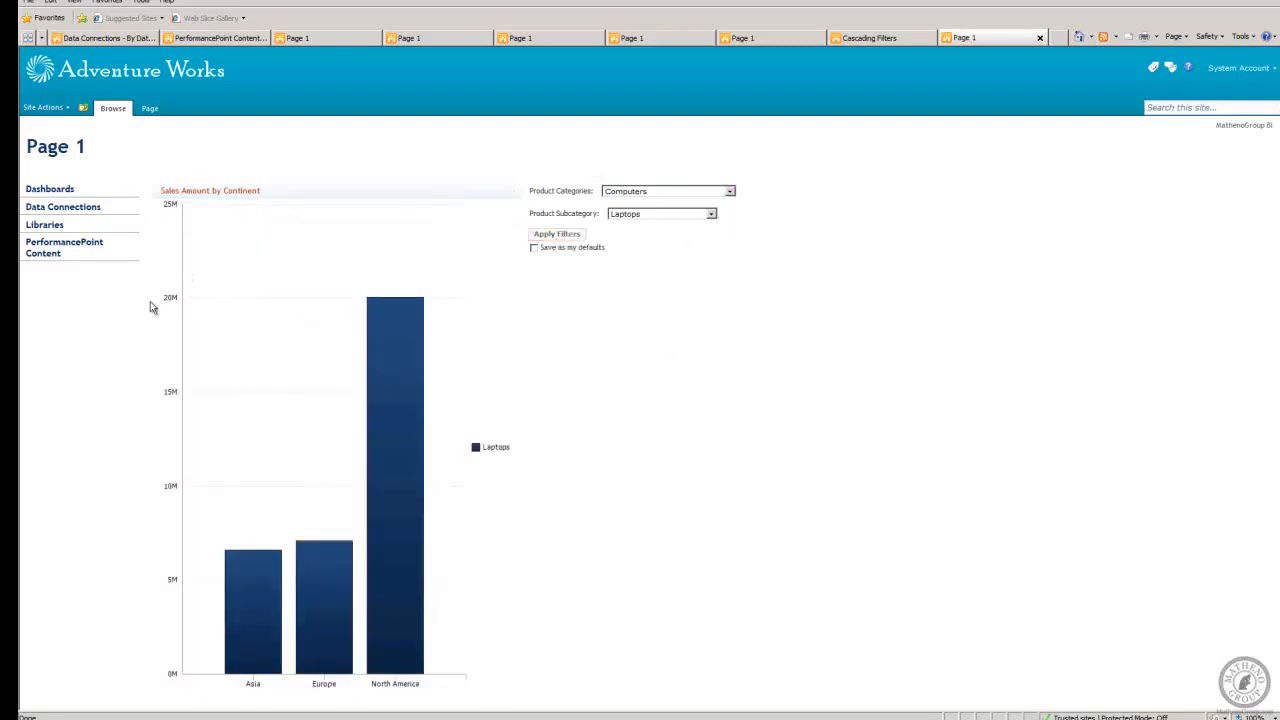
Filter the chart by the Projectors & Screens product subcategory and apply the filters.
{"action": "left_click", "coordinate": [712, 214]}
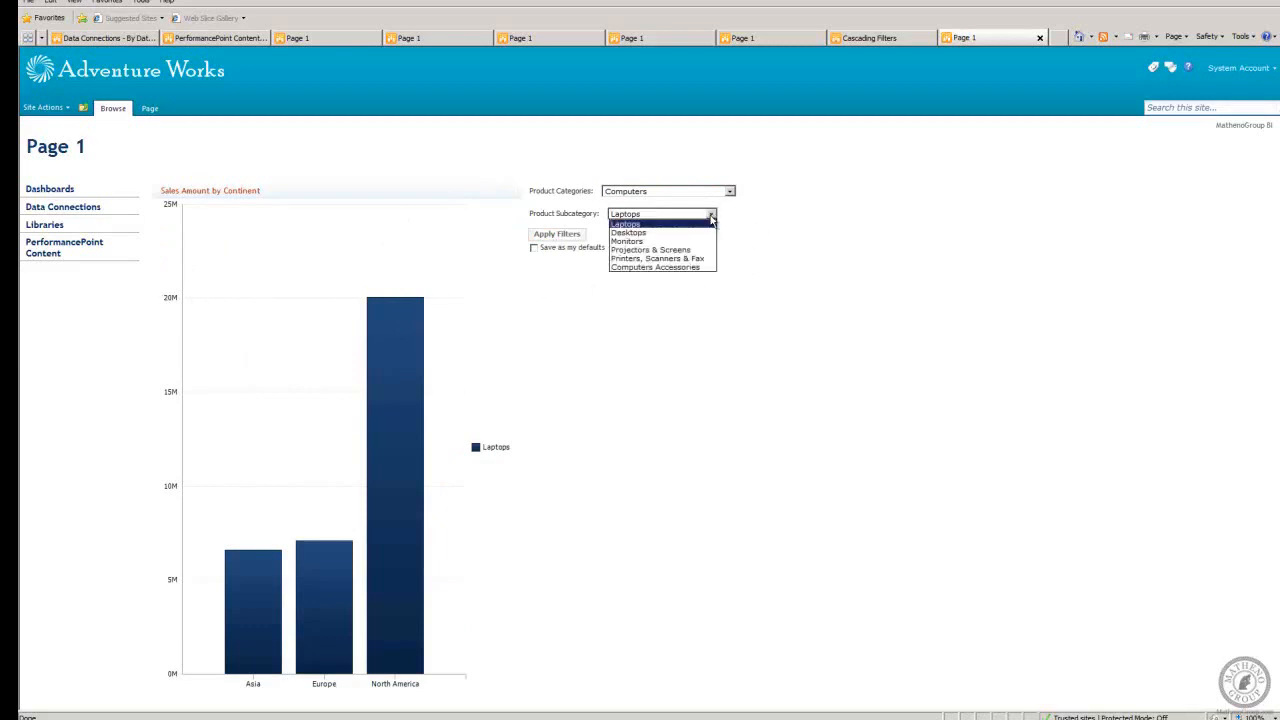
{"action": "left_click", "coordinate": [647, 250]}
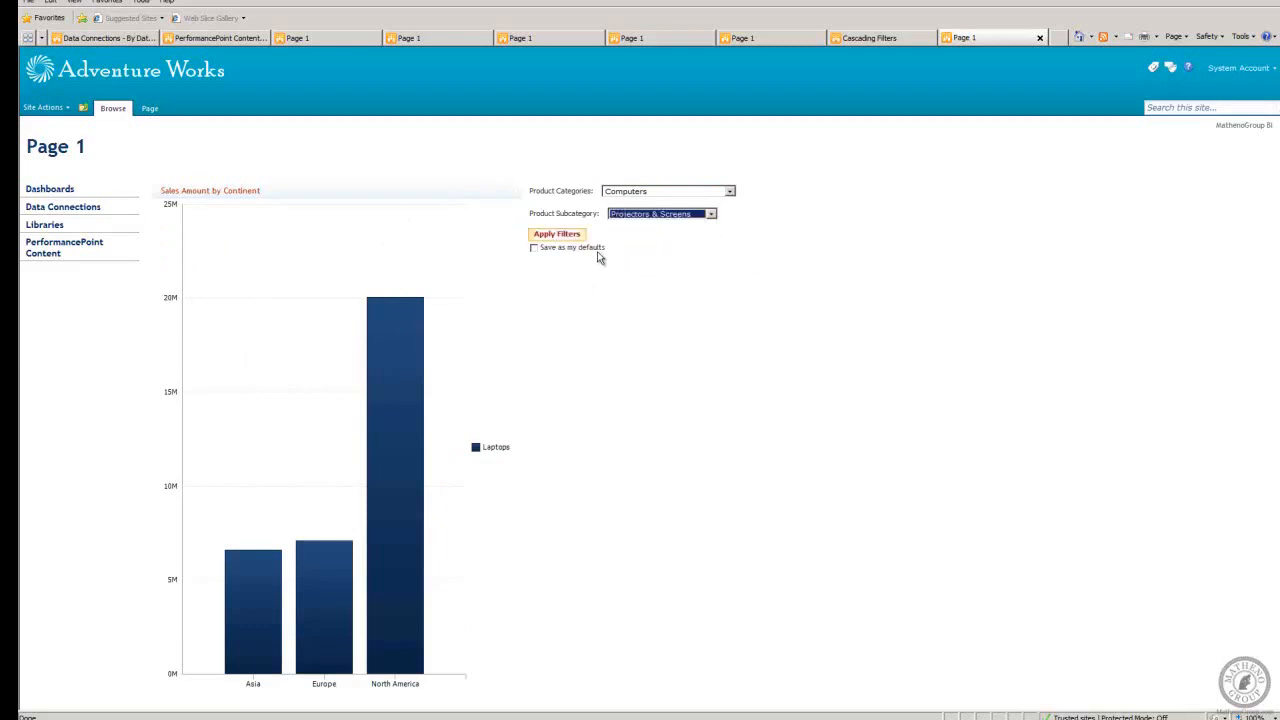
{"action": "left_click", "coordinate": [557, 234]}
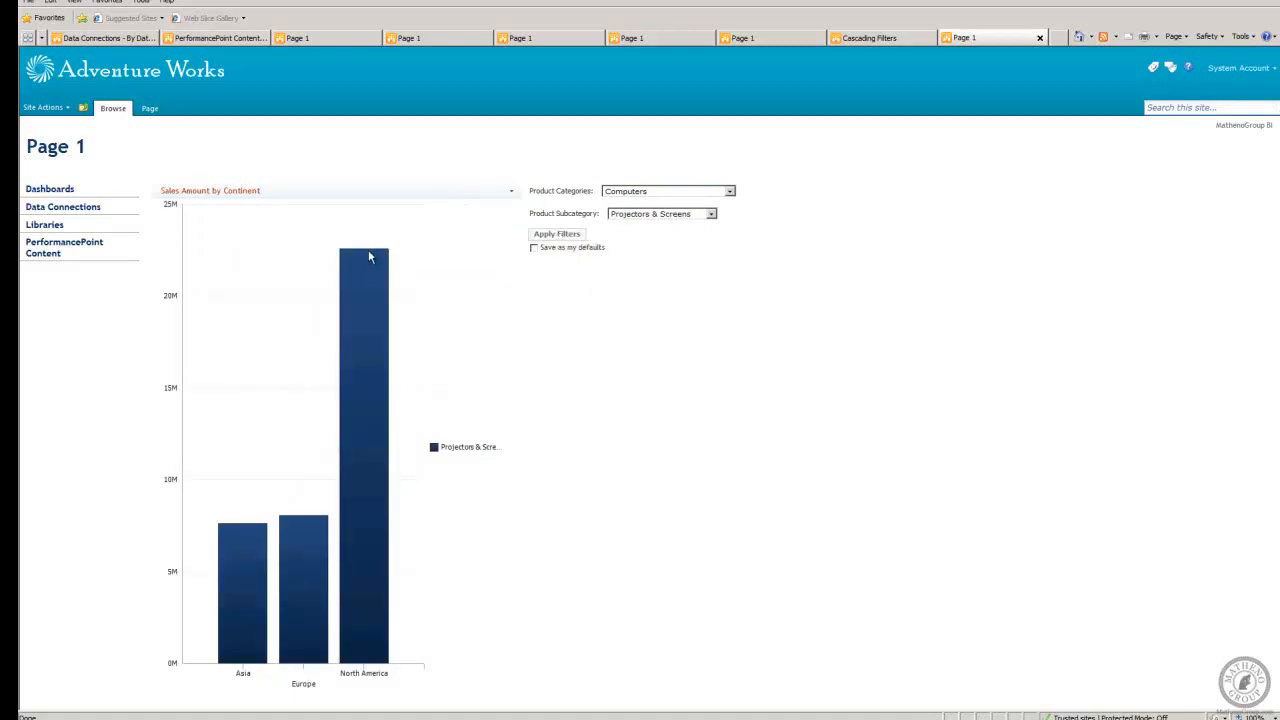
Switch the product subcategory to Computers Accessories and apply the filters to the chart.
{"action": "left_click", "coordinate": [711, 215]}
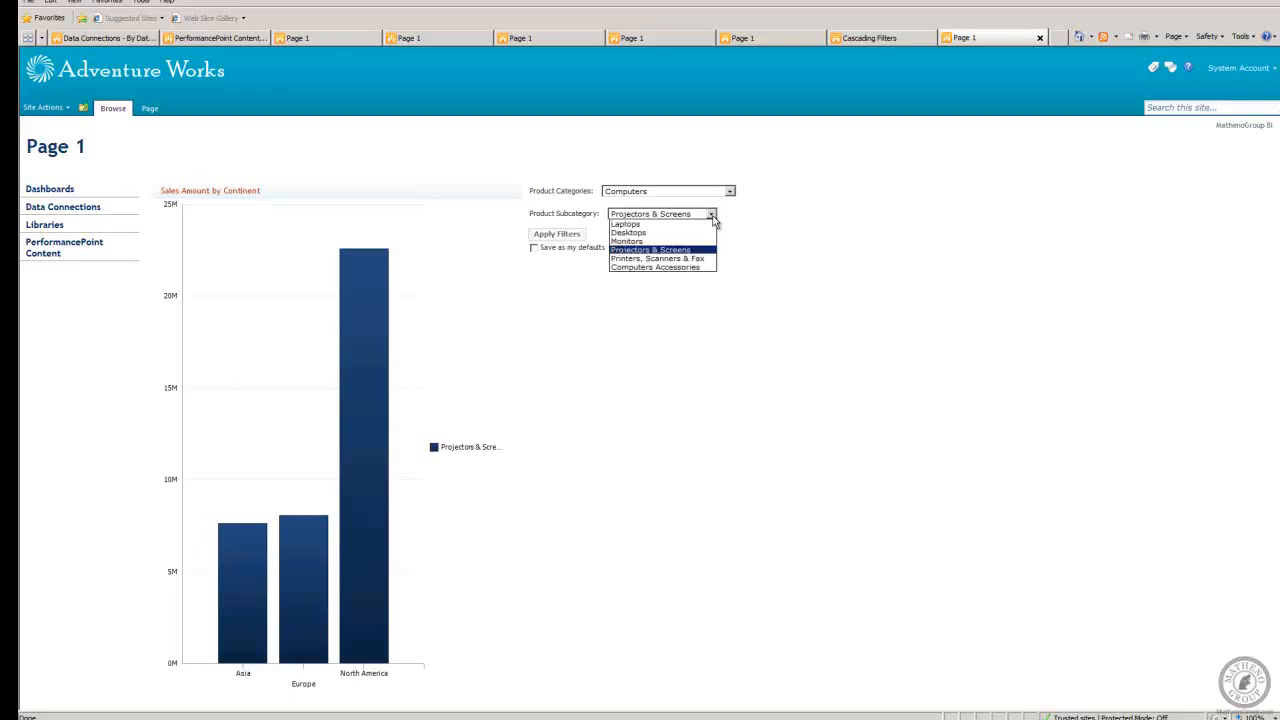
{"action": "left_click", "coordinate": [669, 267]}
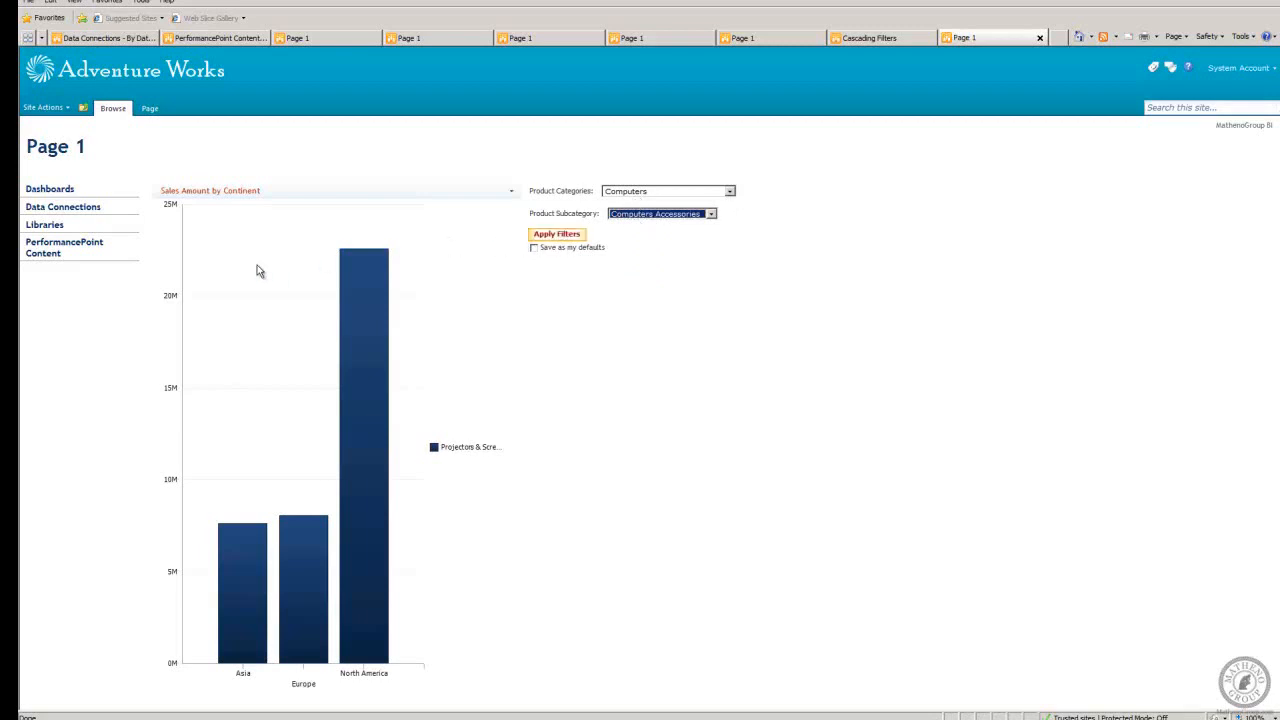
{"action": "left_click", "coordinate": [547, 238]}
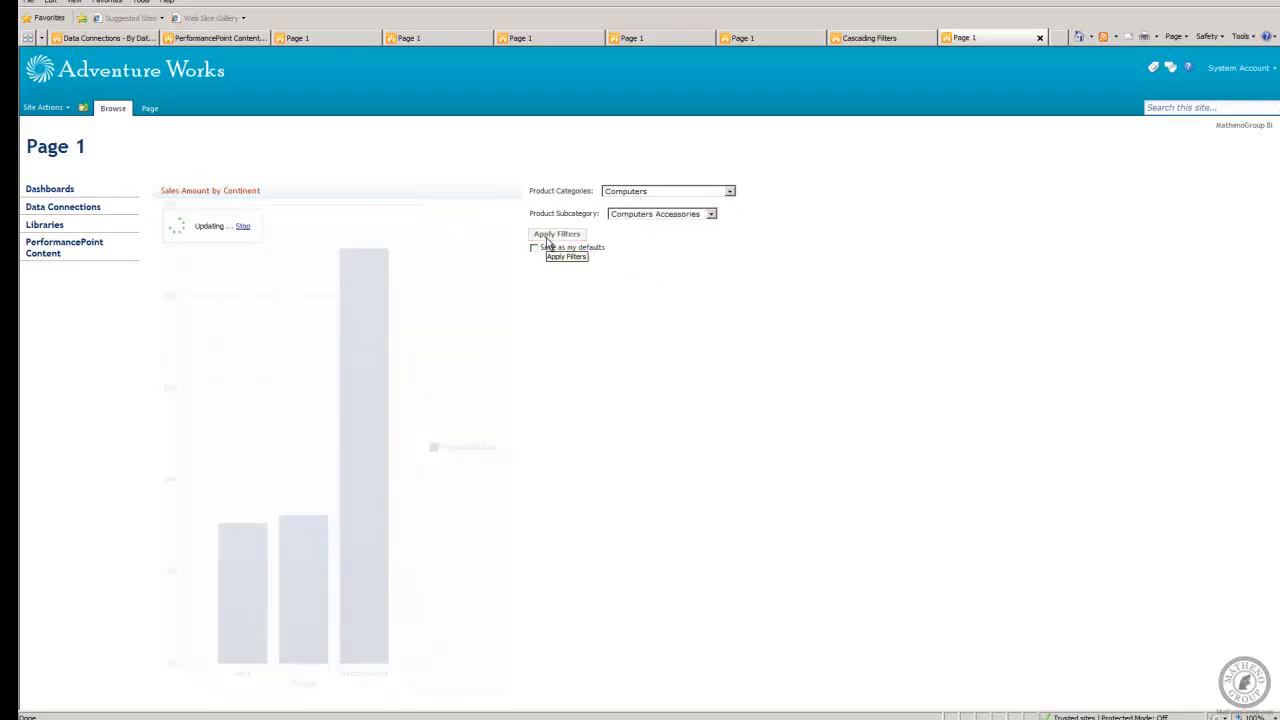
Set the Product Categories filter to Home Appliances on the deployed page and apply the filters to the chart.
{"action": "left_click", "coordinate": [731, 193]}
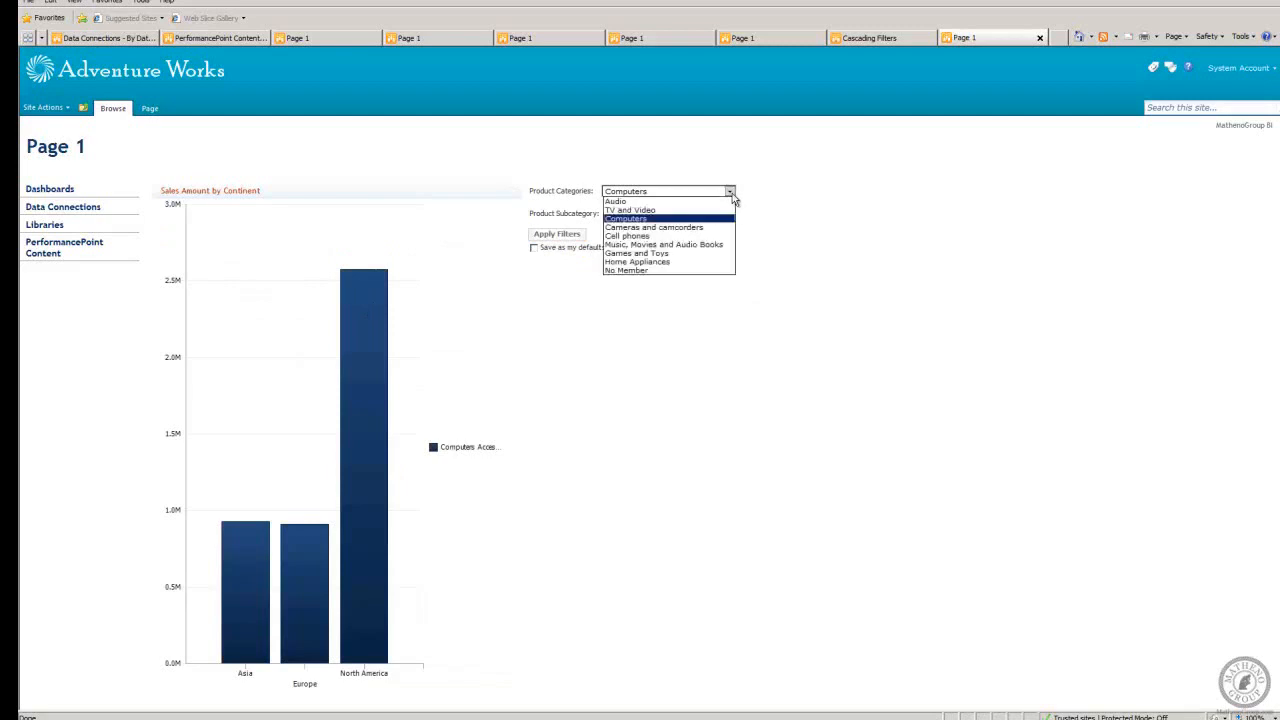
{"action": "left_click", "coordinate": [662, 262]}
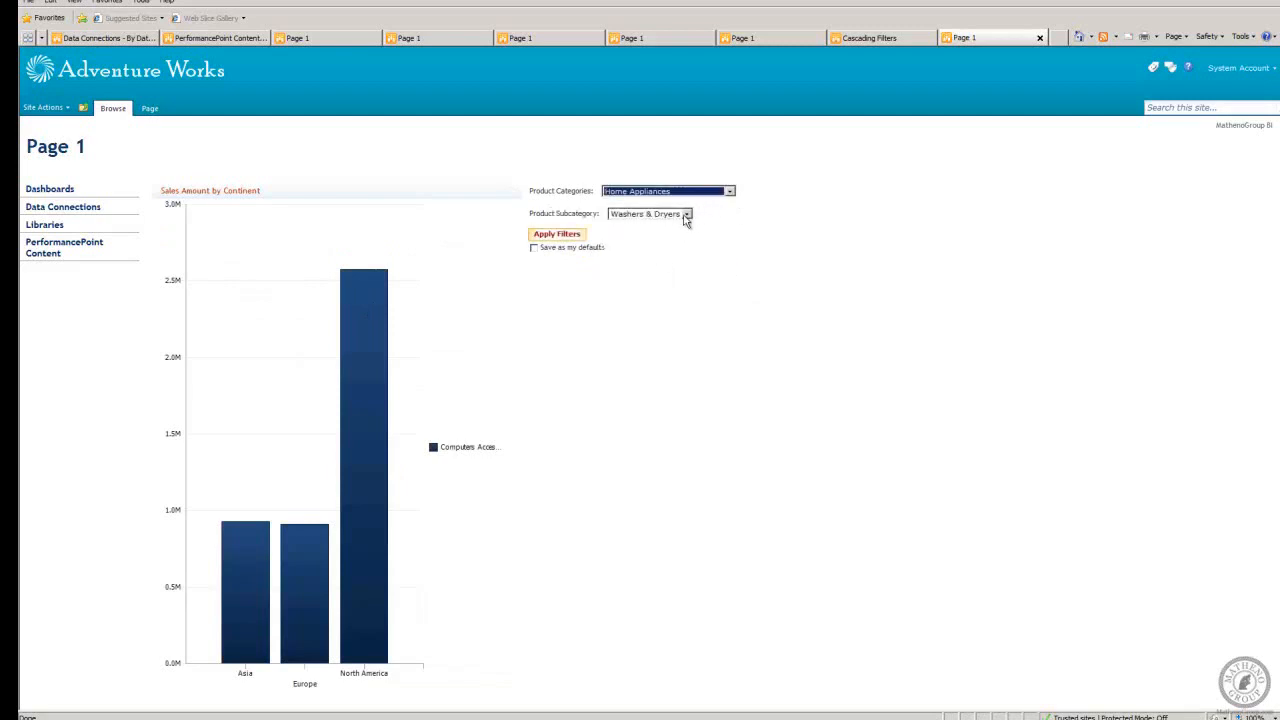
{"action": "left_click", "coordinate": [556, 239]}
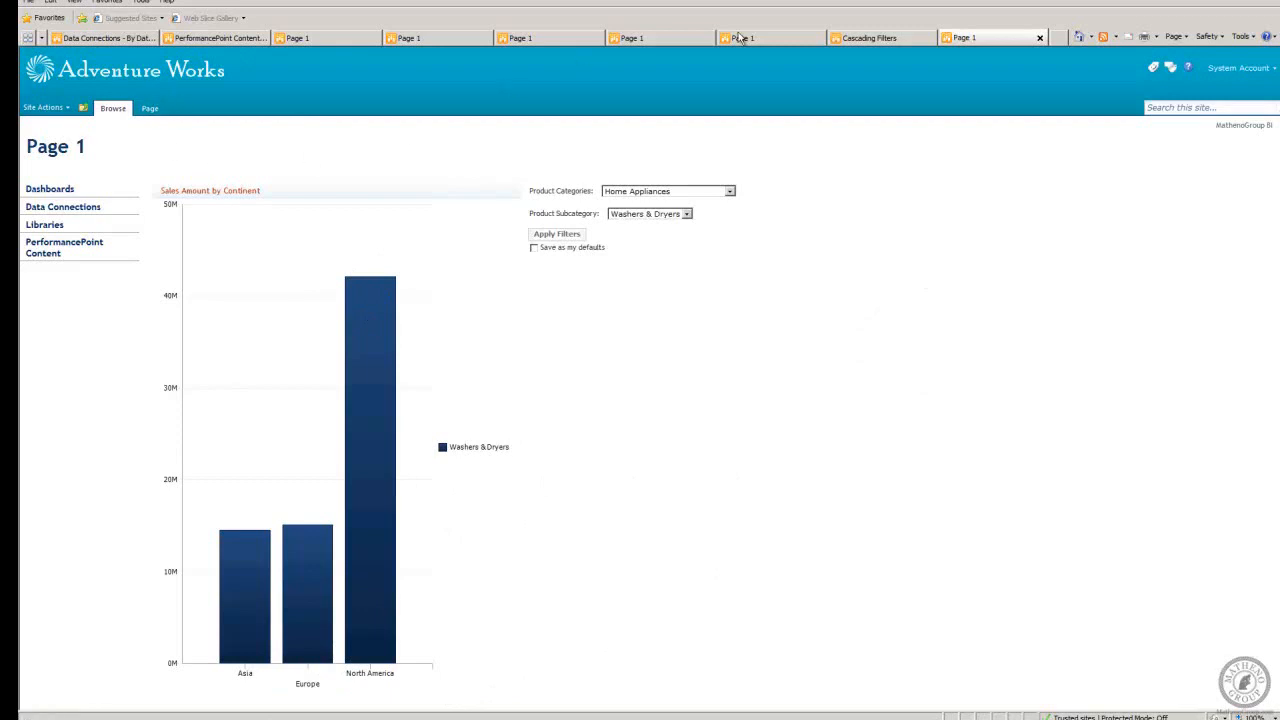
Close the deployed page, return to Dashboard Designer and add the SAles Amount by Content Grid report to Cascade 2's Left Column zone.
{"action": "left_click", "coordinate": [1041, 40]}
{"action": "left_click", "coordinate": [1210, 1]}
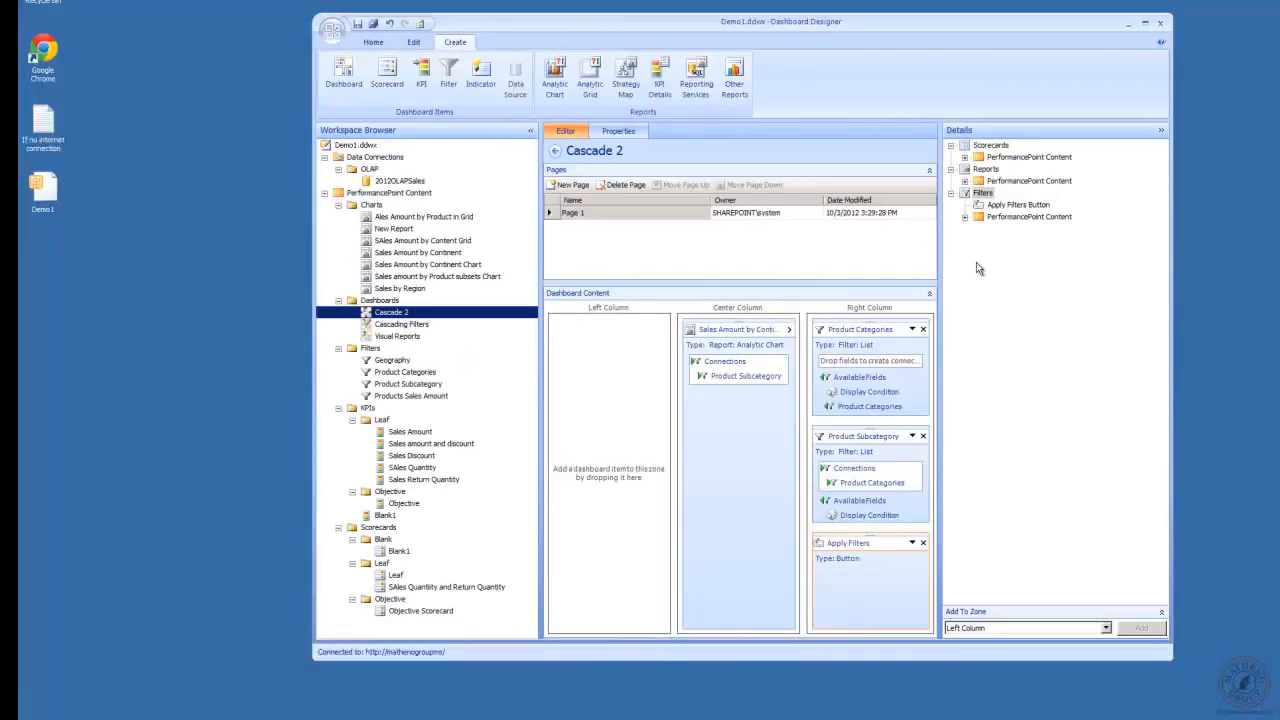
{"action": "left_click", "coordinate": [965, 158]}
{"action": "left_click", "coordinate": [963, 204]}
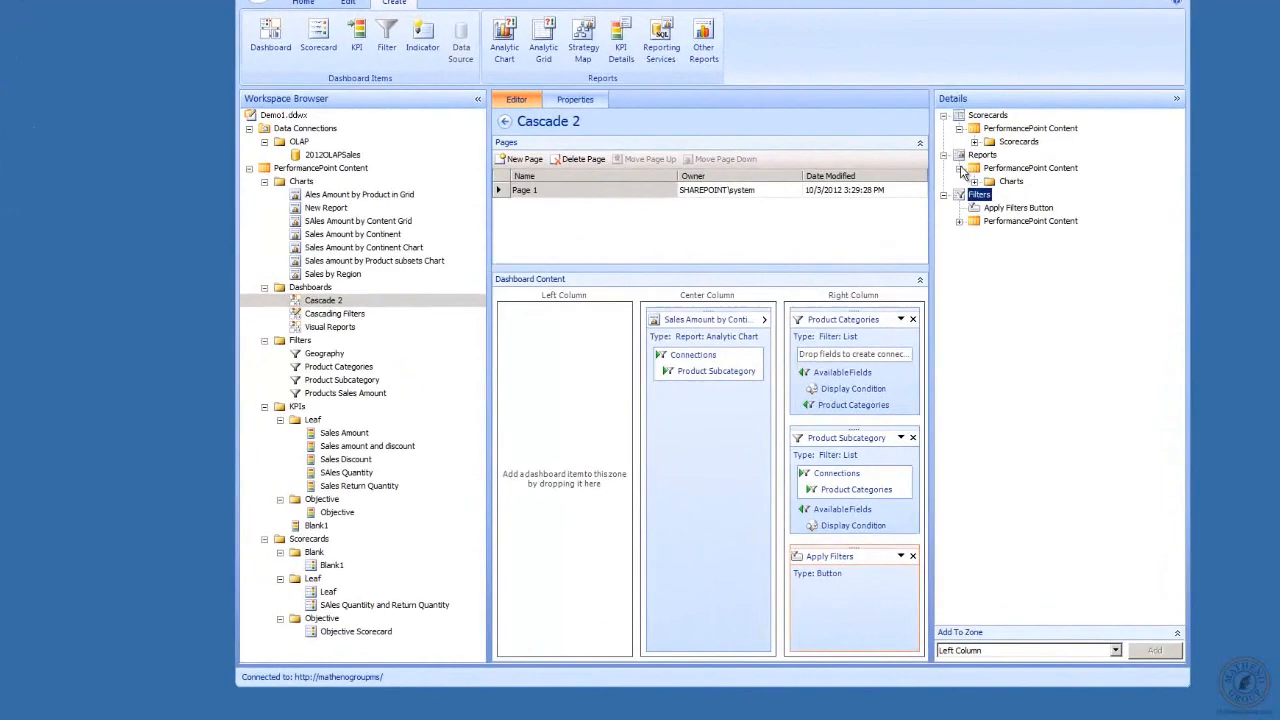
{"action": "left_click", "coordinate": [965, 192]}
{"action": "left_click", "coordinate": [978, 205]}
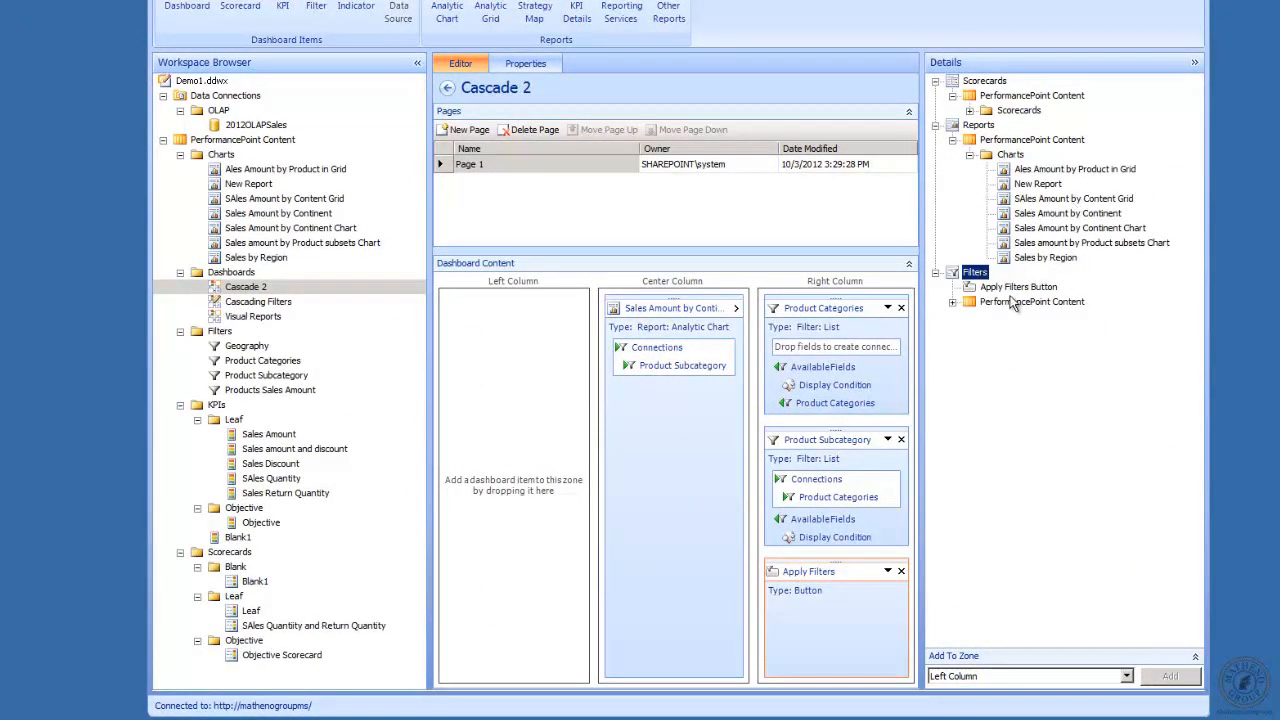
{"action": "left_click", "coordinate": [1032, 199]}
{"action": "left_click_drag", "start_coordinate": [1006, 205], "coordinate": [521, 377]}
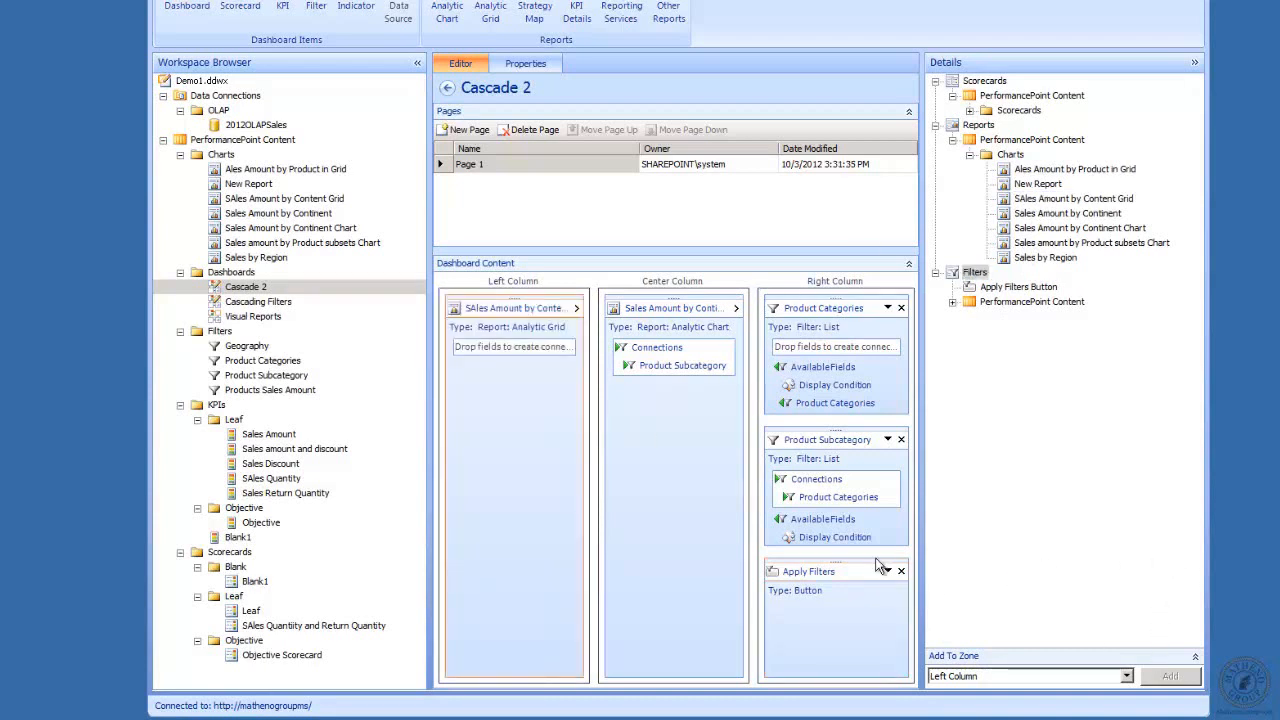
Connect the Product Subcategory filter to the SAles Amount by Content Grid report, sending Member Unique Name to Measures.
{"action": "left_click", "coordinate": [888, 440]}
{"action": "left_click", "coordinate": [939, 476]}
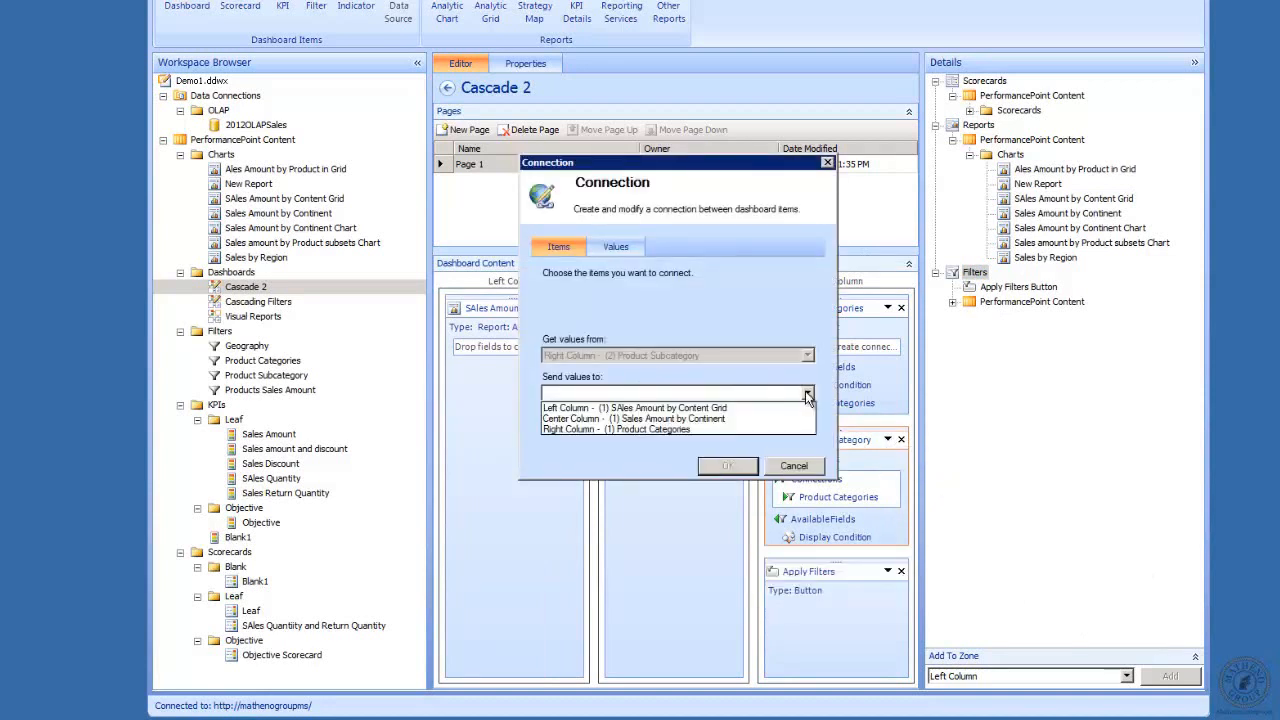
{"action": "left_click", "coordinate": [689, 409]}
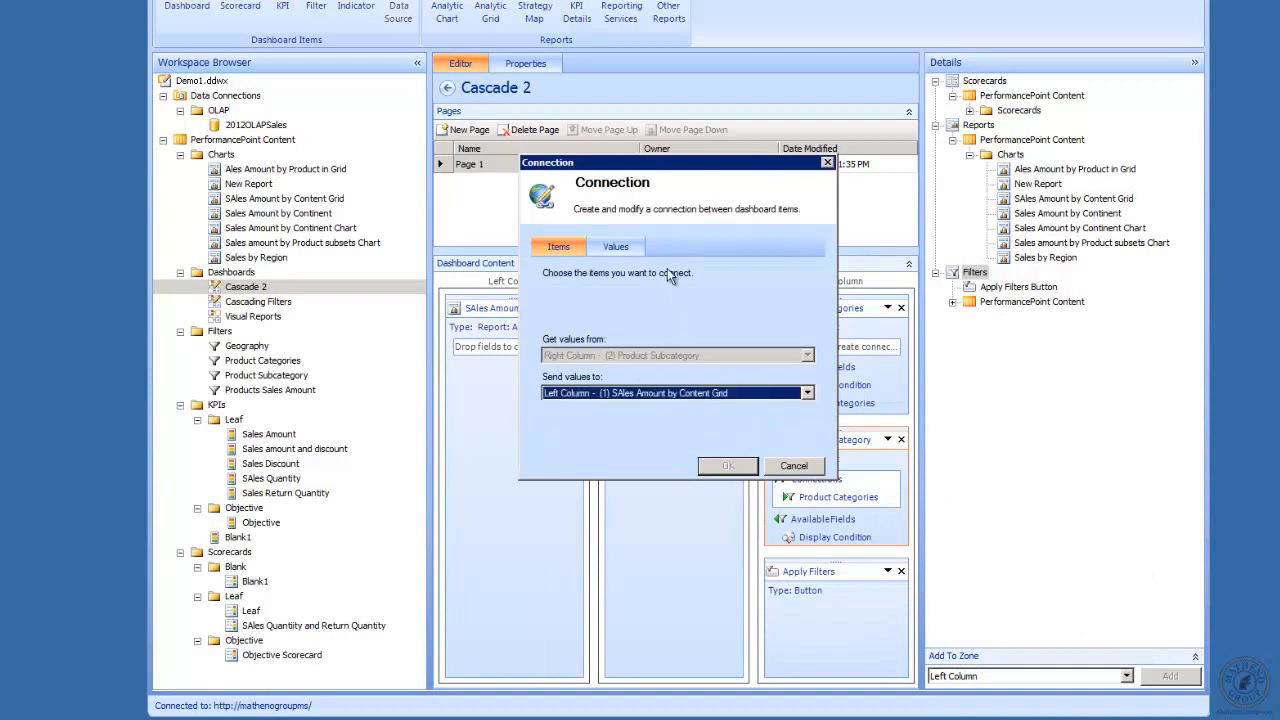
{"action": "left_click", "coordinate": [621, 247]}
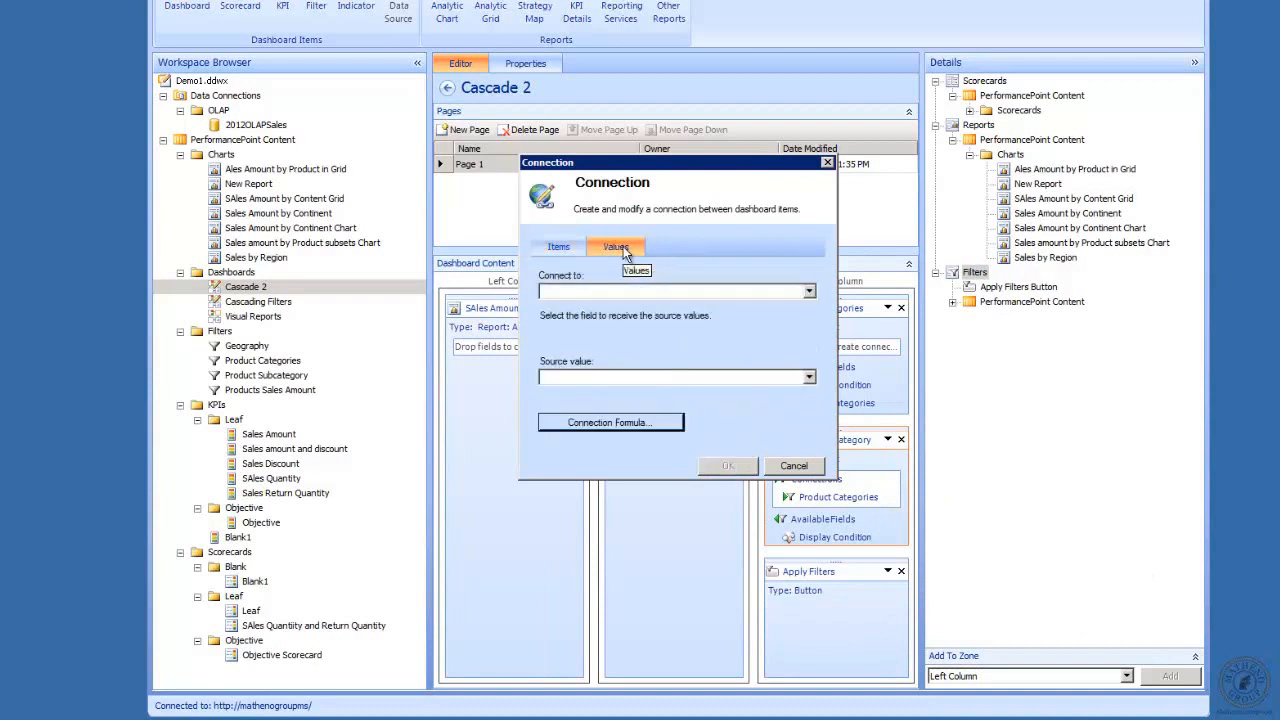
{"action": "left_click", "coordinate": [810, 292]}
{"action": "left_click", "coordinate": [678, 315]}
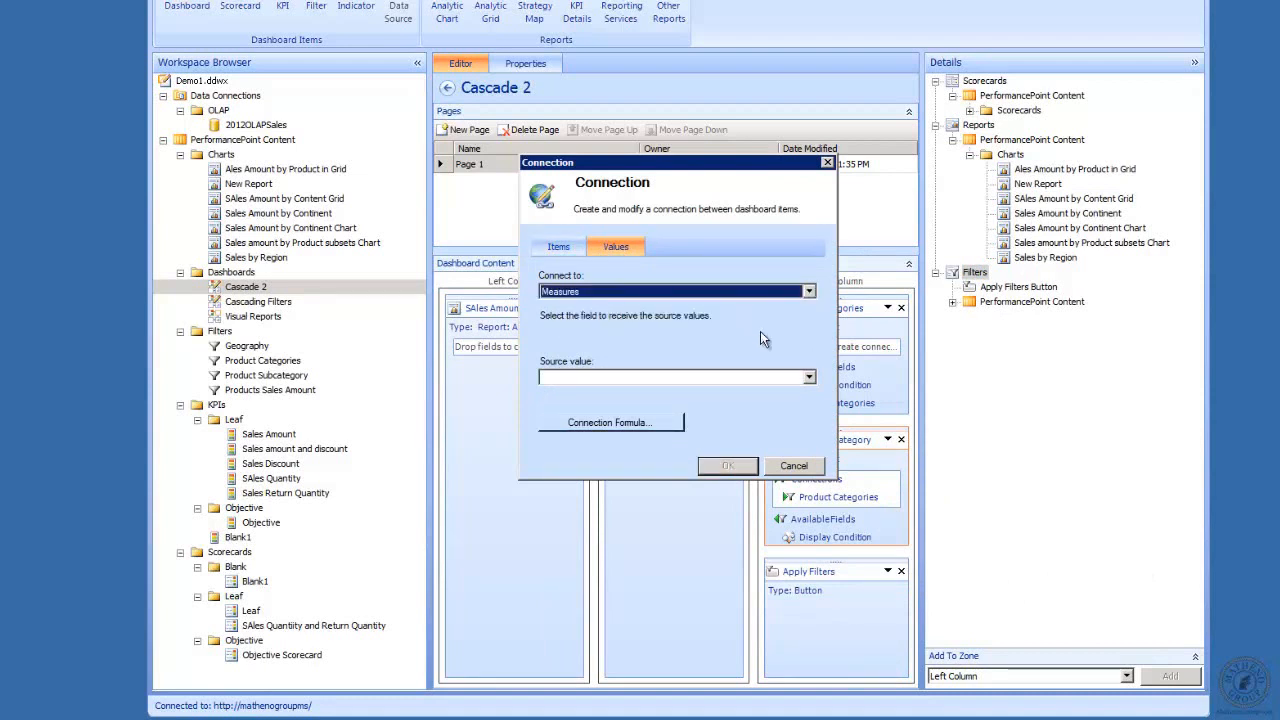
{"action": "left_click", "coordinate": [810, 378]}
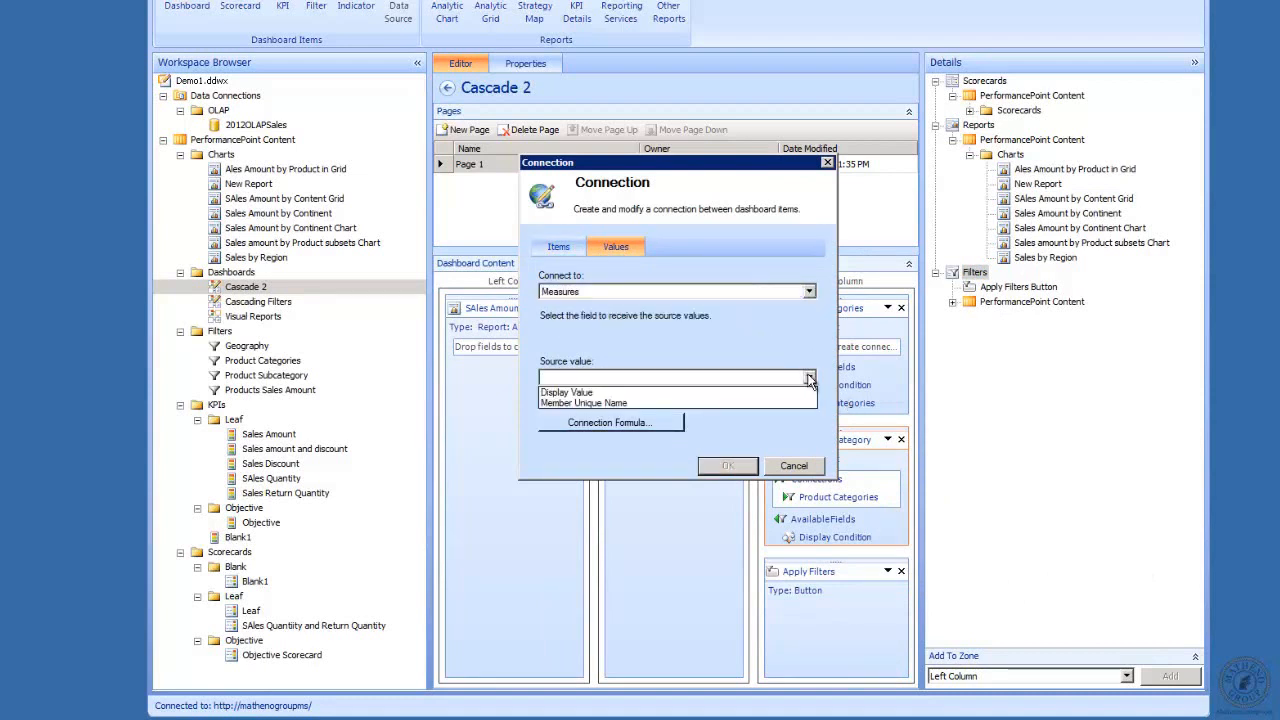
{"action": "left_click", "coordinate": [714, 406]}
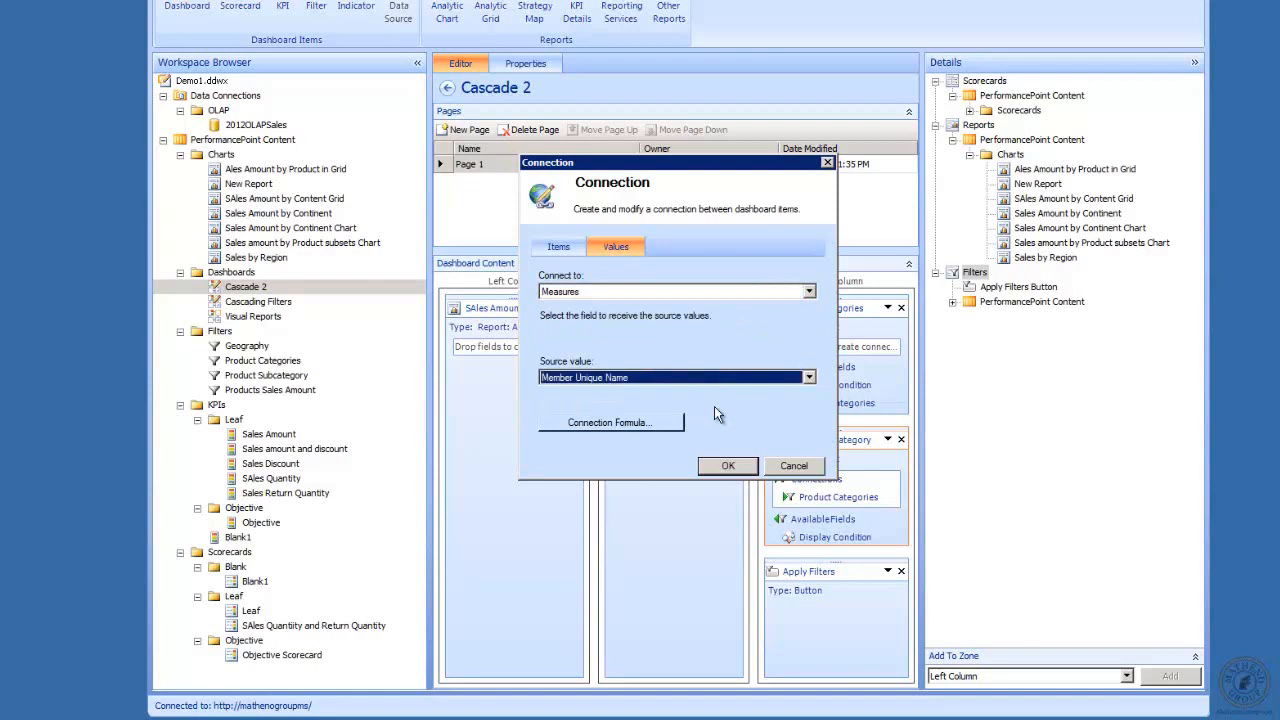
{"action": "left_click", "coordinate": [727, 466]}
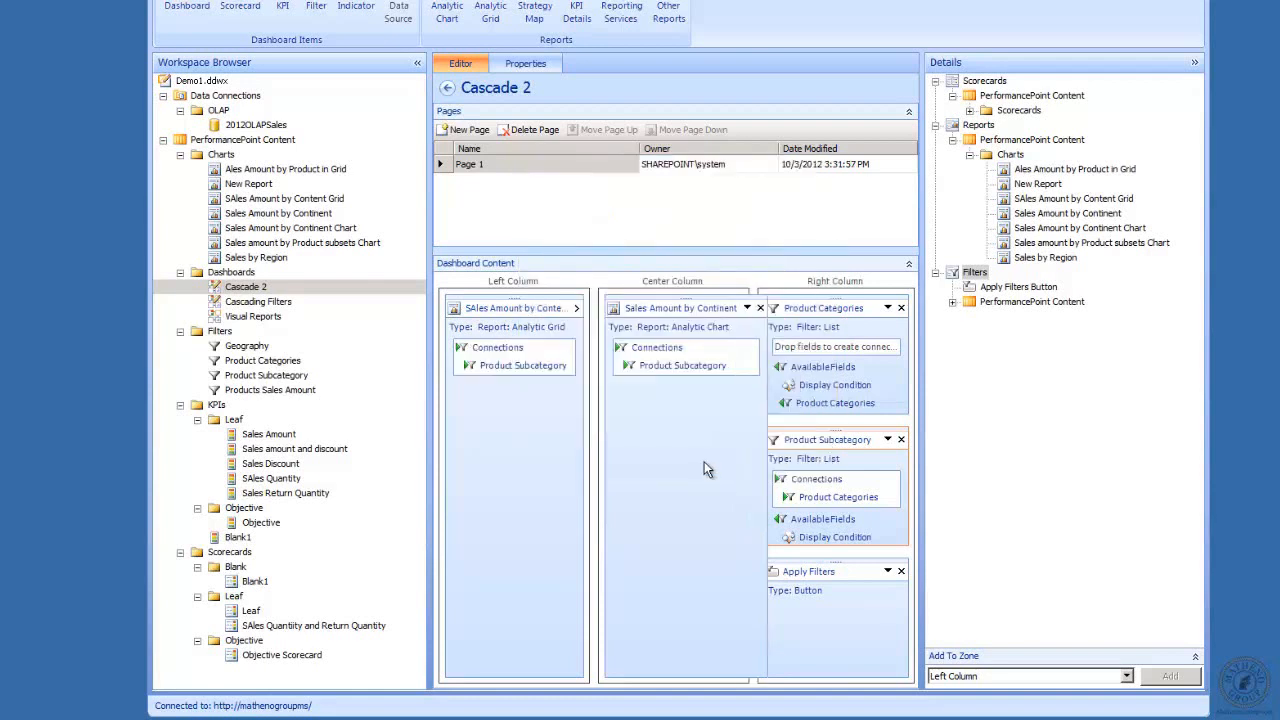
Save the Cascade 2 dashboard and deploy it to SharePoint again.
{"action": "right_click", "coordinate": [234, 286]}
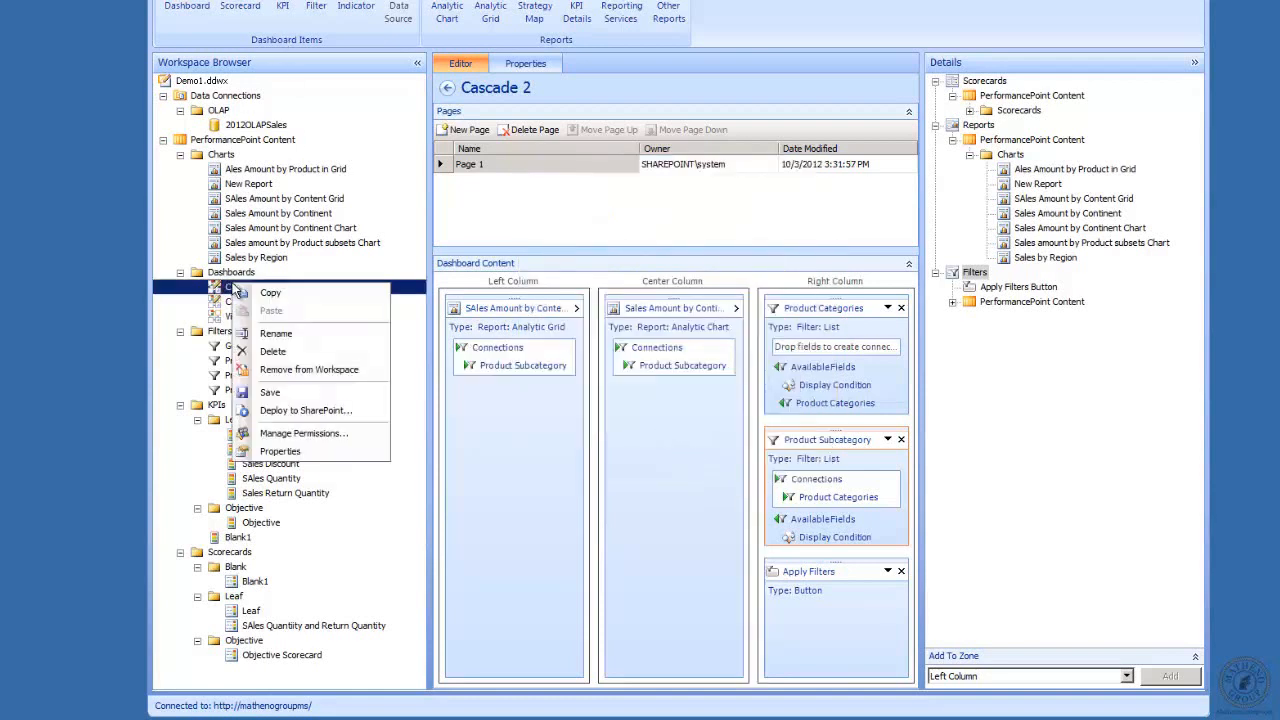
{"action": "left_click", "coordinate": [262, 392]}
{"action": "right_click", "coordinate": [240, 288]}
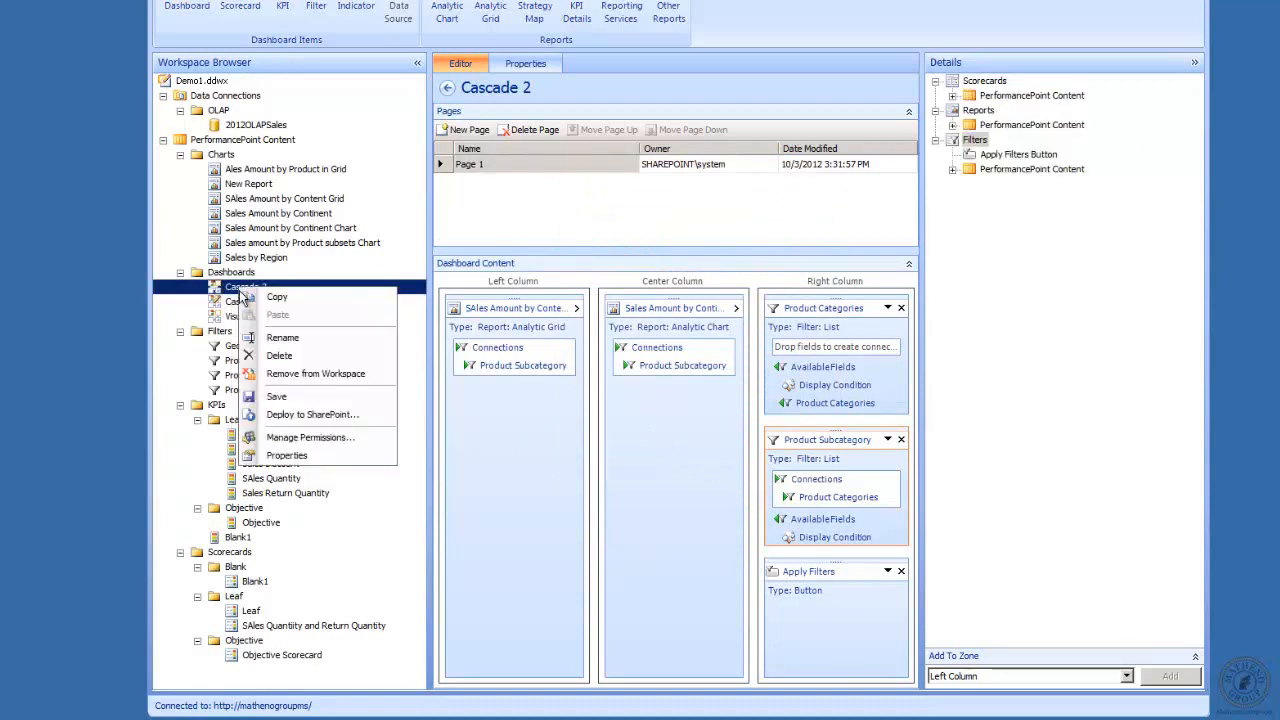
{"action": "left_click", "coordinate": [324, 418]}
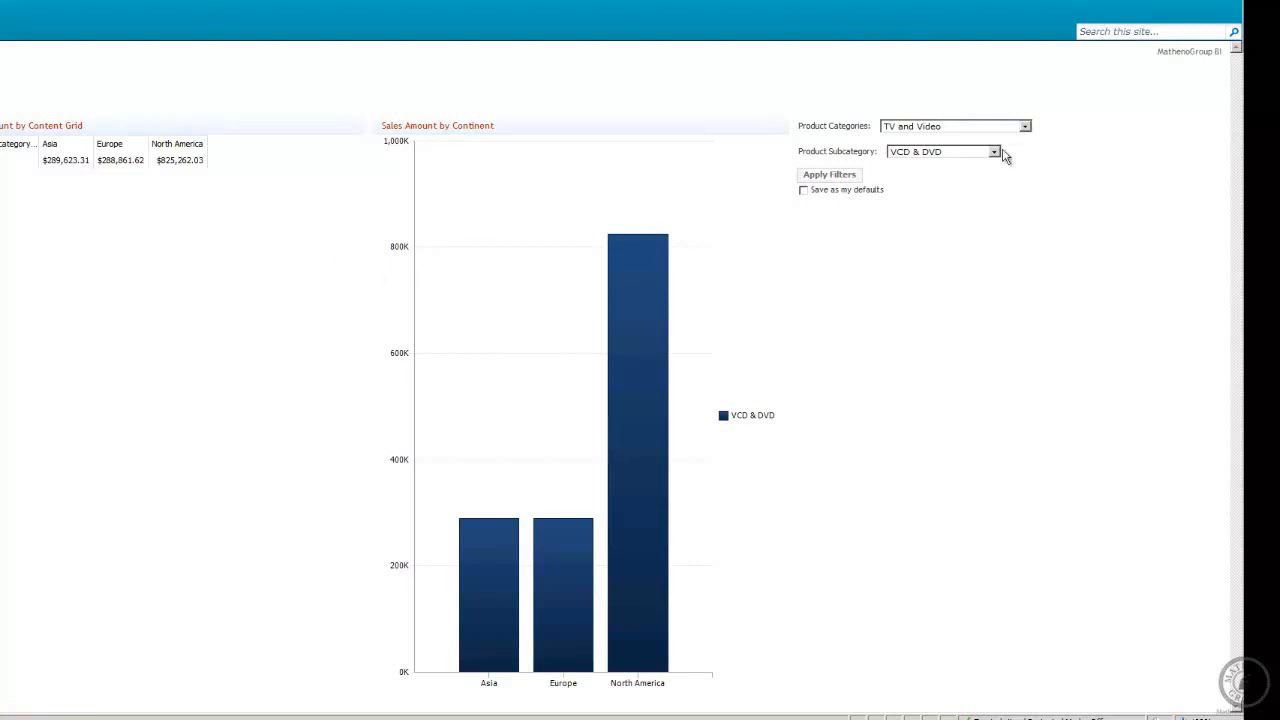
Filter the deployed dashboard by the Cell phones category and the Smart phones & PDAs subcategory, and apply the filters.
{"action": "left_click", "coordinate": [1025, 127]}
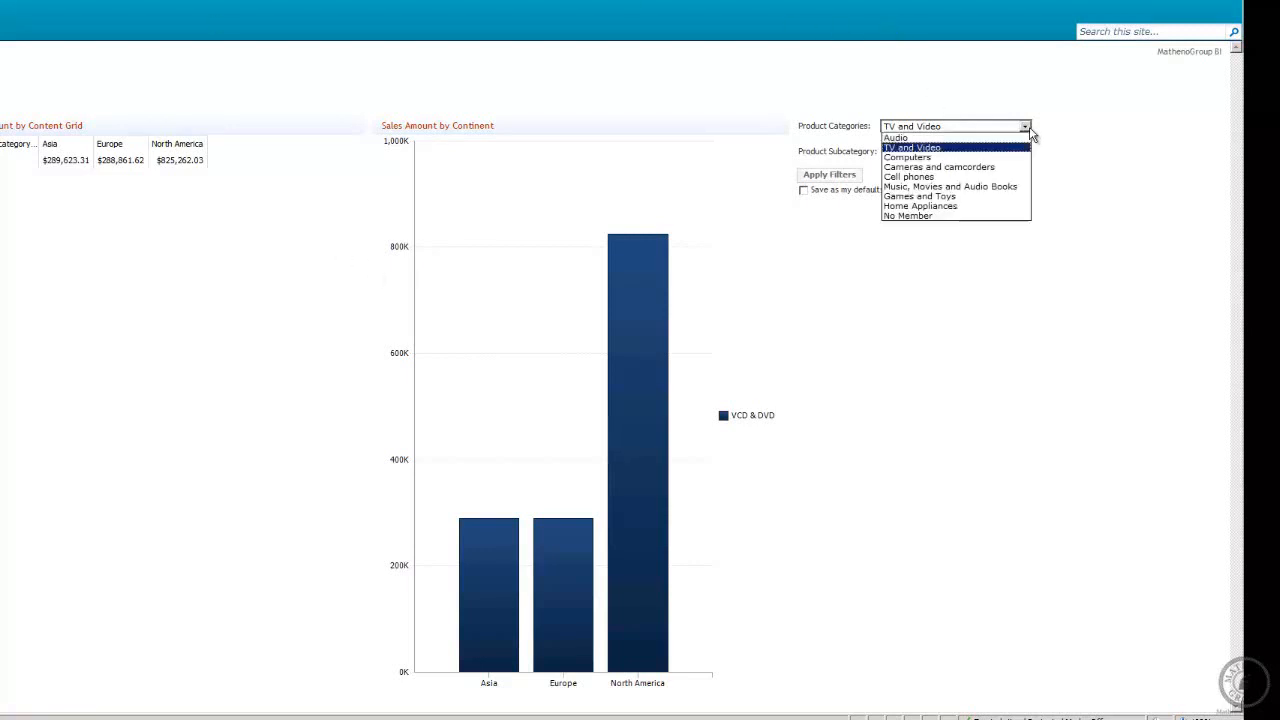
{"action": "left_click", "coordinate": [951, 178]}
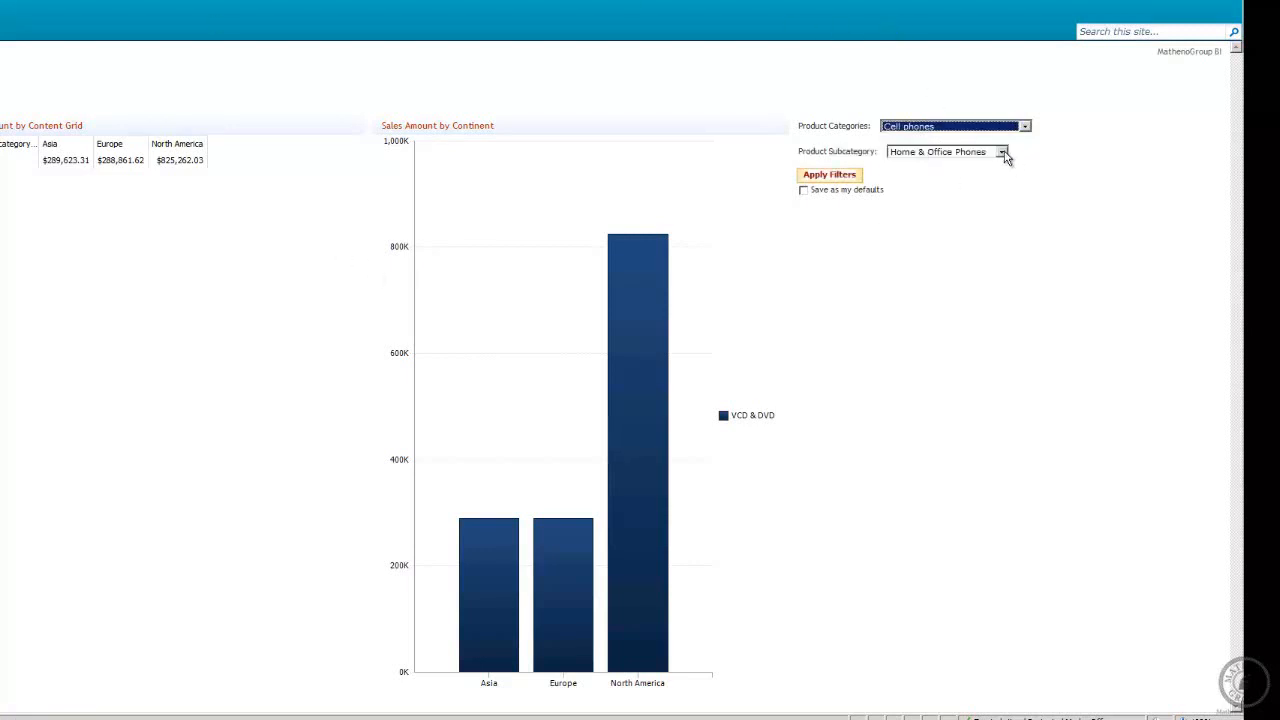
{"action": "left_click", "coordinate": [1001, 152]}
{"action": "left_click", "coordinate": [937, 183]}
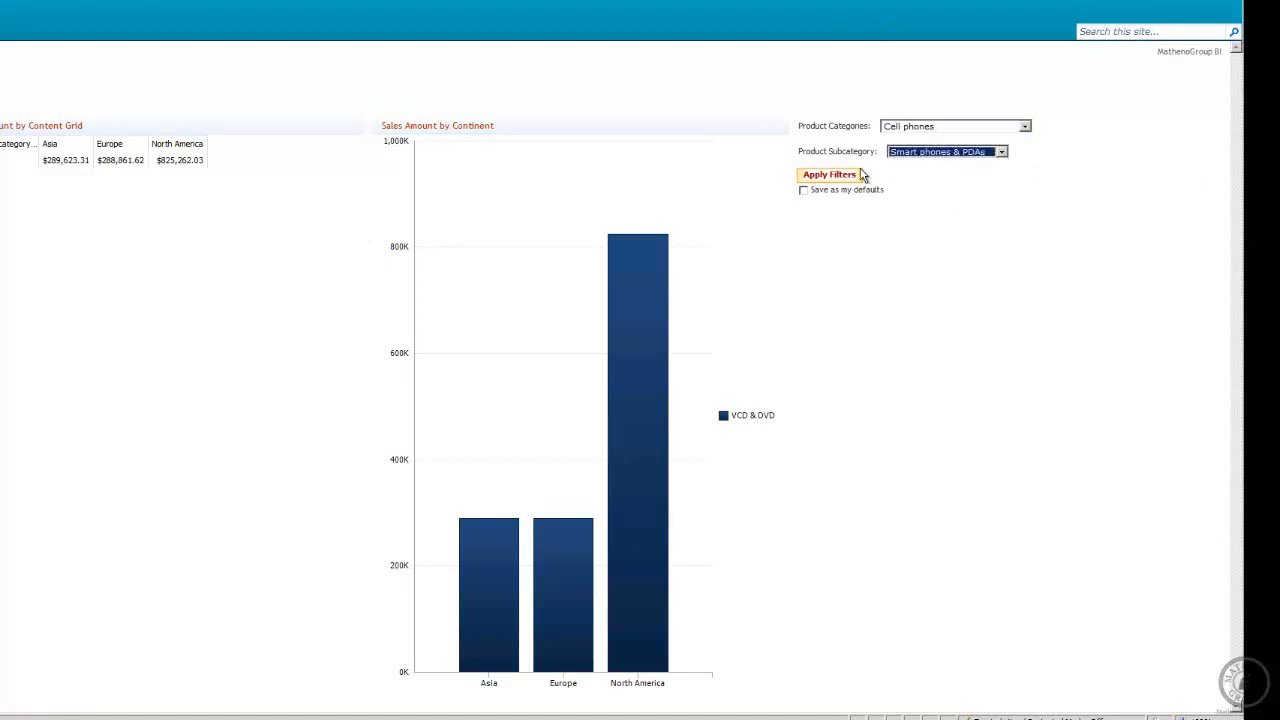
{"action": "left_click", "coordinate": [850, 177]}
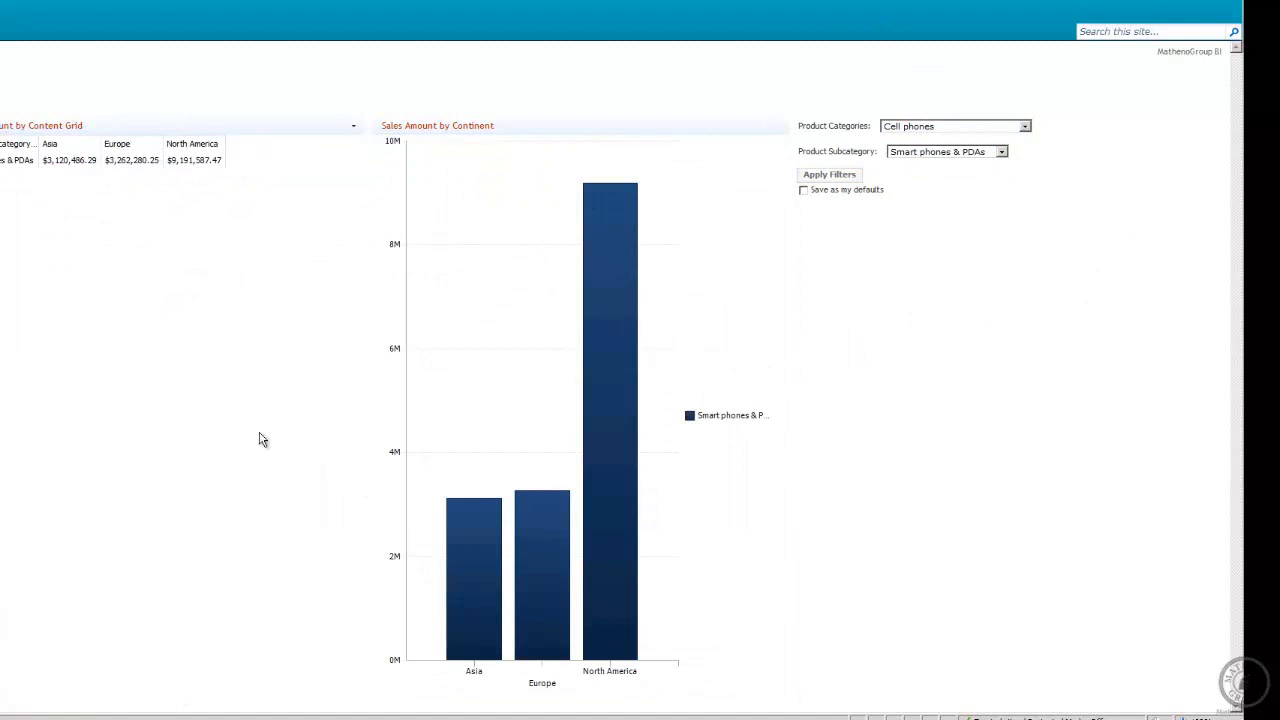
{"action": "key", "text": "alt+Tab"}
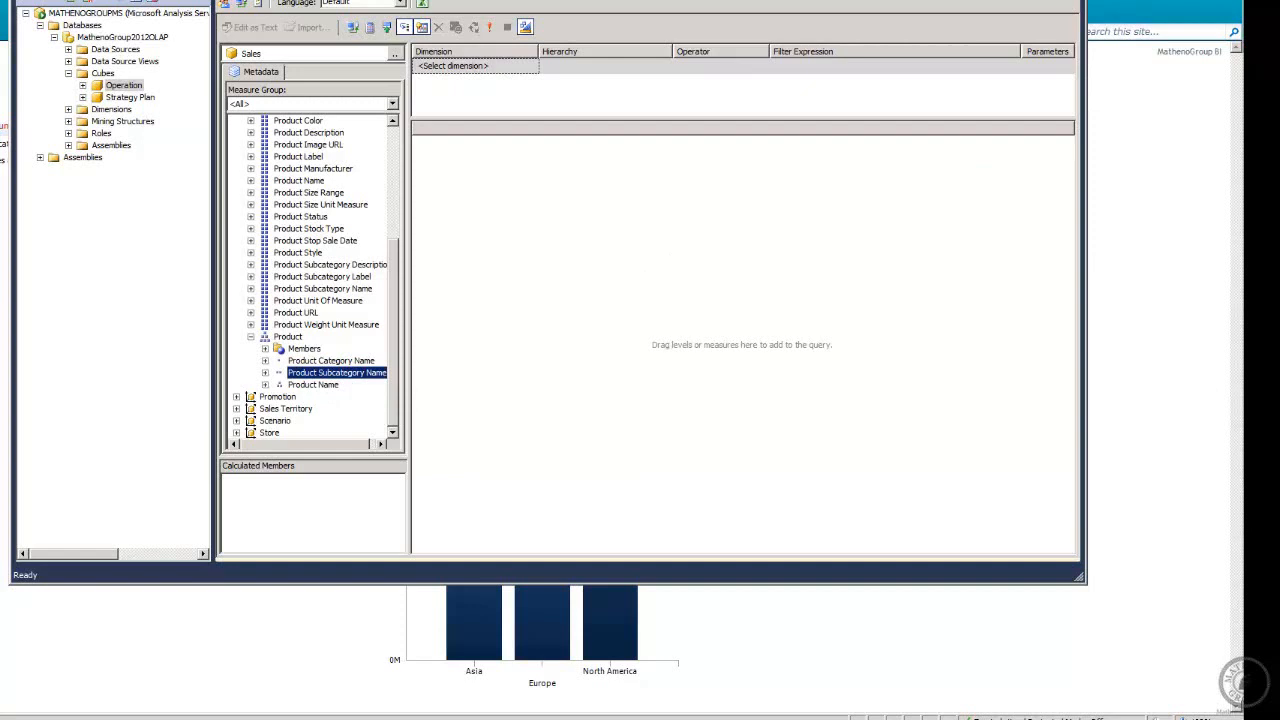
{"action": "left_click", "coordinate": [1040, 1]}
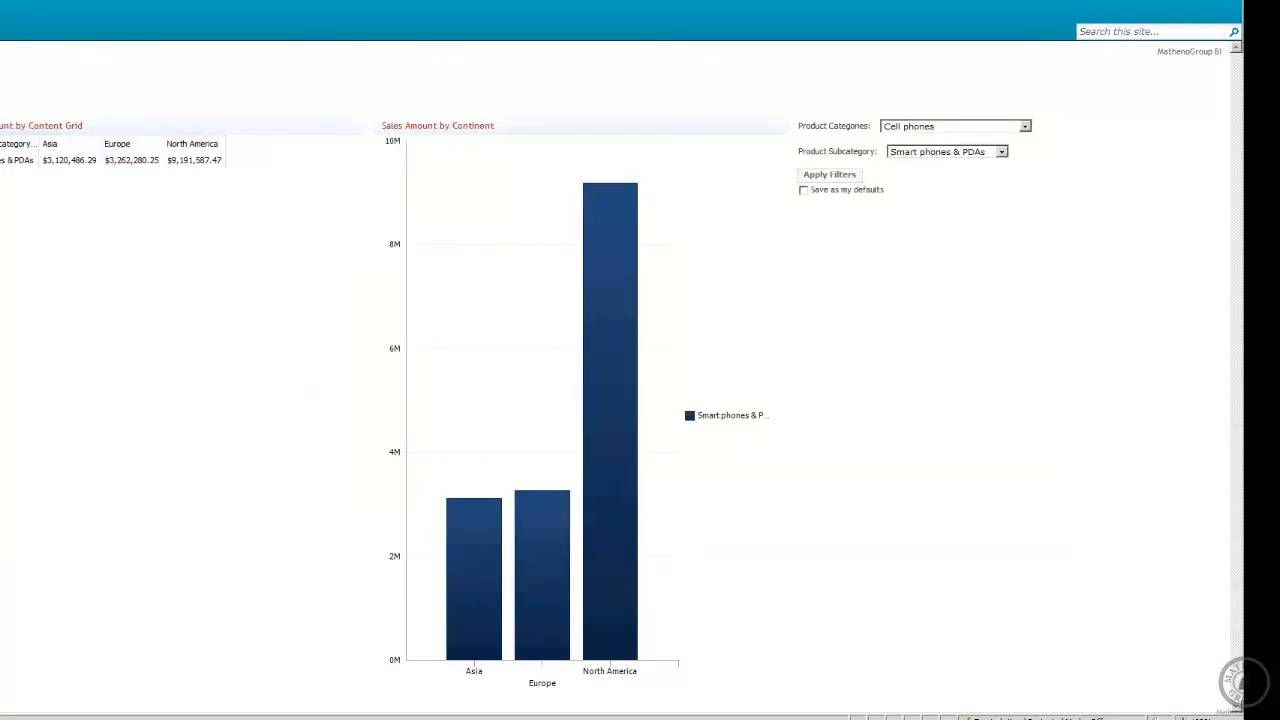